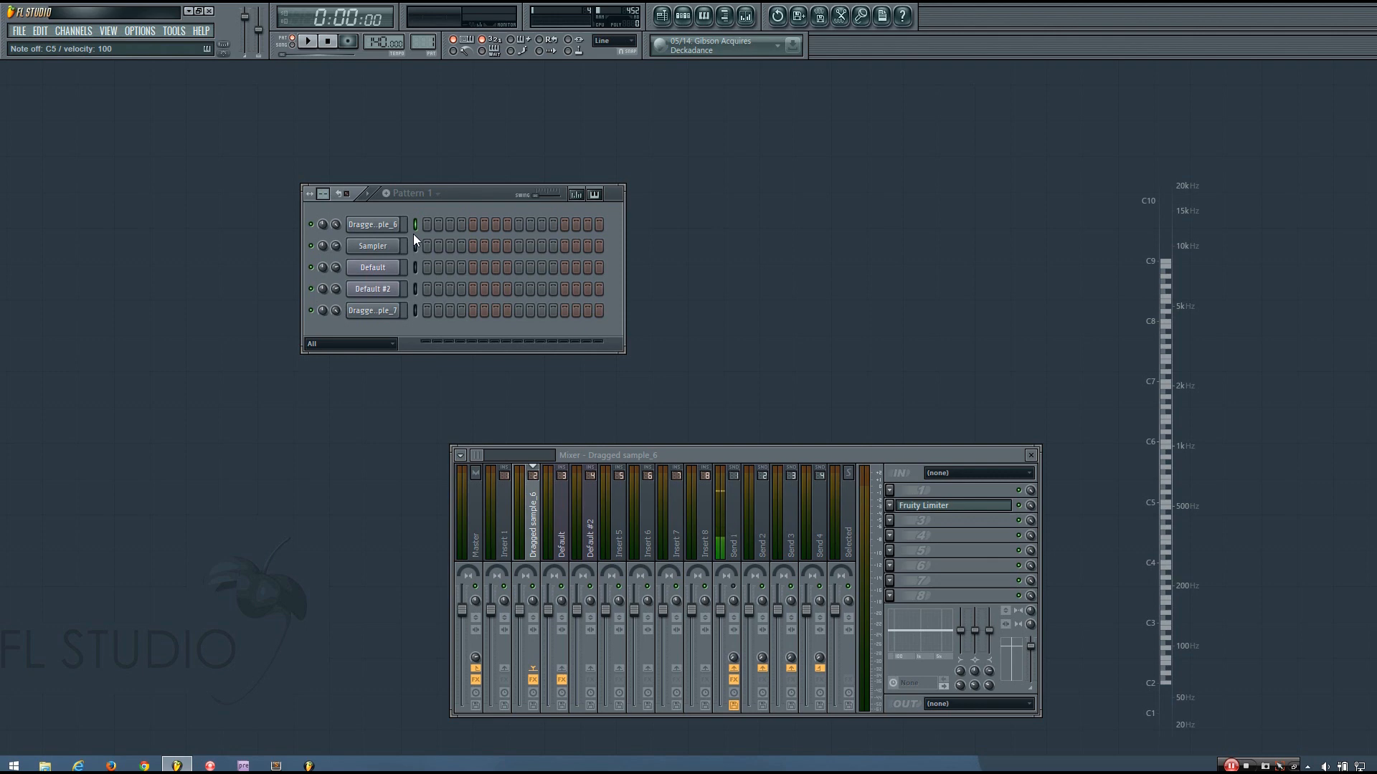
Select the Default #2 channel and audition its bass sound with the M and N keys
{"action": "left_click", "coordinate": [414, 289]}
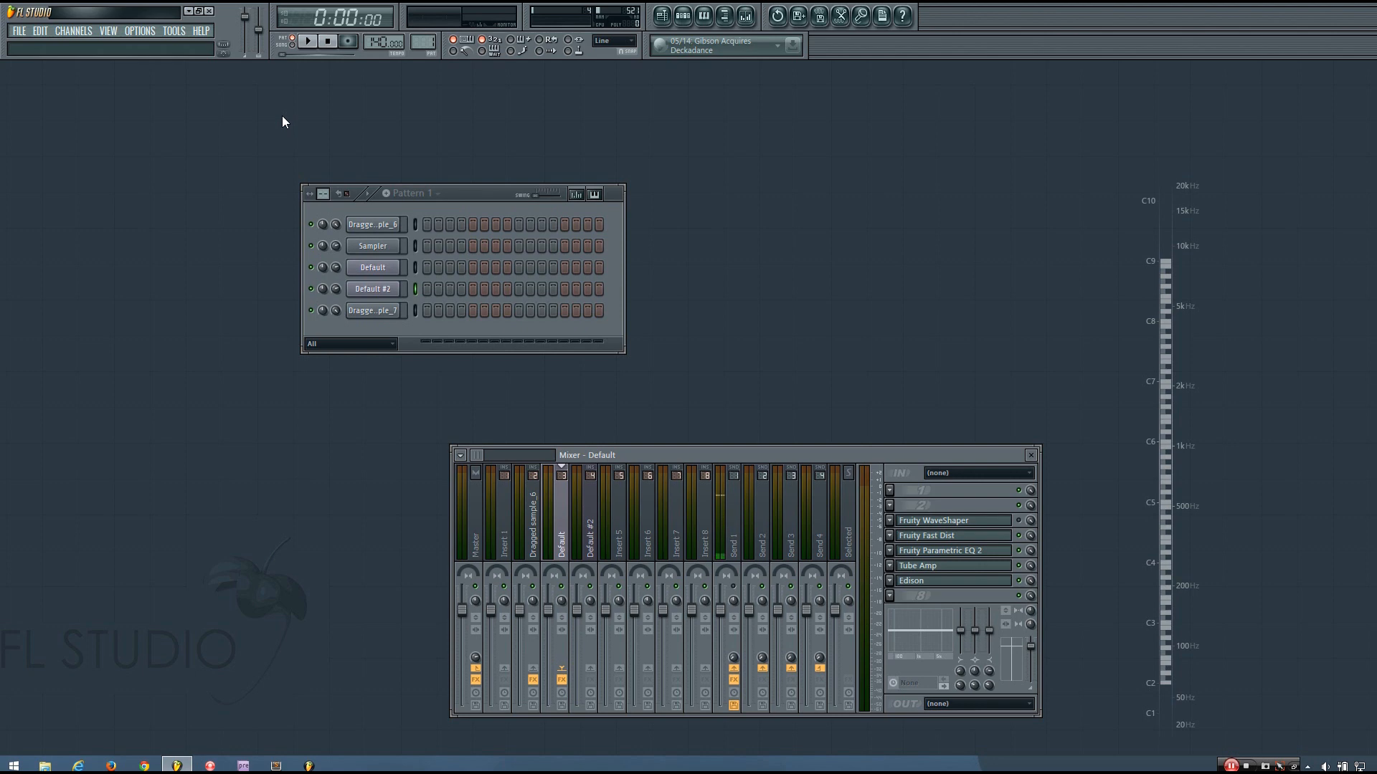
{"action": "left_click_drag", "start_coordinate": [516, 215], "coordinate": [479, 182]}
{"action": "key", "text": "m"}
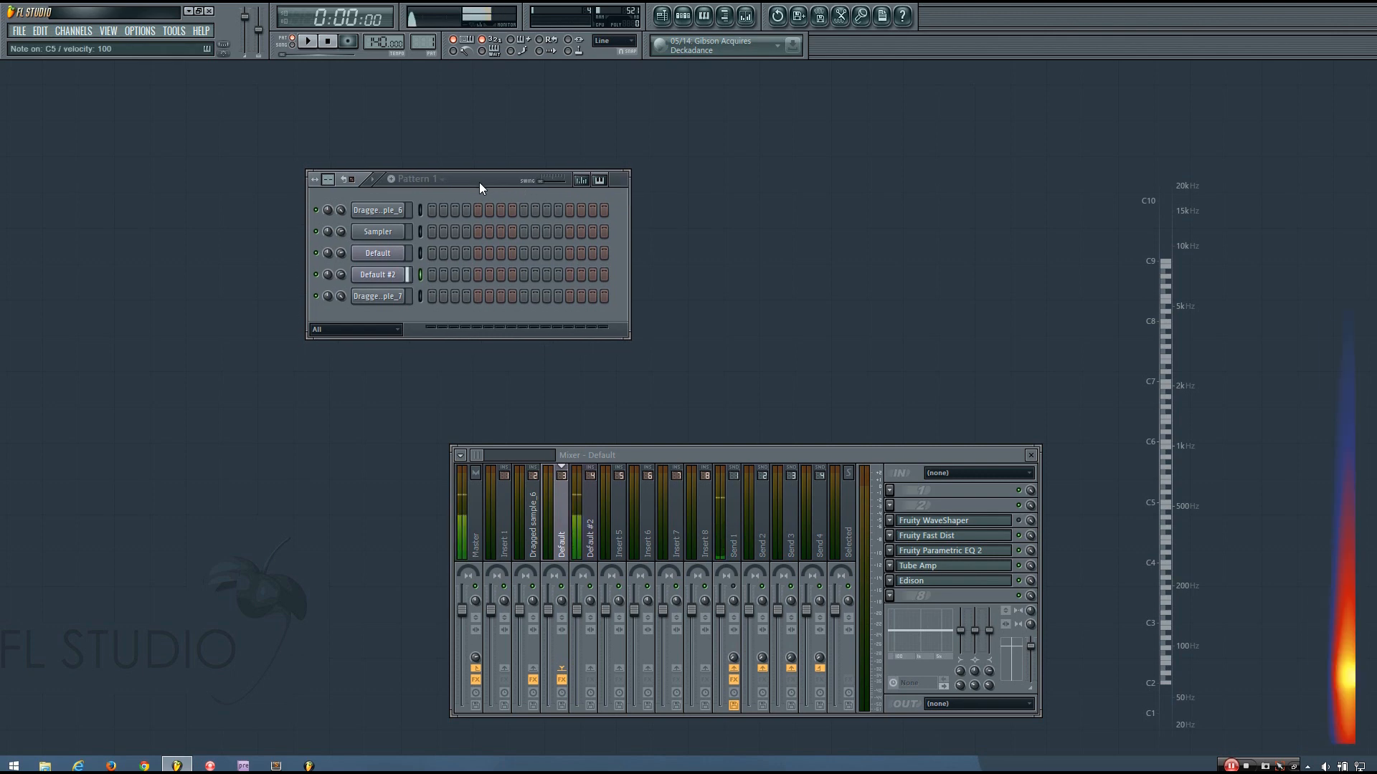
{"action": "key", "text": "n"}
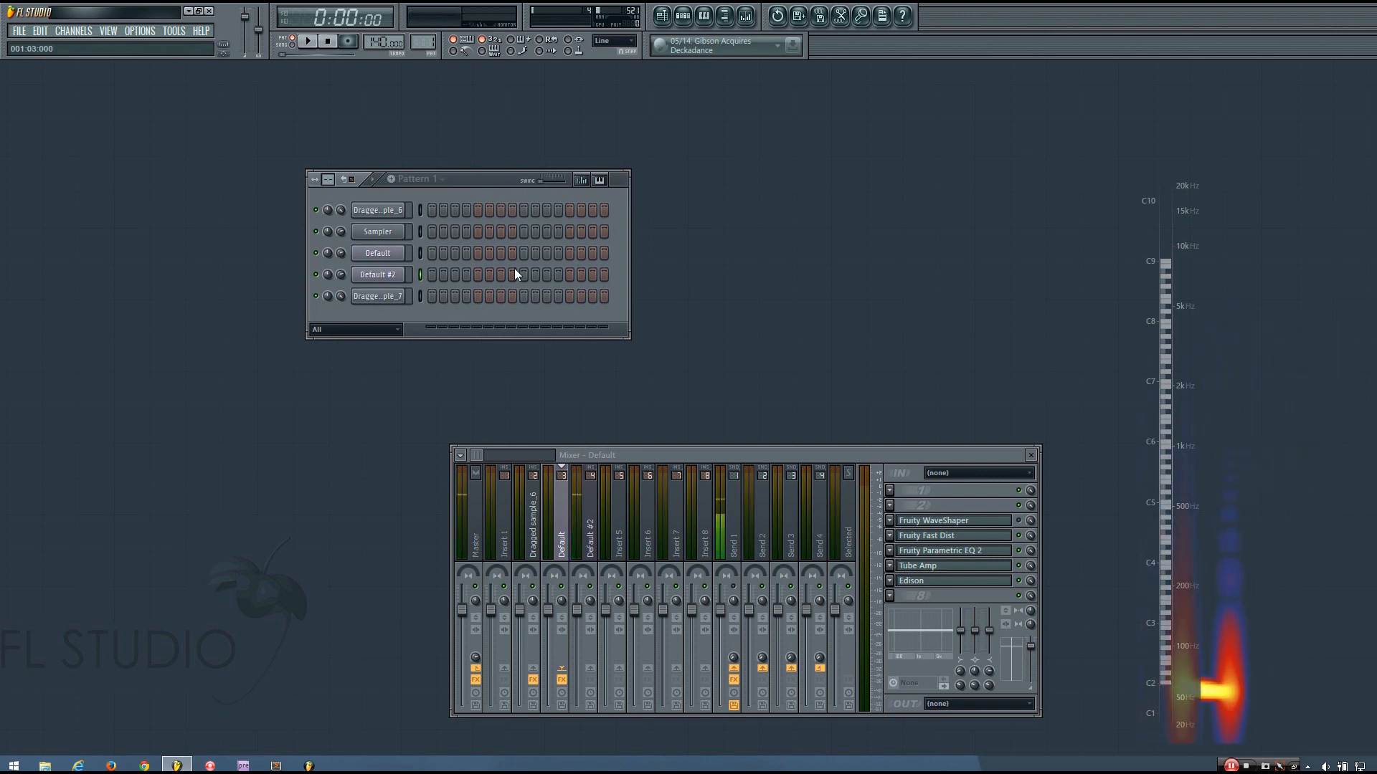
Place a C4 note at bar 1 in Default #2's piano roll, stretch it just past bar 2, and audition it
{"action": "left_click", "coordinate": [703, 15]}
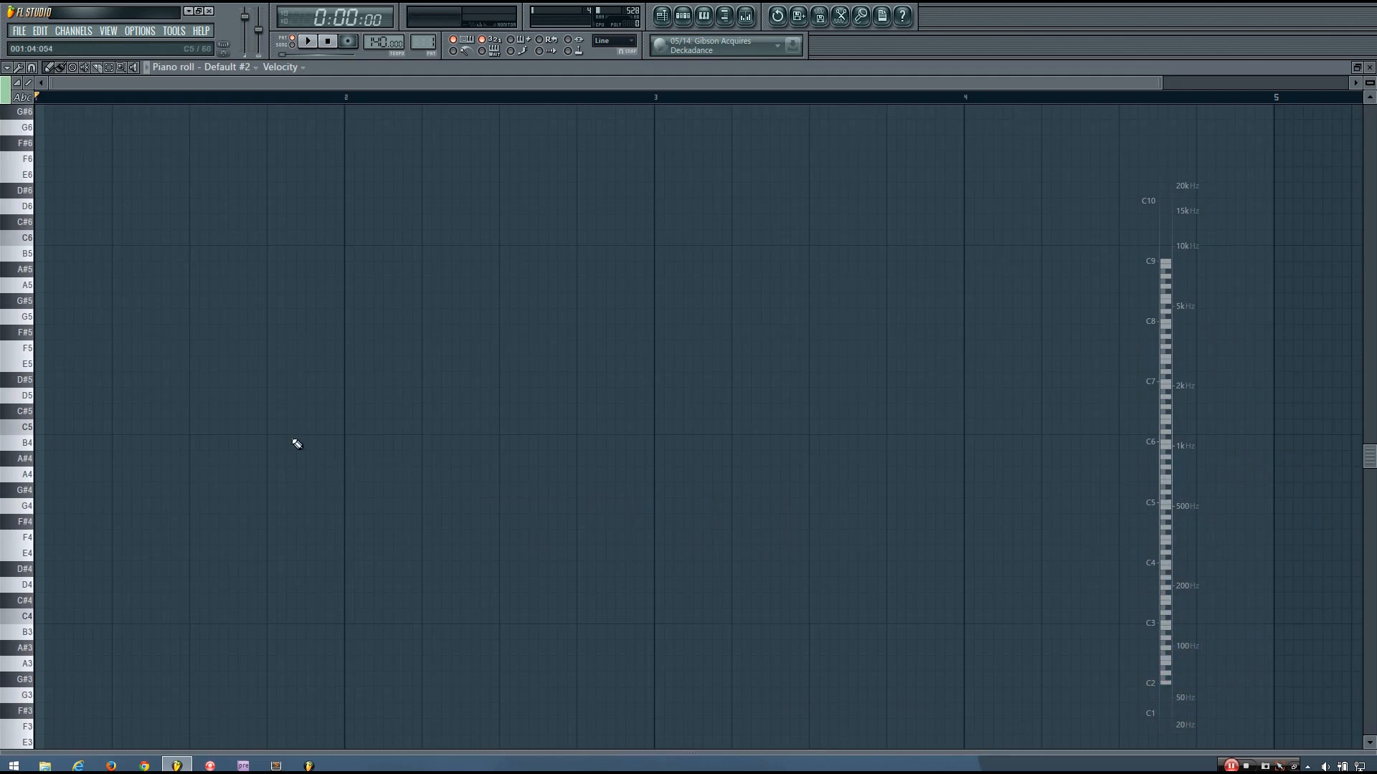
{"action": "left_click", "coordinate": [49, 617]}
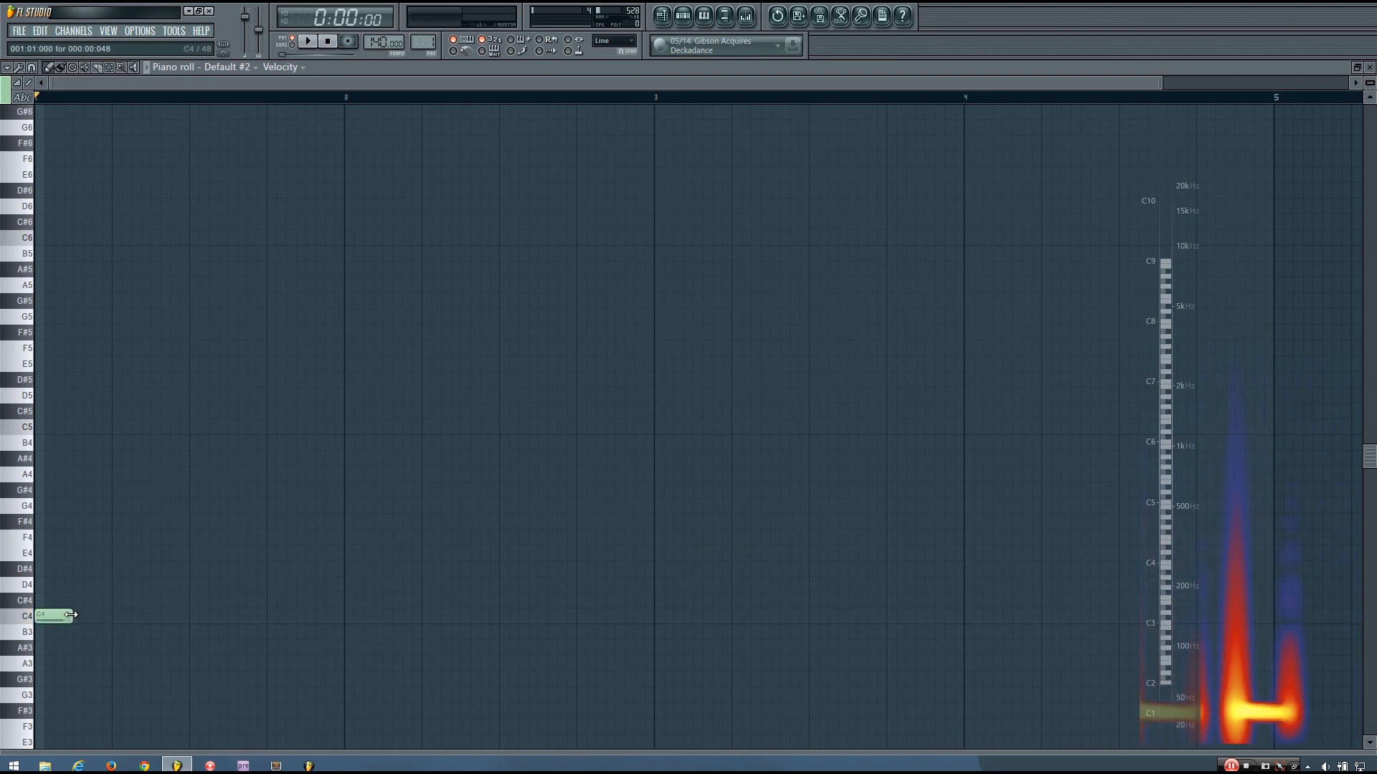
{"action": "left_click_drag", "start_coordinate": [91, 618], "coordinate": [267, 619]}
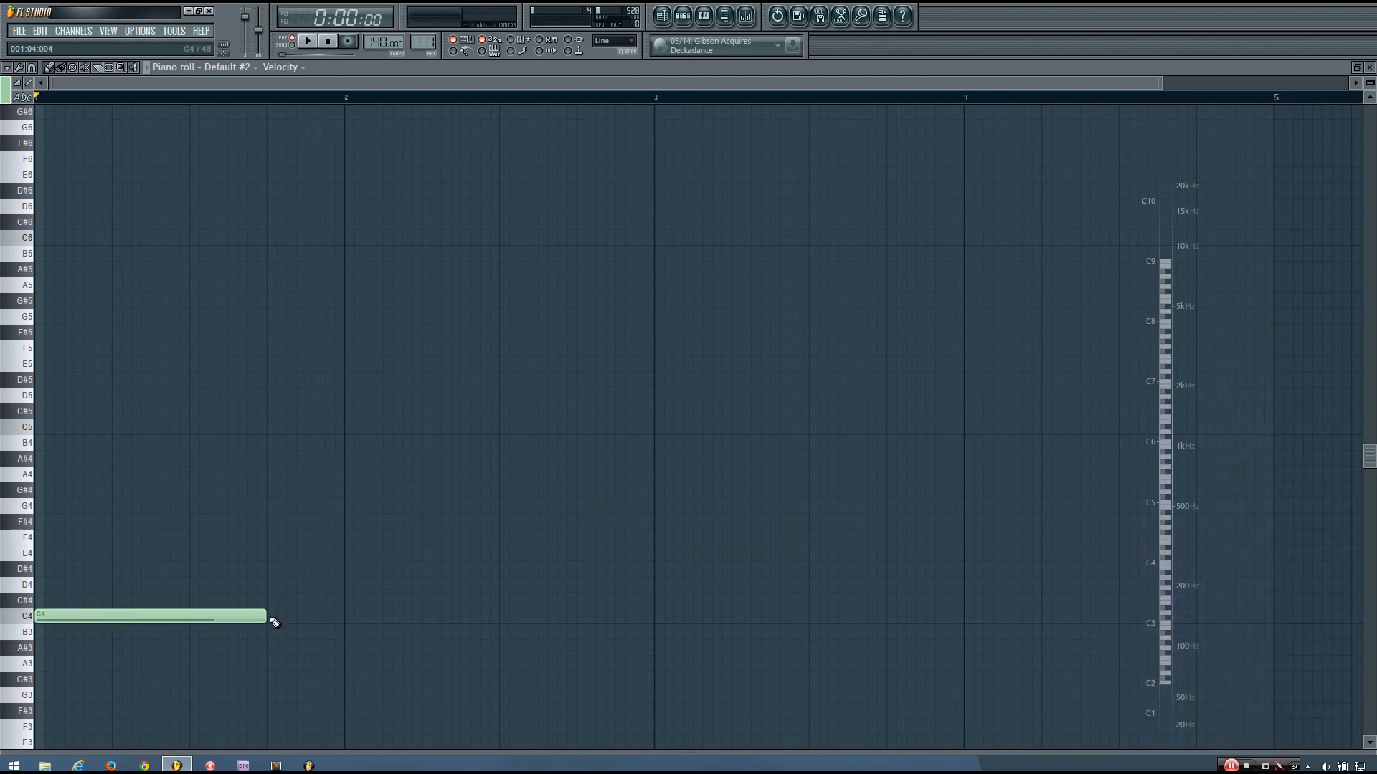
{"action": "left_click_drag", "start_coordinate": [261, 617], "coordinate": [296, 634]}
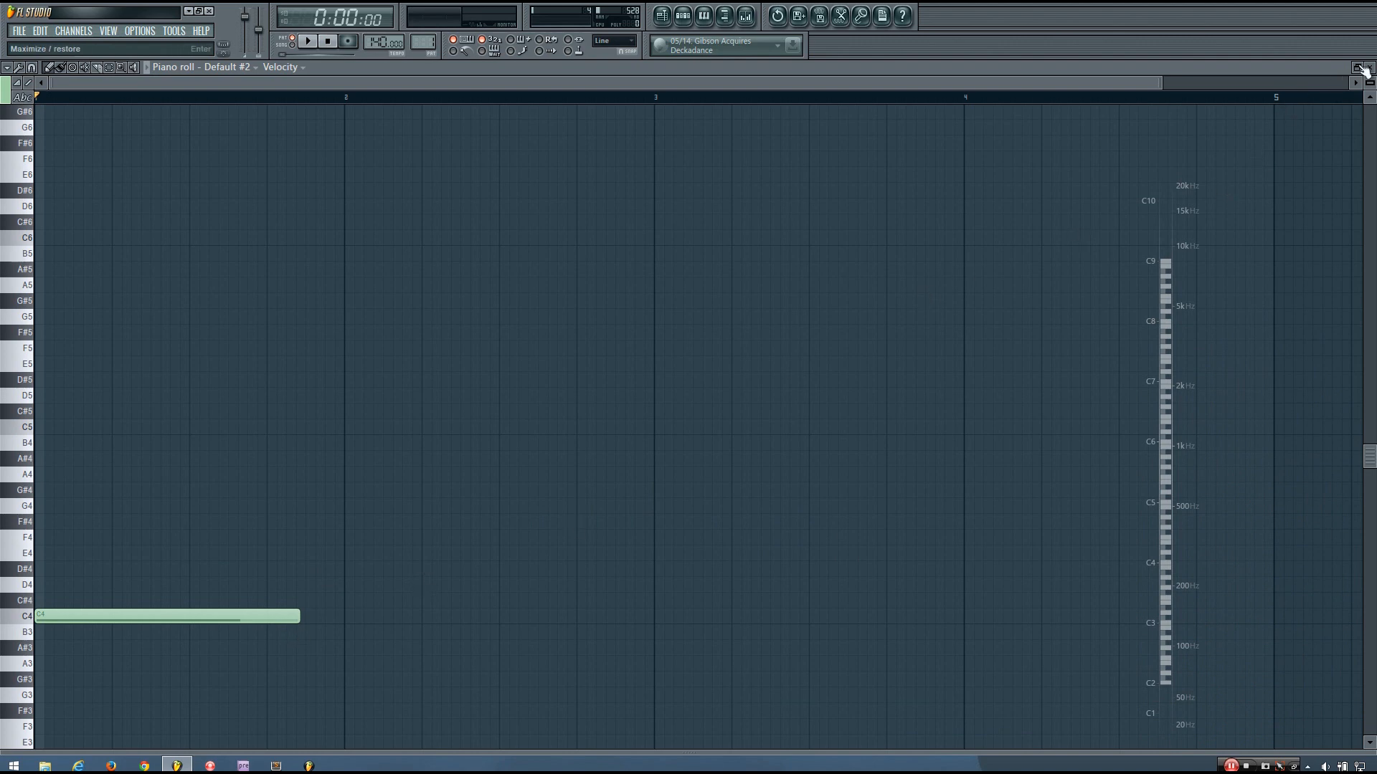
{"action": "key", "text": "space"}
{"action": "key", "text": "space"}
{"action": "left_click_drag", "start_coordinate": [299, 617], "coordinate": [381, 630]}
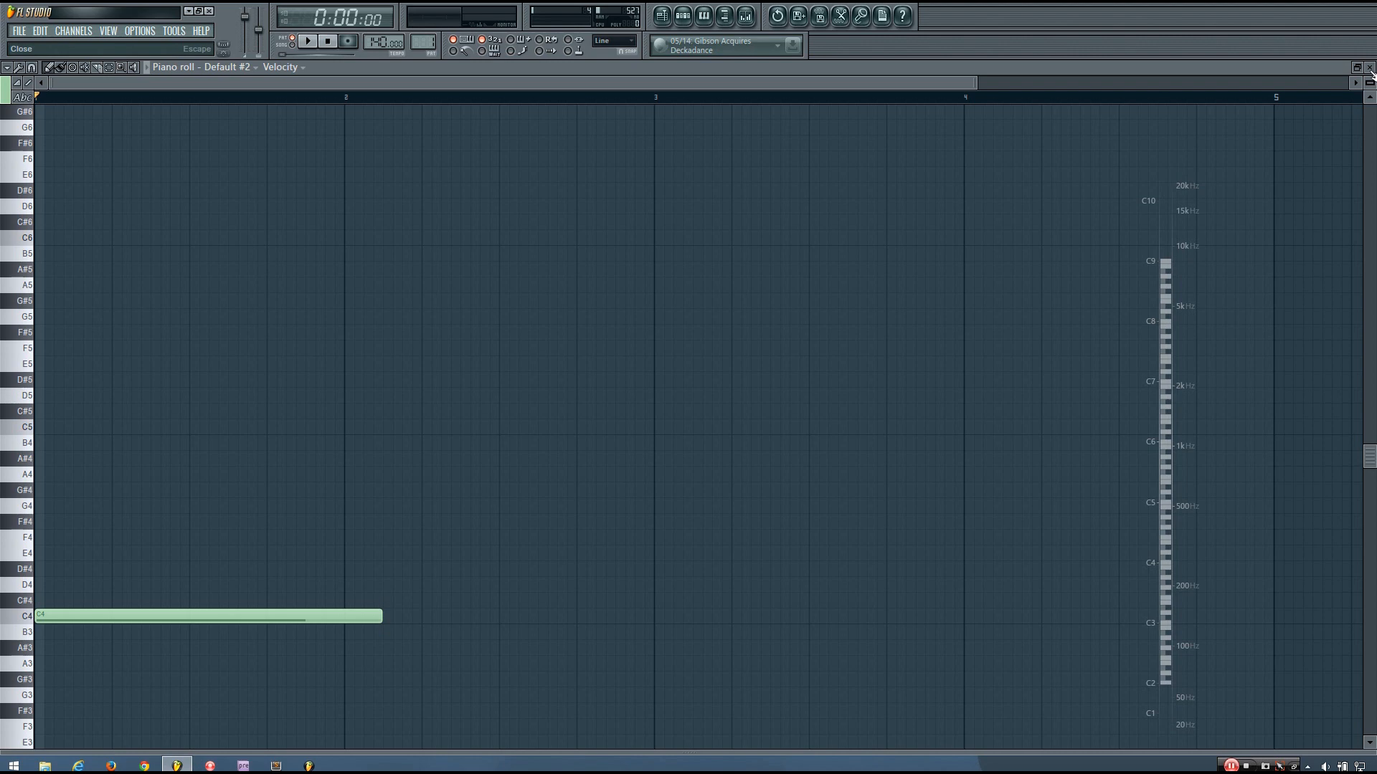
{"action": "key", "text": "space"}
{"action": "left_click", "coordinate": [1370, 68]}
{"action": "key", "text": "space"}
{"action": "left_click_drag", "start_coordinate": [718, 455], "coordinate": [694, 420]}
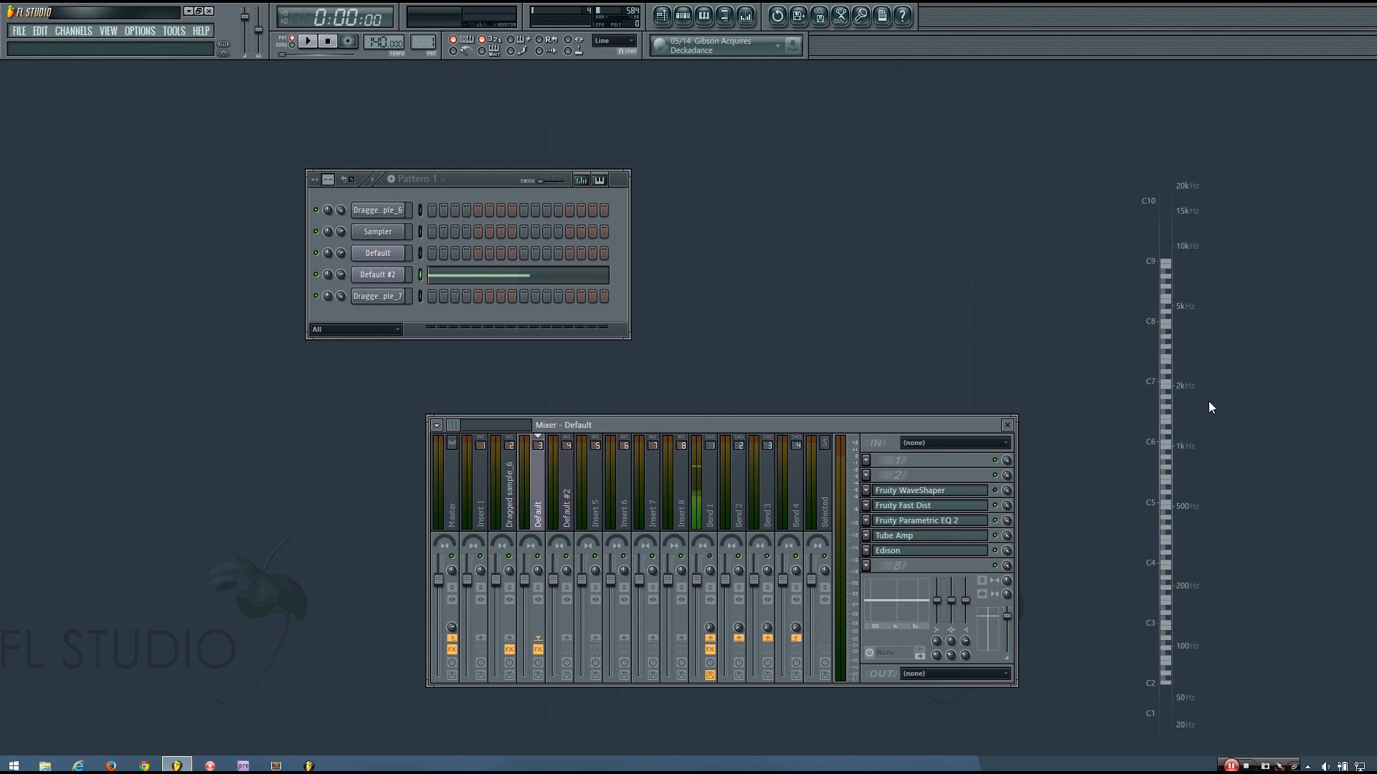
Play the pattern, audition Dragged sample_6 with Z and Q, then select Default #2's mixer insert
{"action": "key", "text": "space"}
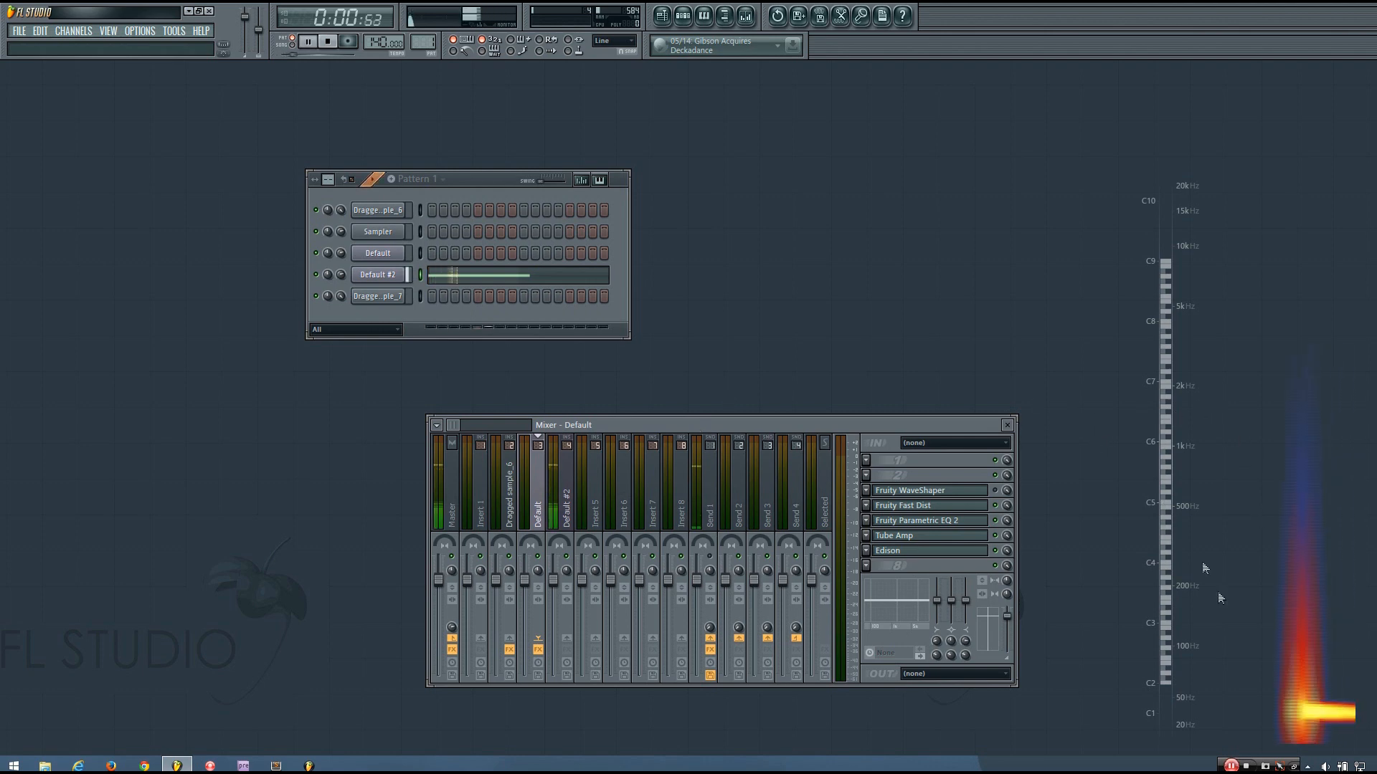
{"action": "key", "text": "space"}
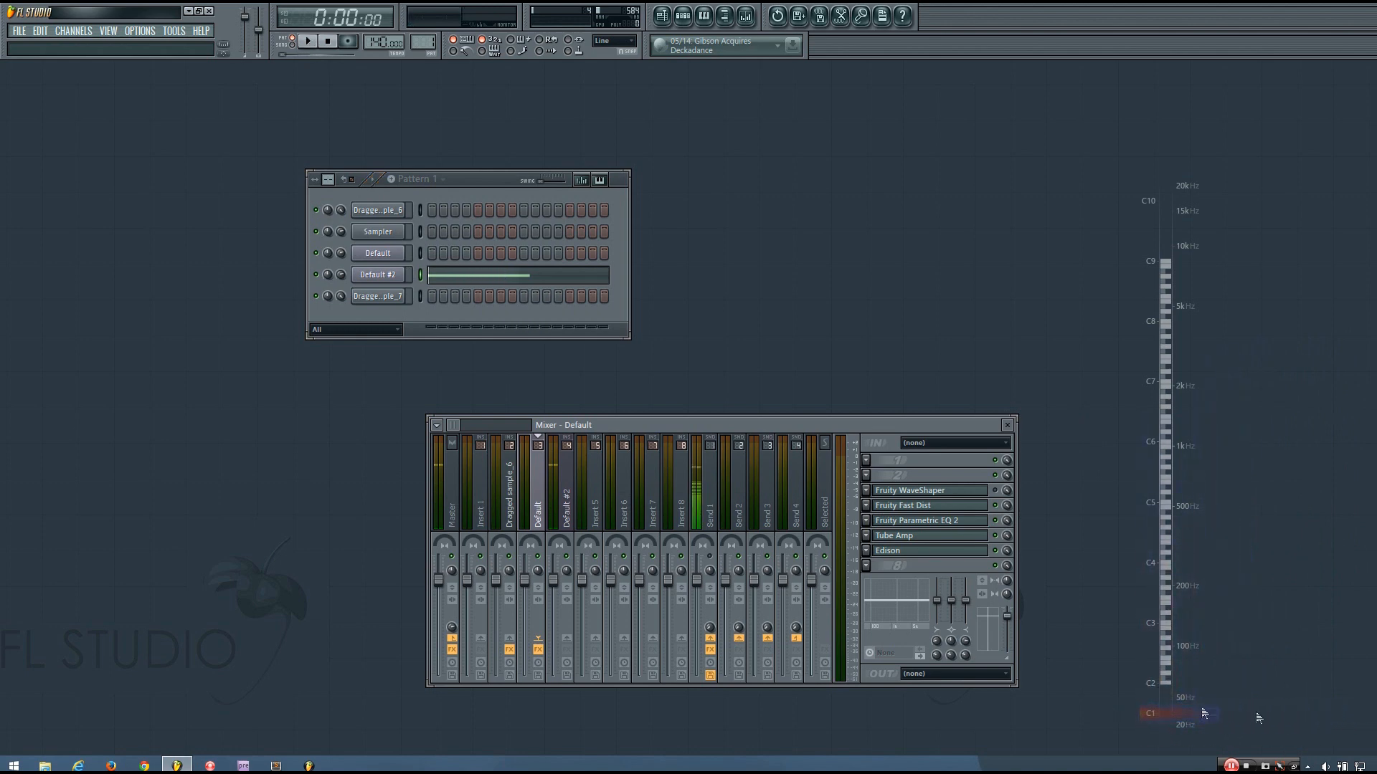
{"action": "left_click", "coordinate": [420, 211]}
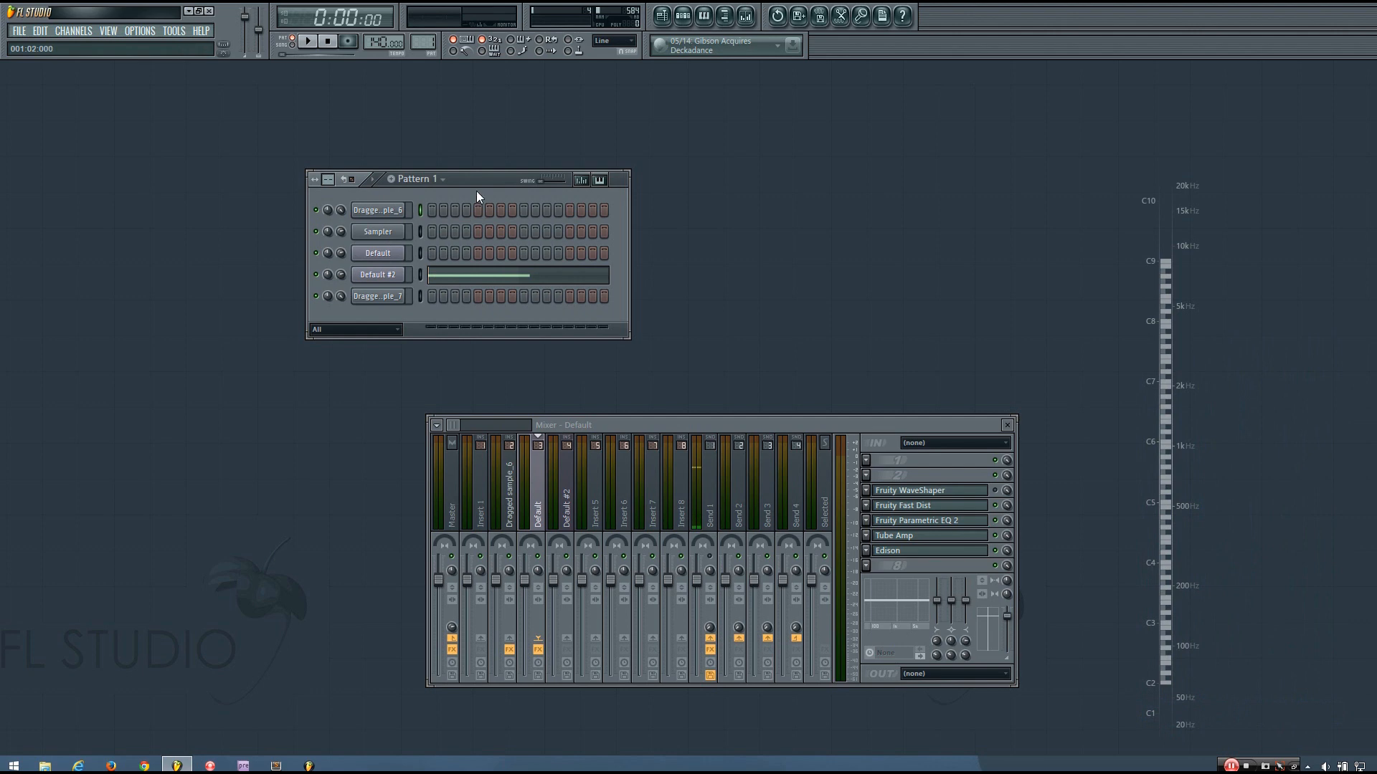
{"action": "key", "text": "z"}
{"action": "key", "text": "q"}
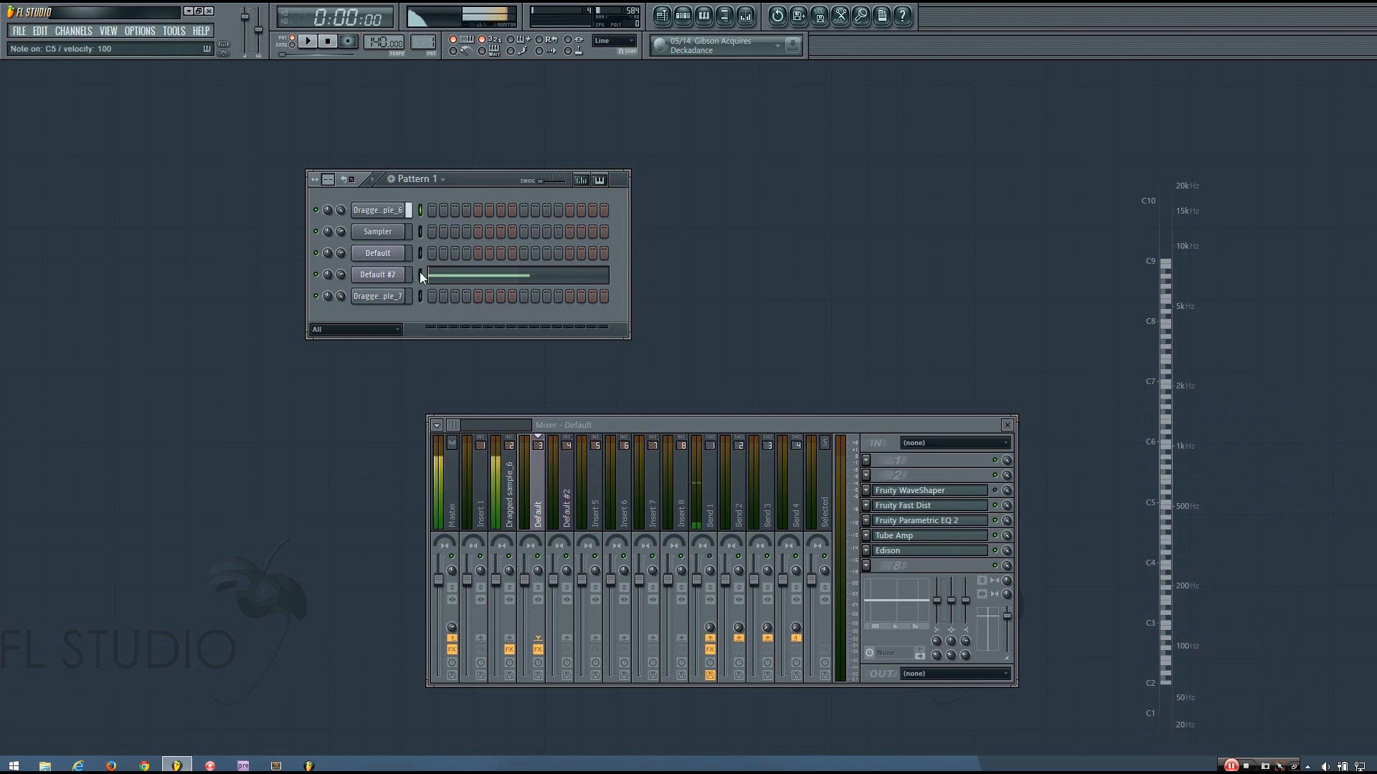
{"action": "key", "text": "space"}
{"action": "key", "text": "space"}
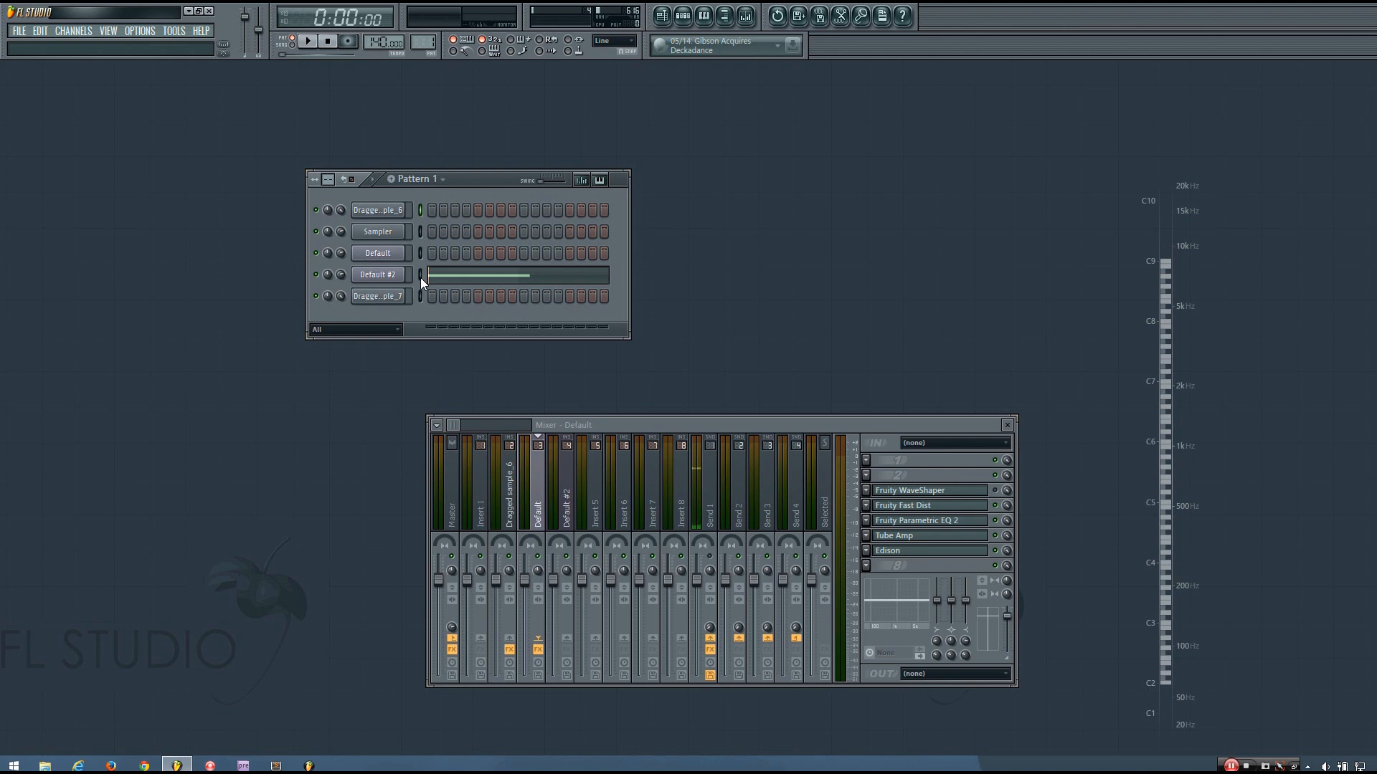
{"action": "left_click", "coordinate": [420, 278]}
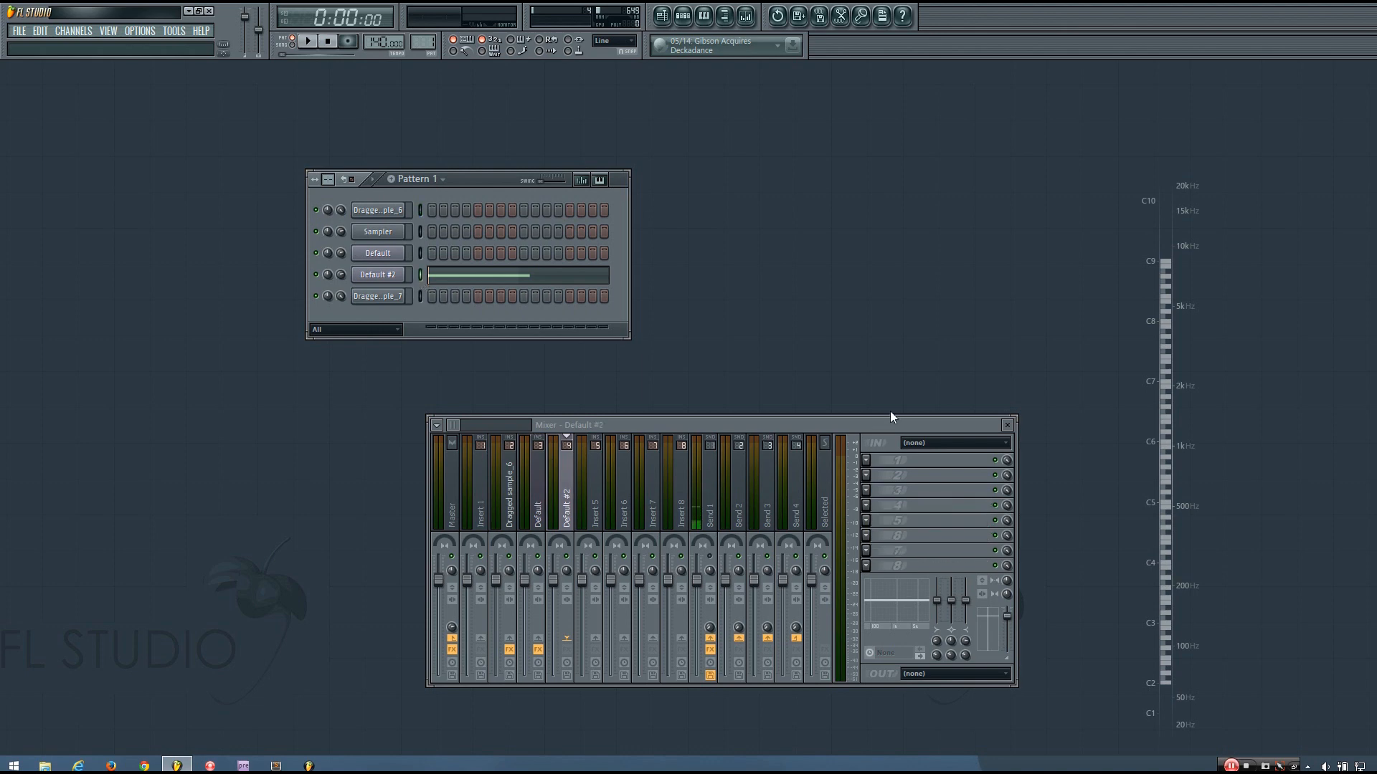
Load Fruity WaveShaper into the first effect slot of the Default #2 insert
{"action": "left_click", "coordinate": [865, 461]}
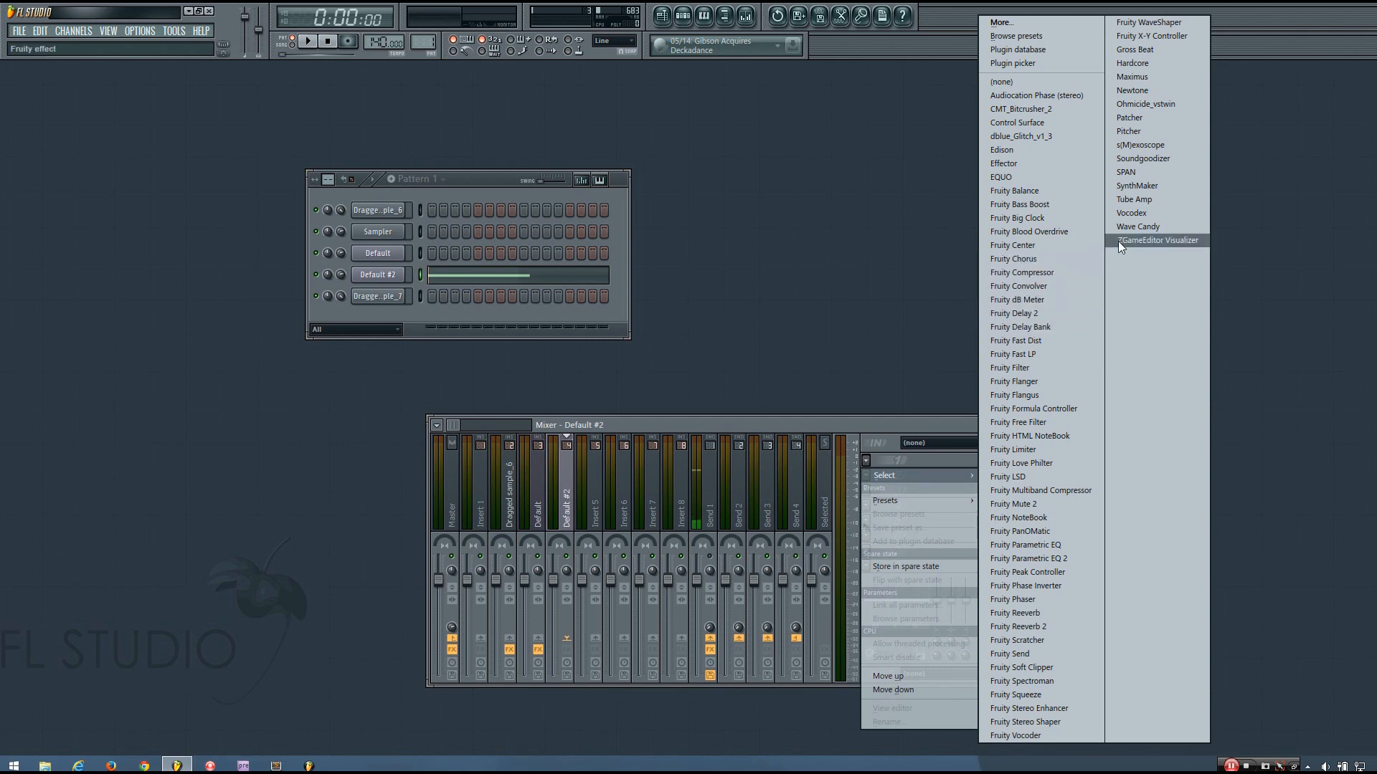
{"action": "left_click", "coordinate": [1133, 22]}
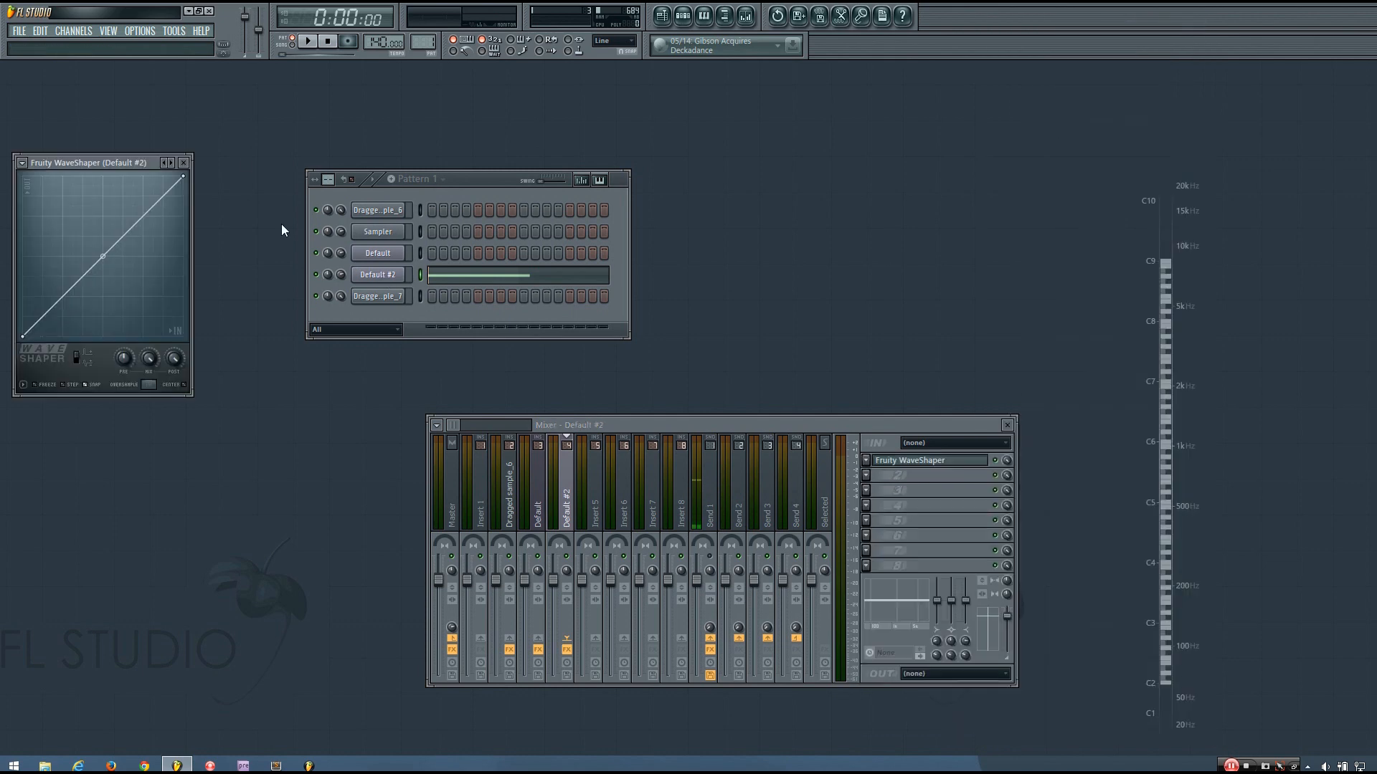
Bend the WaveShaper curve up from its midpoint into a steep saturating shape and play it
{"action": "left_click_drag", "start_coordinate": [115, 162], "coordinate": [815, 151]}
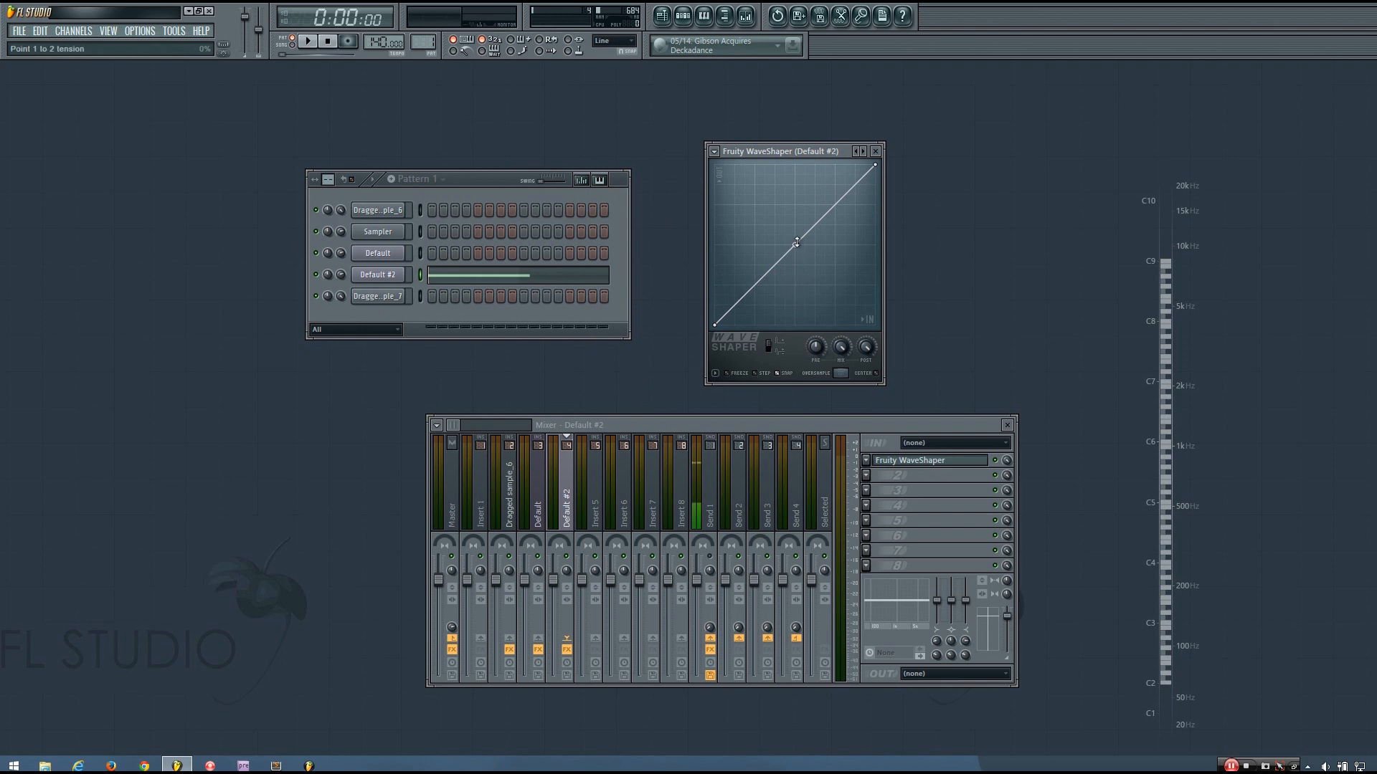
{"action": "left_click_drag", "start_coordinate": [795, 245], "coordinate": [794, 179]}
{"action": "right_click", "coordinate": [794, 179]}
{"action": "left_click_drag", "start_coordinate": [795, 245], "coordinate": [795, 165]}
{"action": "key", "text": "space"}
{"action": "key", "text": "space"}
{"action": "key", "text": "space"}
{"action": "key", "text": "space"}
{"action": "key", "text": "space"}
{"action": "key", "text": "space"}
{"action": "key", "text": "space"}
{"action": "key", "text": "space"}
{"action": "key", "text": "space"}
{"action": "key", "text": "space"}
{"action": "key", "text": "space"}
{"action": "key", "text": "space"}
{"action": "key", "text": "space"}
{"action": "key", "text": "space"}
{"action": "key", "text": "space"}
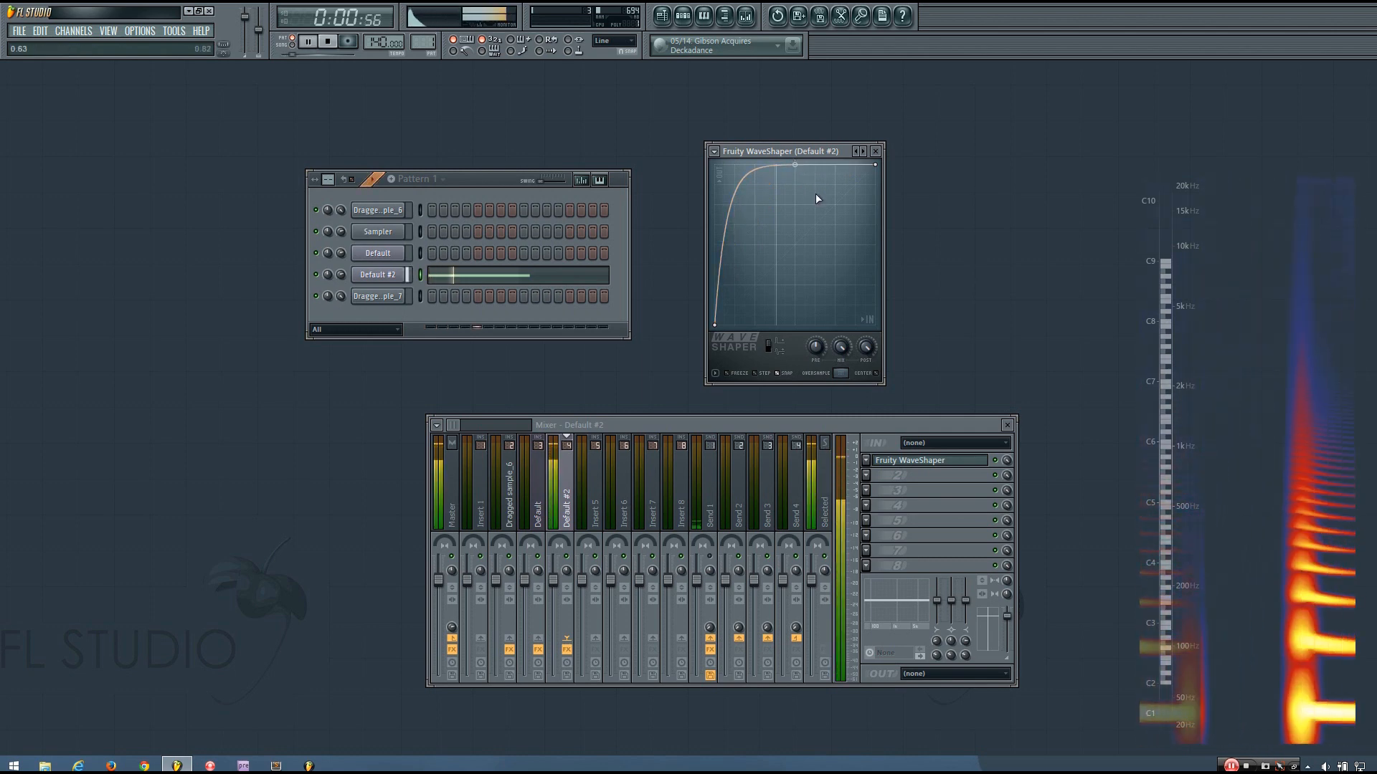
{"action": "key", "text": "space"}
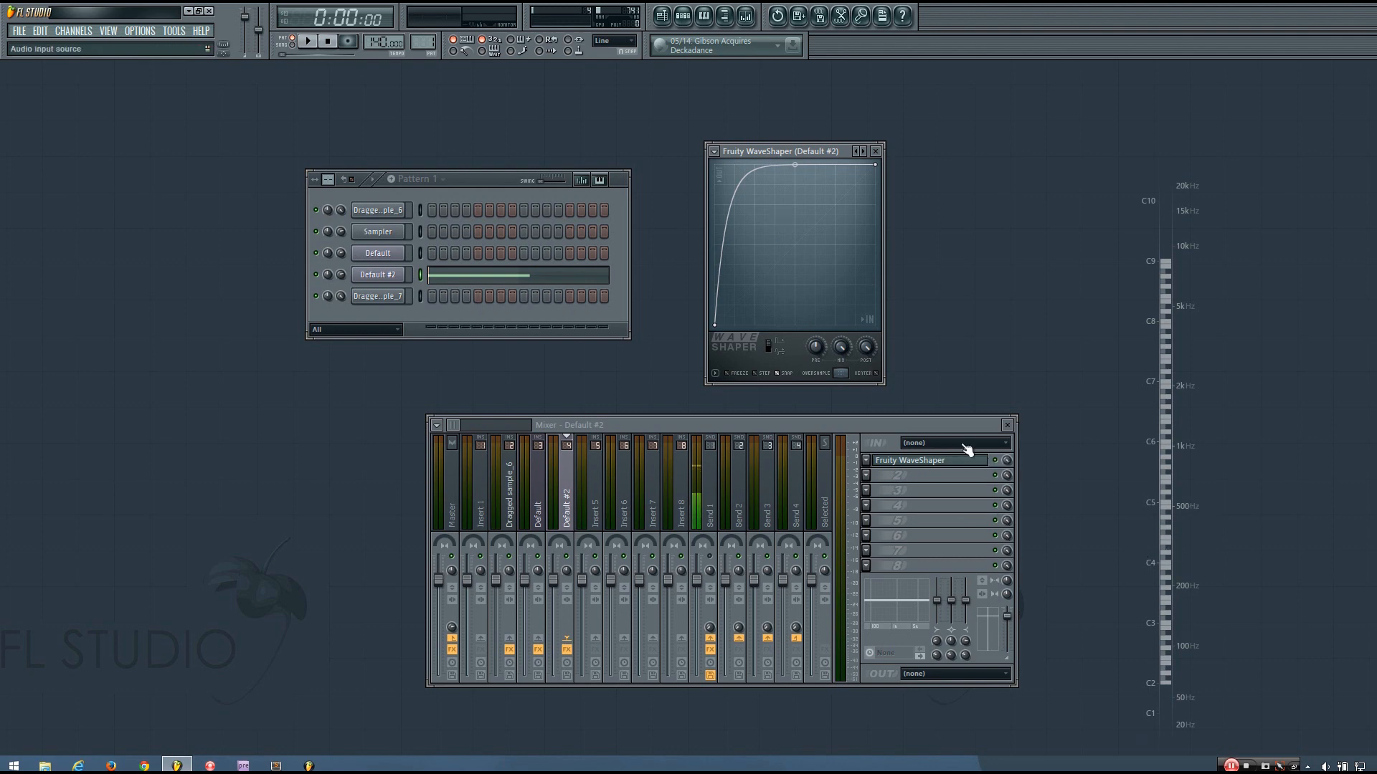
Compare the bass with WaveShaper bypassed against the distorted version
{"action": "left_click", "coordinate": [995, 463]}
{"action": "key", "text": "space"}
{"action": "key", "text": "space"}
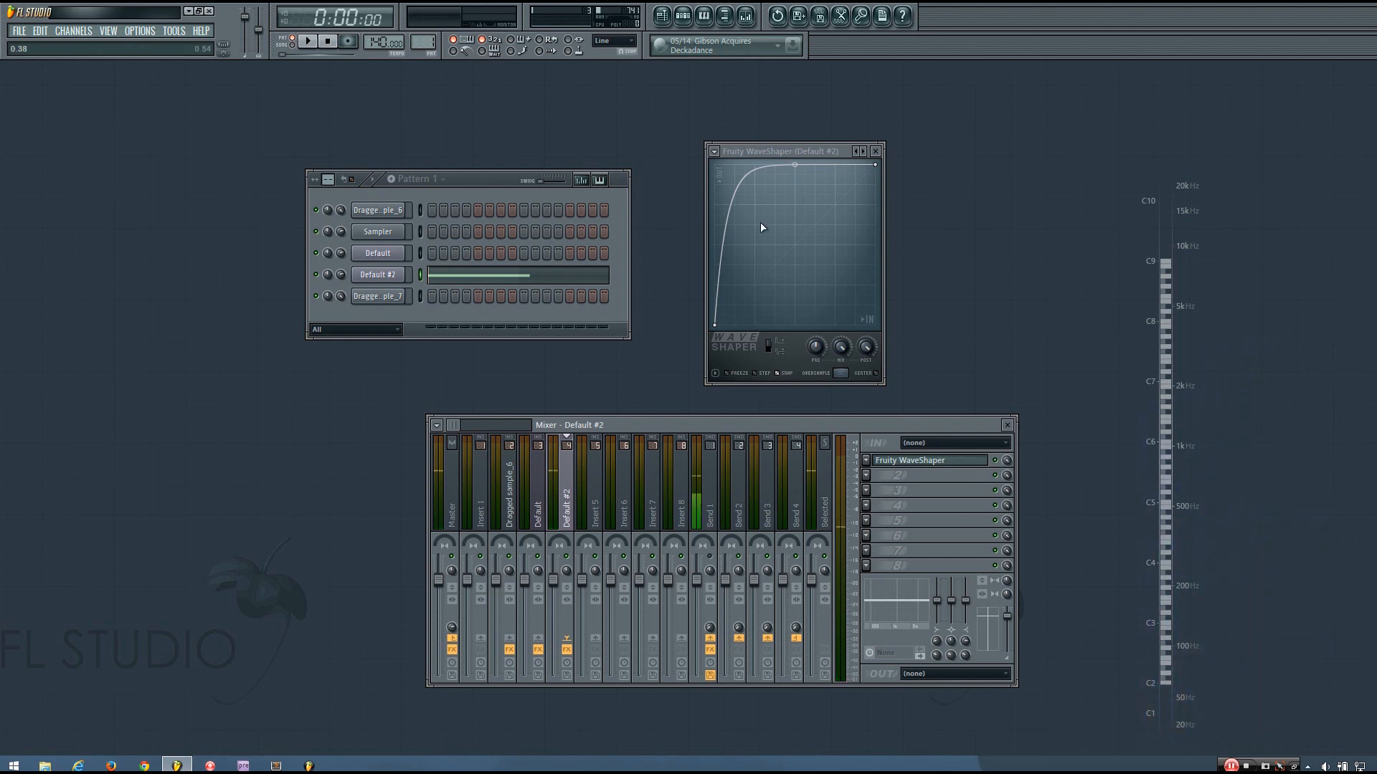
{"action": "left_click_drag", "start_coordinate": [787, 152], "coordinate": [774, 156]}
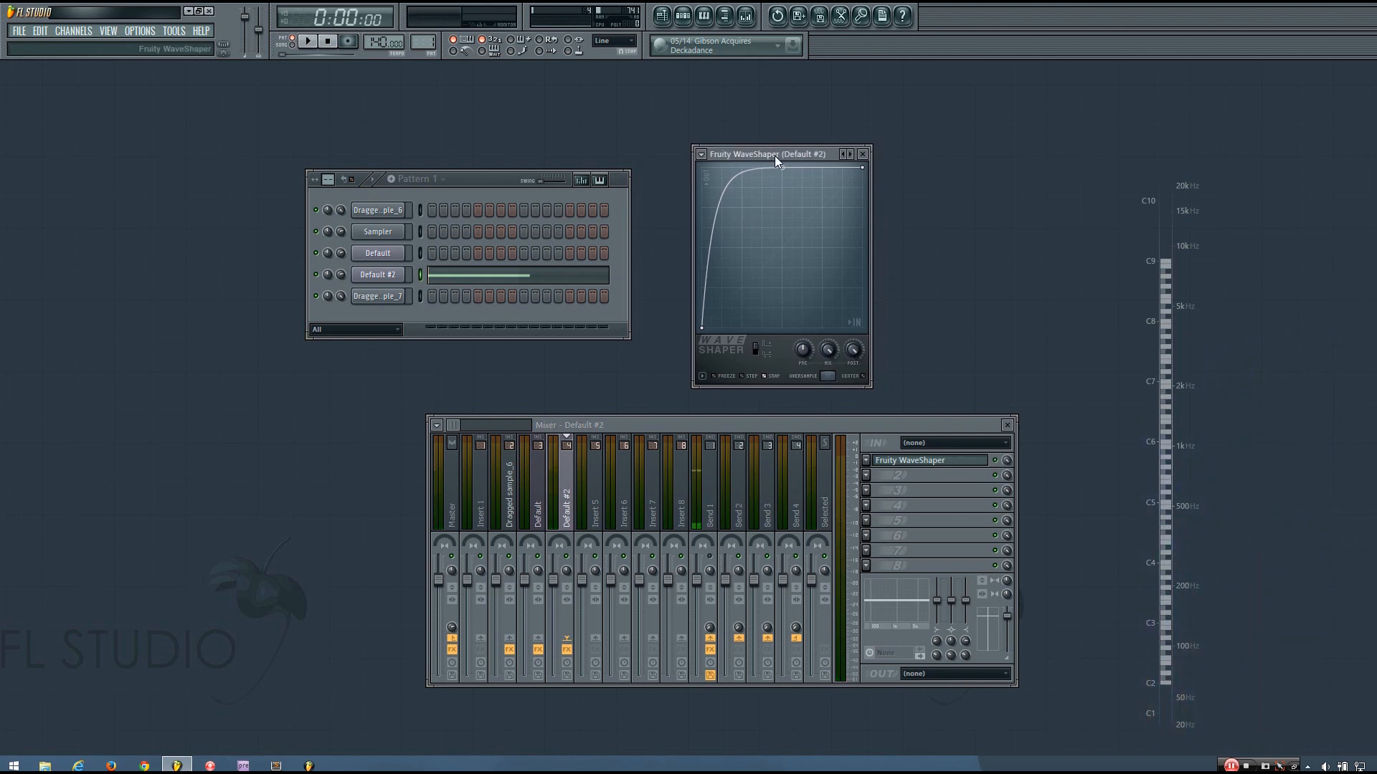
{"action": "key", "text": "space"}
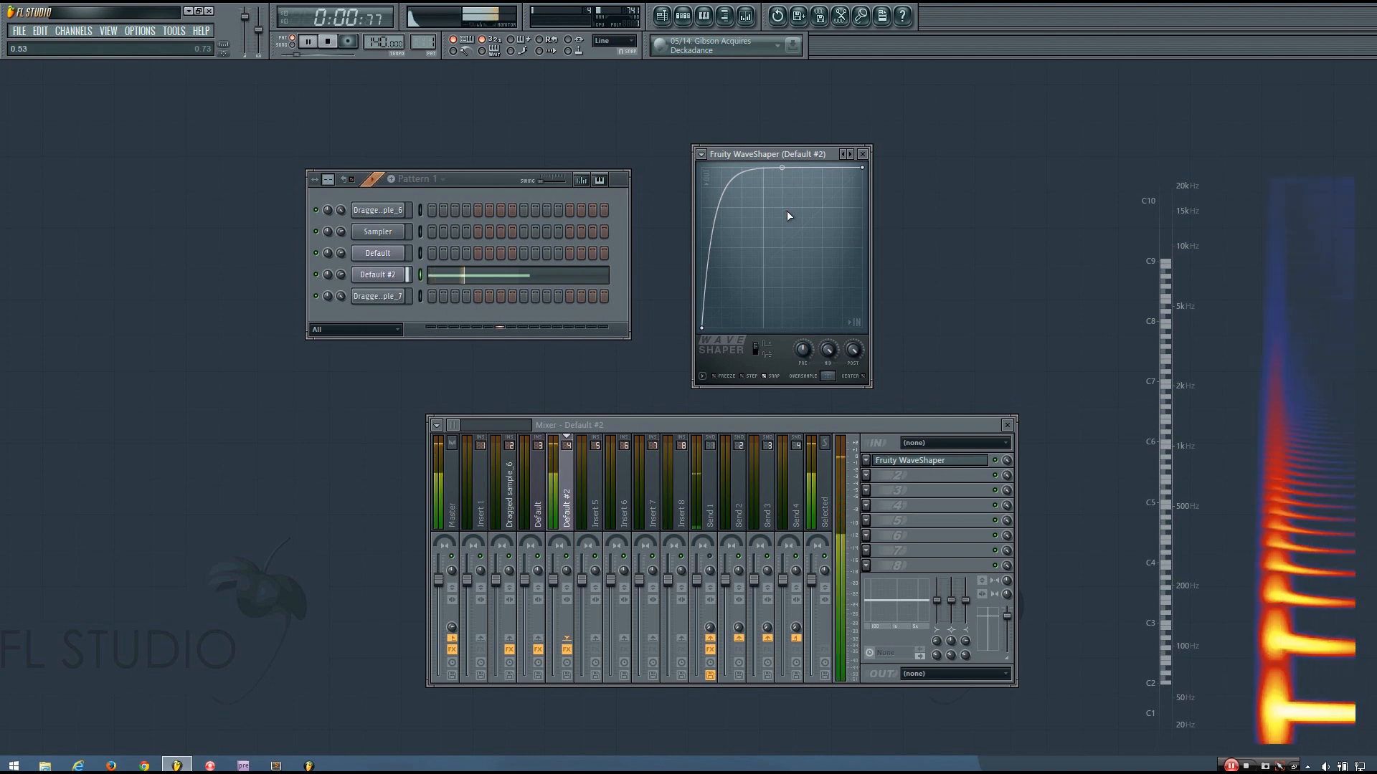
{"action": "key", "text": "space"}
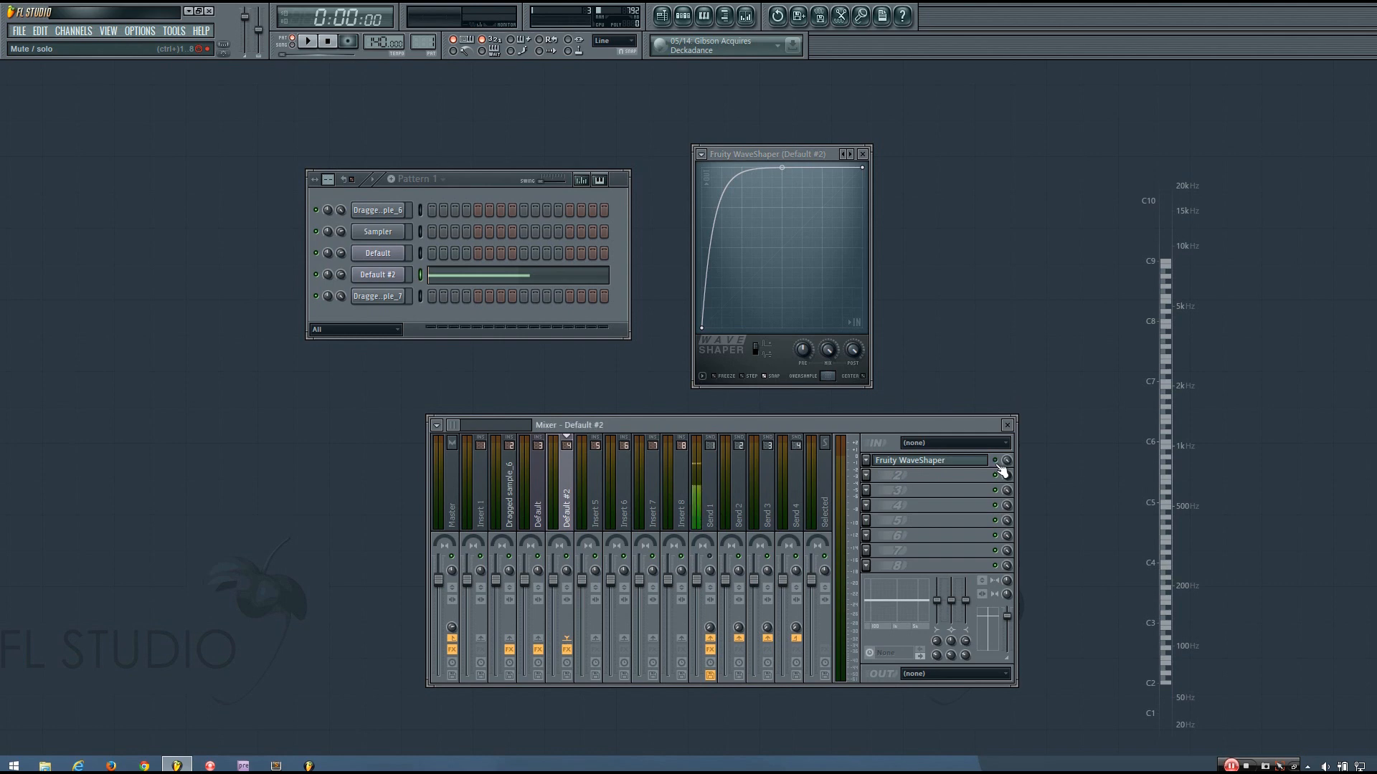
Load Tube Amp into the second effect slot and position its editor
{"action": "left_click", "coordinate": [864, 476]}
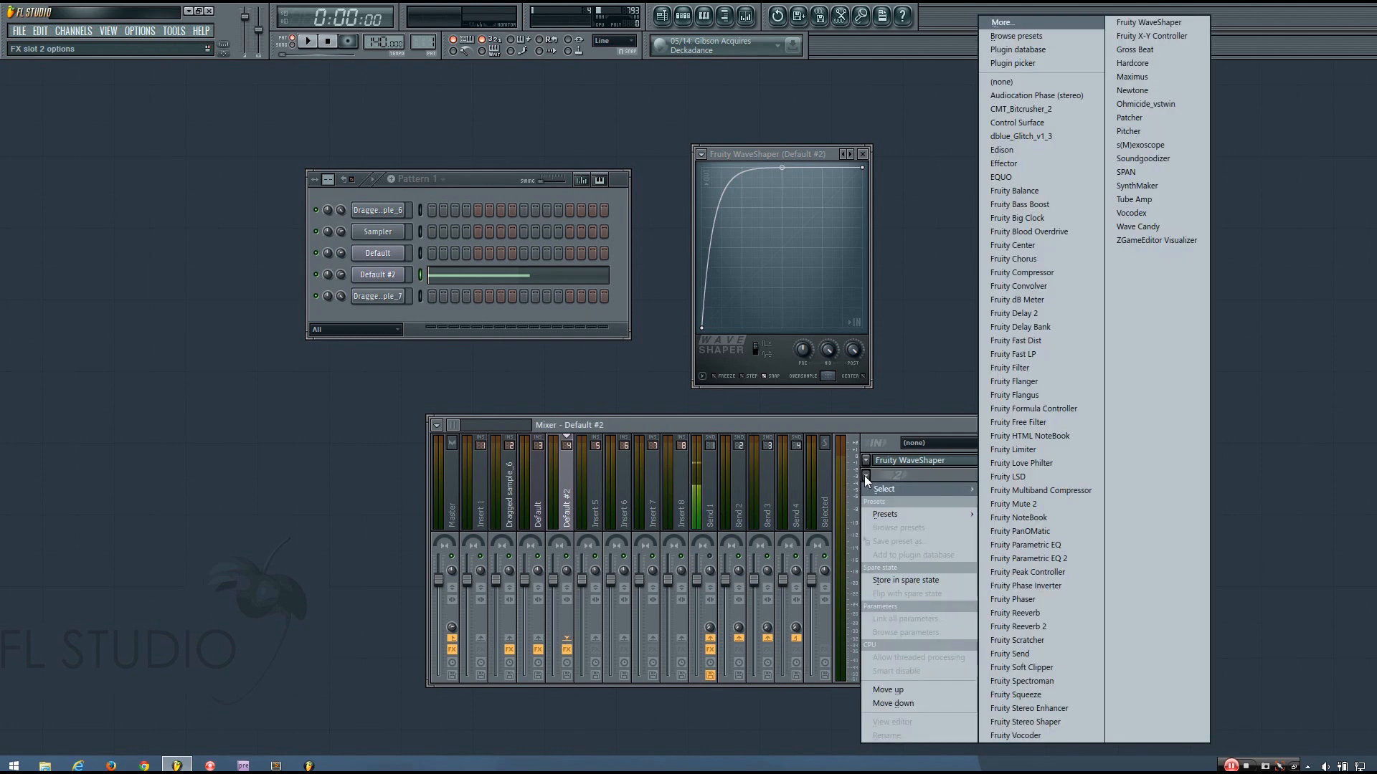
{"action": "left_click", "coordinate": [1137, 200]}
{"action": "left_click_drag", "start_coordinate": [206, 191], "coordinate": [308, 232]}
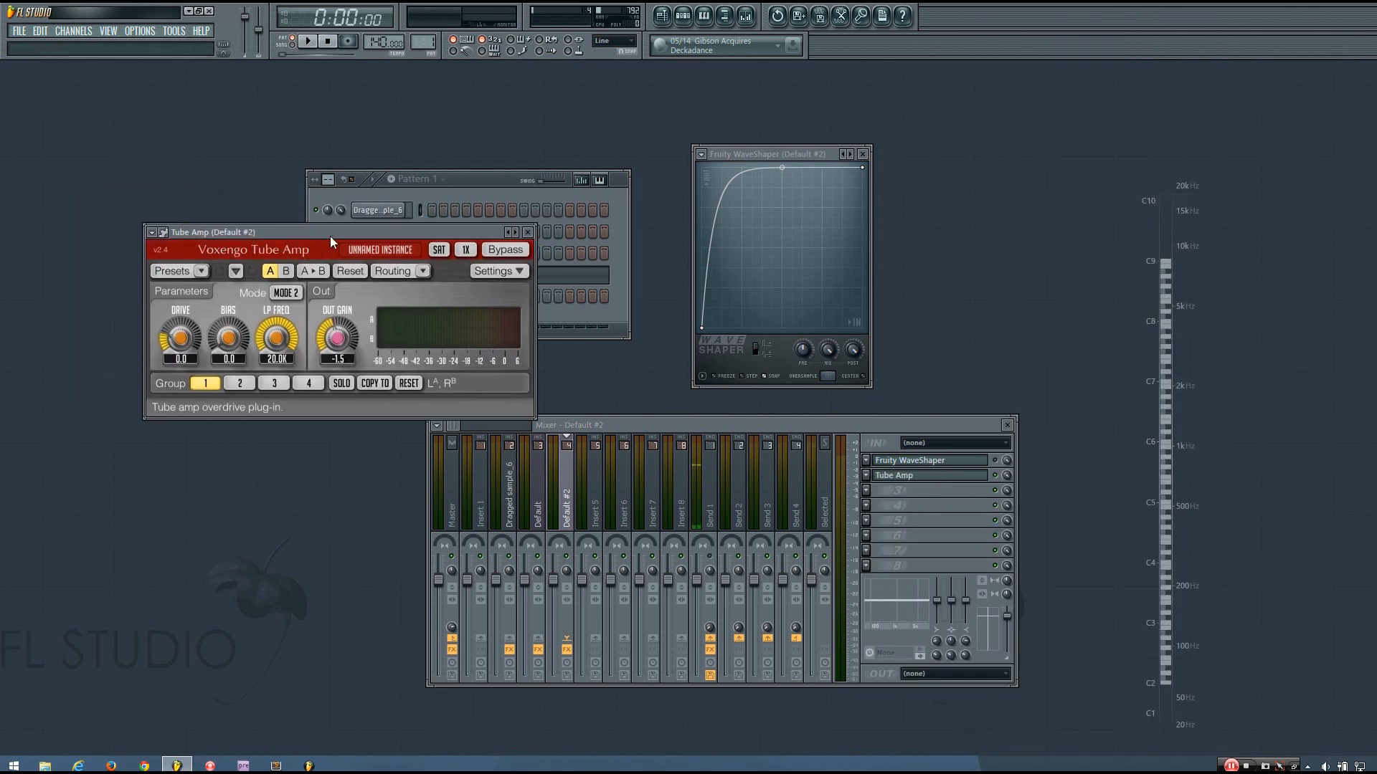
{"action": "left_click_drag", "start_coordinate": [339, 234], "coordinate": [402, 266]}
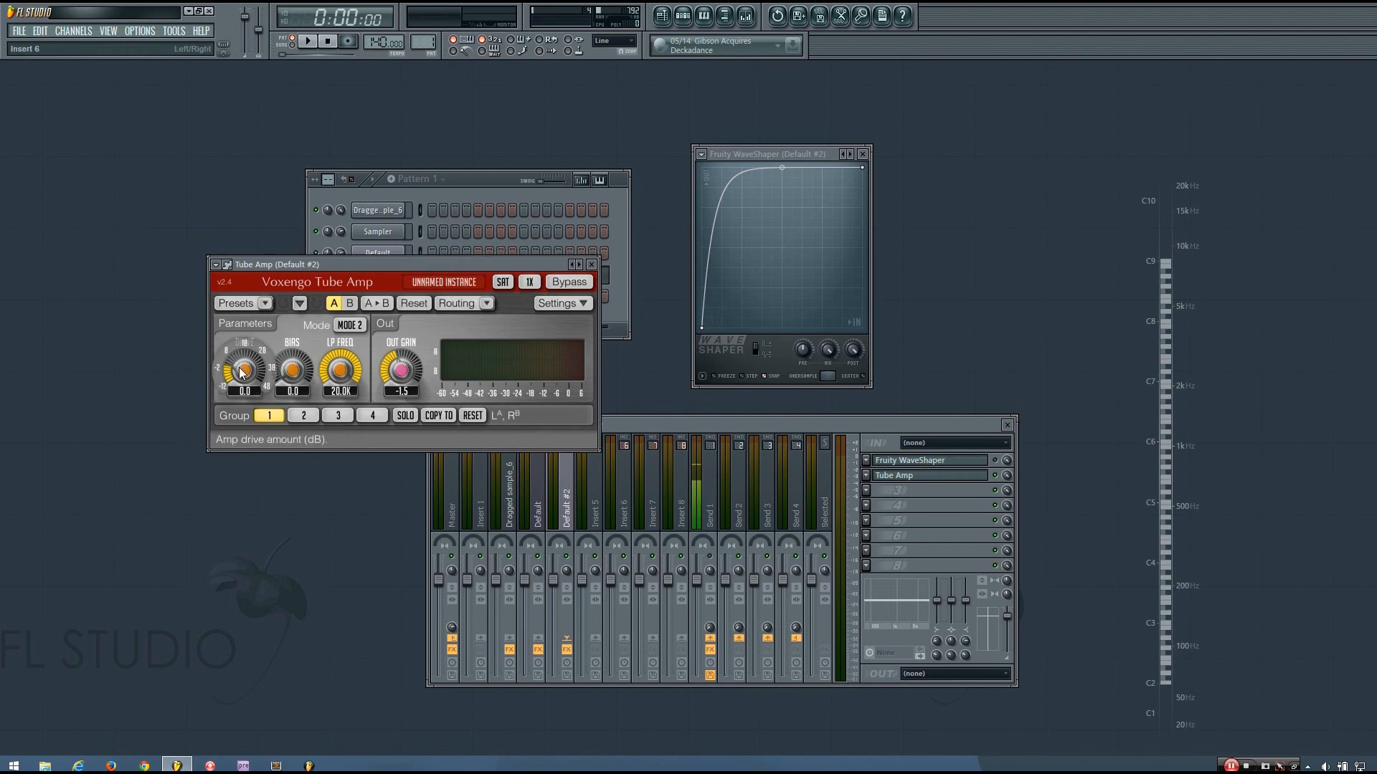
Tune the Tube Amp drive by ear, trying 25.1 and 47.4 before settling near 33.1
{"action": "left_click_drag", "start_coordinate": [244, 372], "coordinate": [307, 354]}
{"action": "left_click_drag", "start_coordinate": [758, 429], "coordinate": [769, 442]}
{"action": "key", "text": "space"}
{"action": "key", "text": "space"}
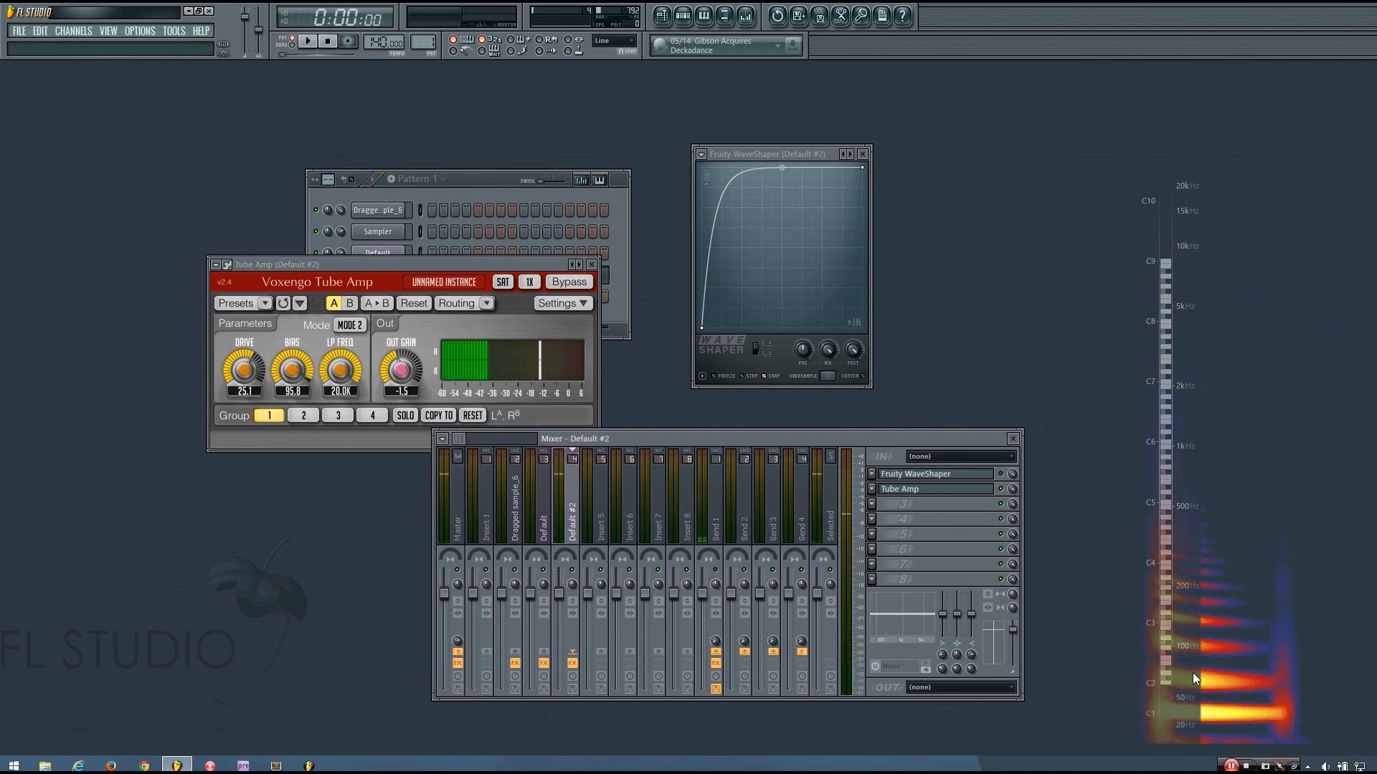
{"action": "left_click_drag", "start_coordinate": [245, 370], "coordinate": [246, 355]}
{"action": "left_click_drag", "start_coordinate": [672, 438], "coordinate": [668, 446]}
{"action": "key", "text": "space"}
{"action": "left_click_drag", "start_coordinate": [244, 370], "coordinate": [244, 382]}
{"action": "key", "text": "space"}
{"action": "left_click_drag", "start_coordinate": [784, 452], "coordinate": [761, 449]}
{"action": "key", "text": "space"}
{"action": "key", "text": "space"}
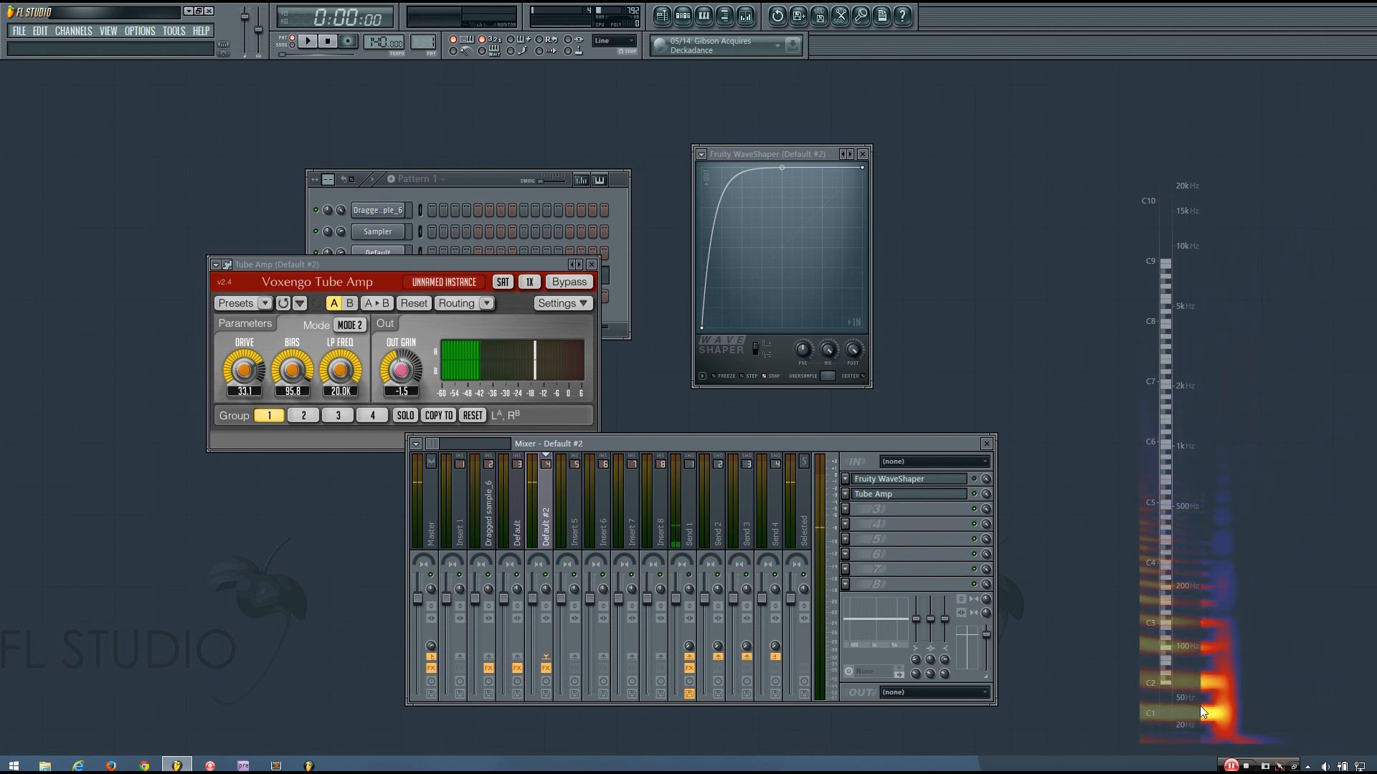
Toggle the Tube Amp and WaveShaper bypasses and play the pattern to compare the processed bass
{"action": "left_click", "coordinate": [975, 496]}
{"action": "left_click", "coordinate": [975, 481]}
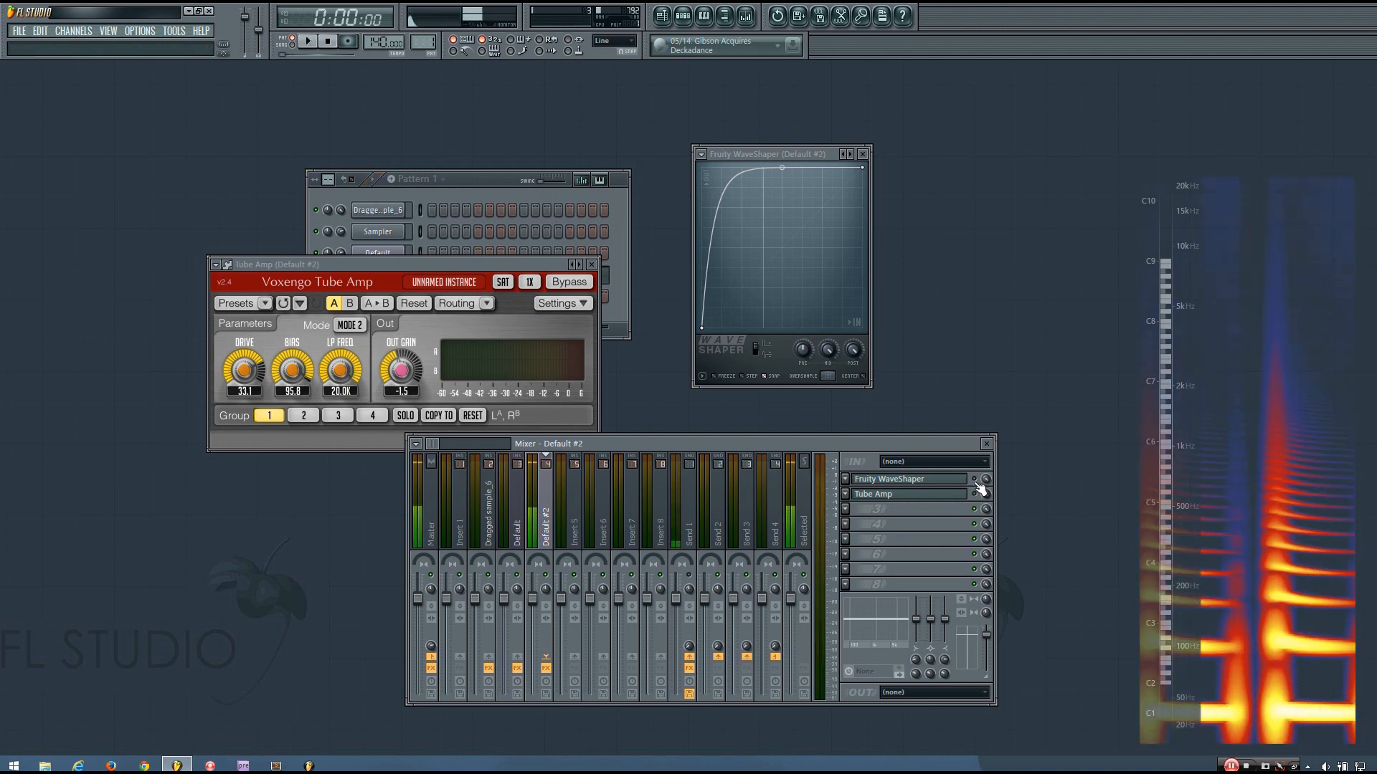
{"action": "left_click", "coordinate": [975, 494]}
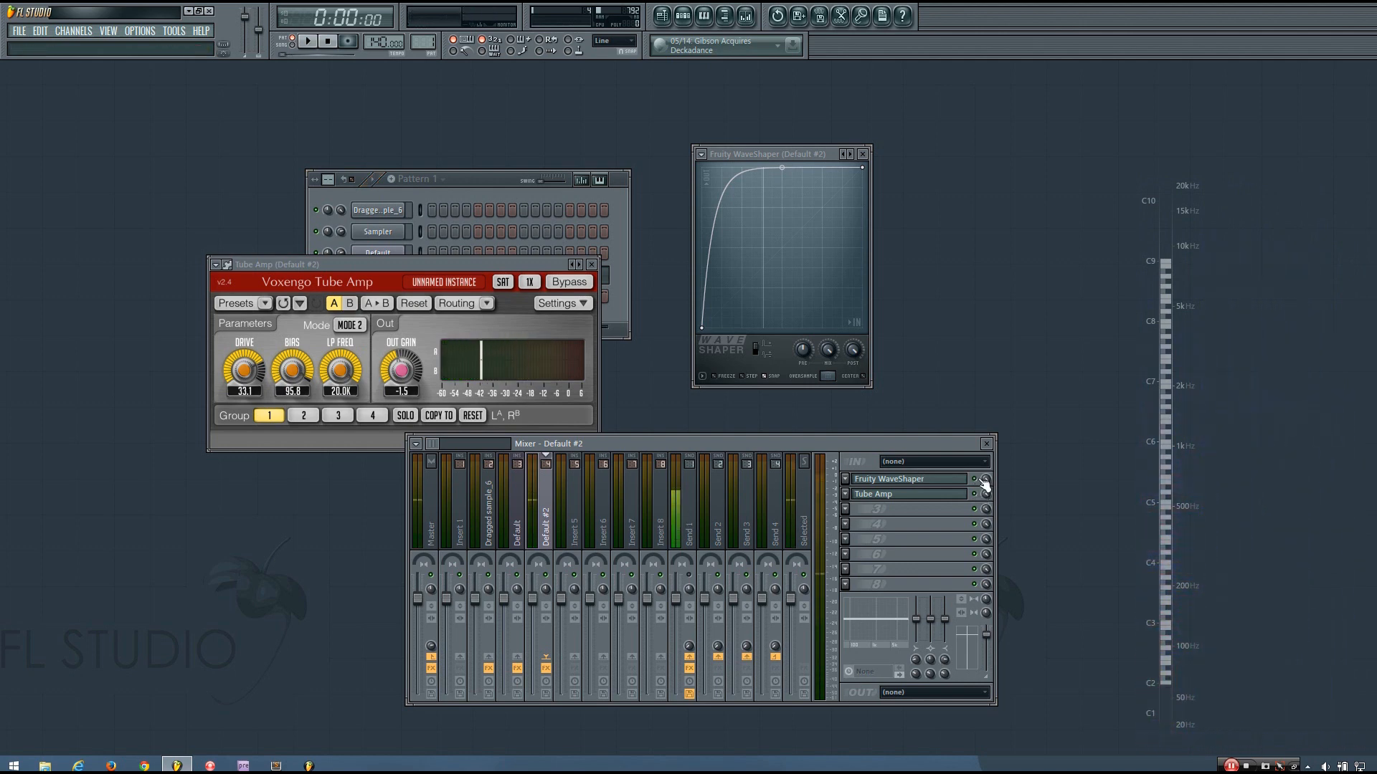
{"action": "key", "text": "space"}
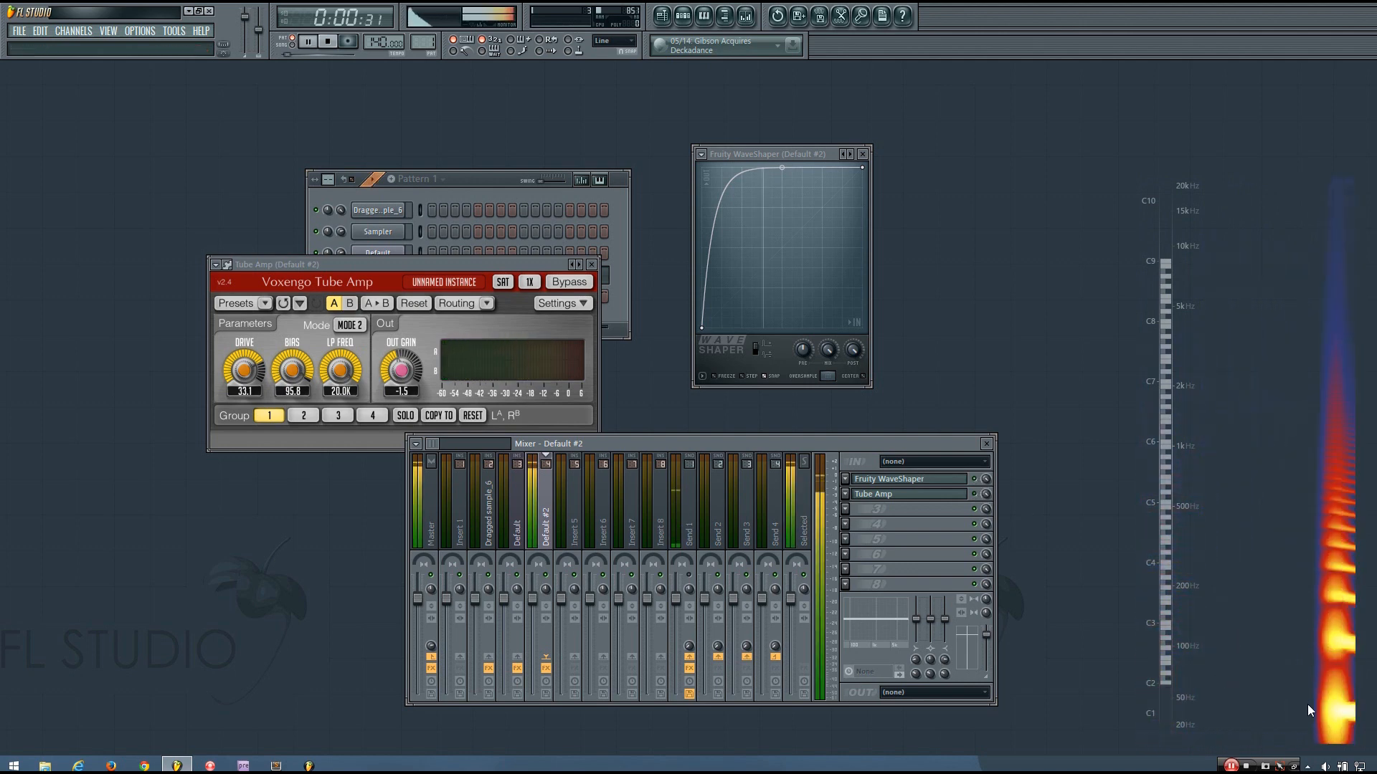
{"action": "key", "text": "space"}
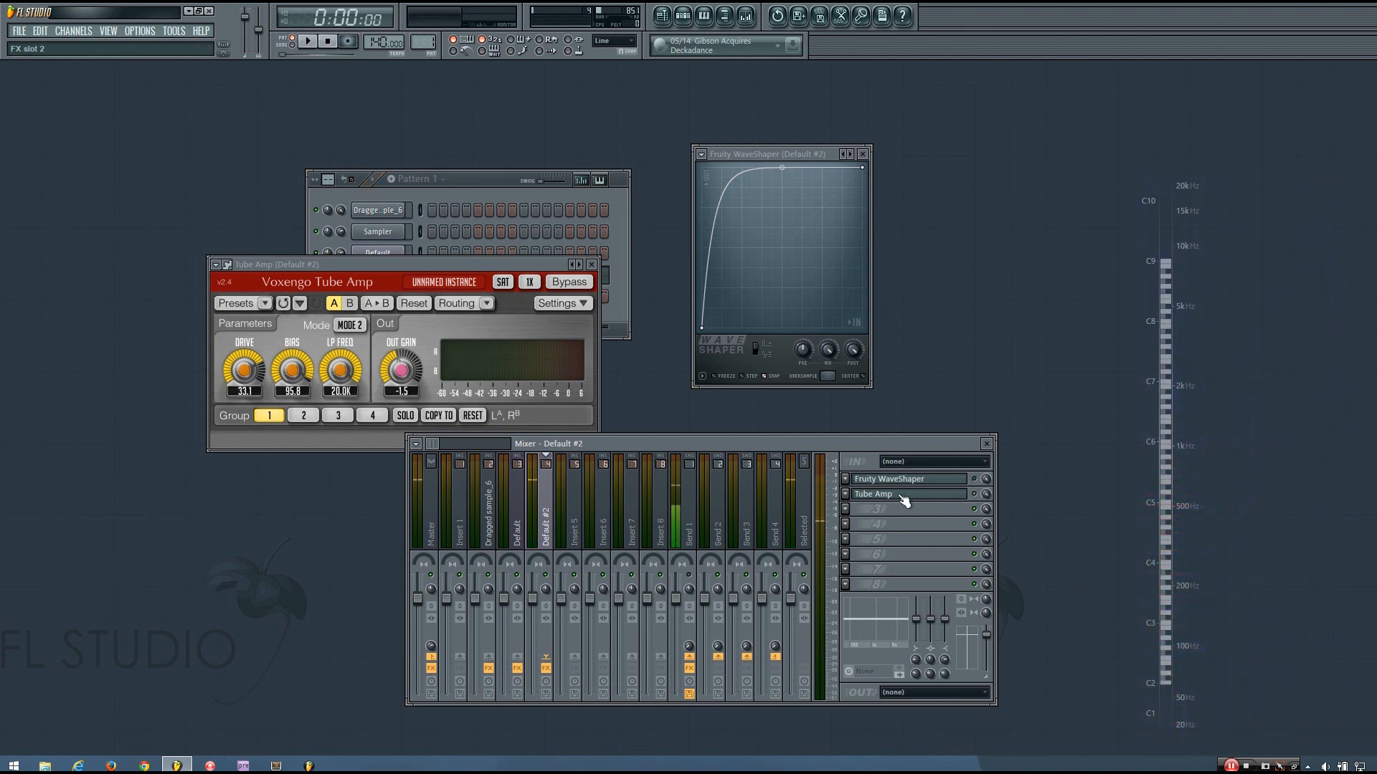
{"action": "key", "text": "space"}
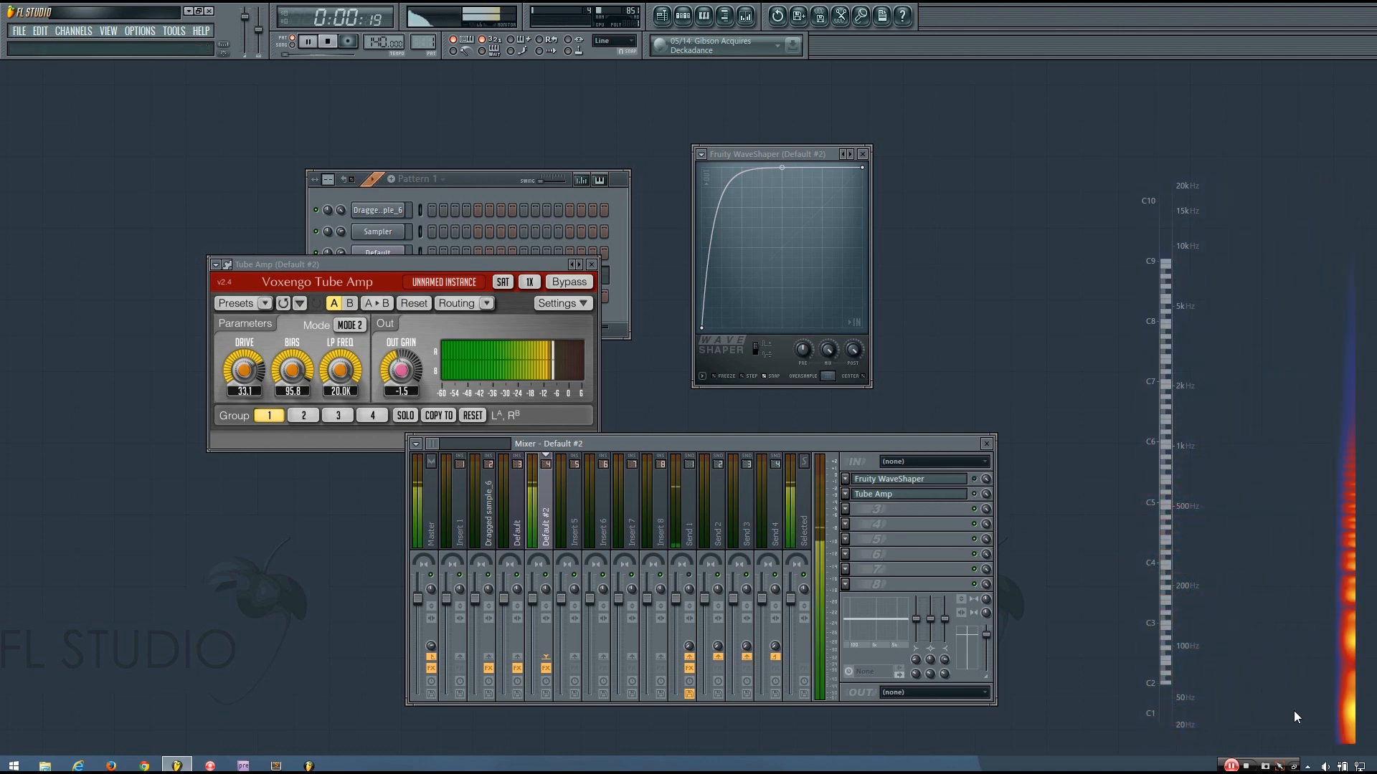
{"action": "key", "text": "space"}
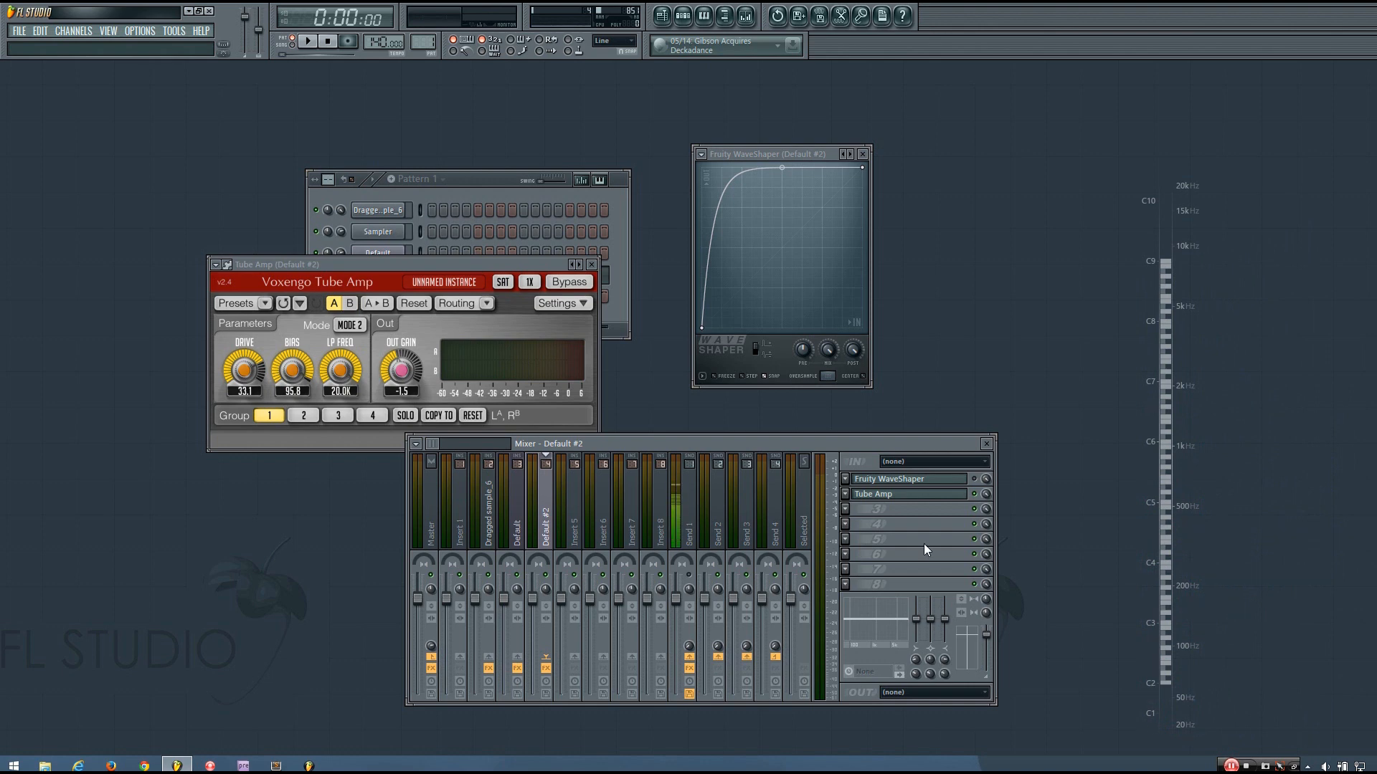
Reposition the Tube Amp window, A/B its bypass once more, and close it
{"action": "left_click_drag", "start_coordinate": [489, 262], "coordinate": [419, 249]}
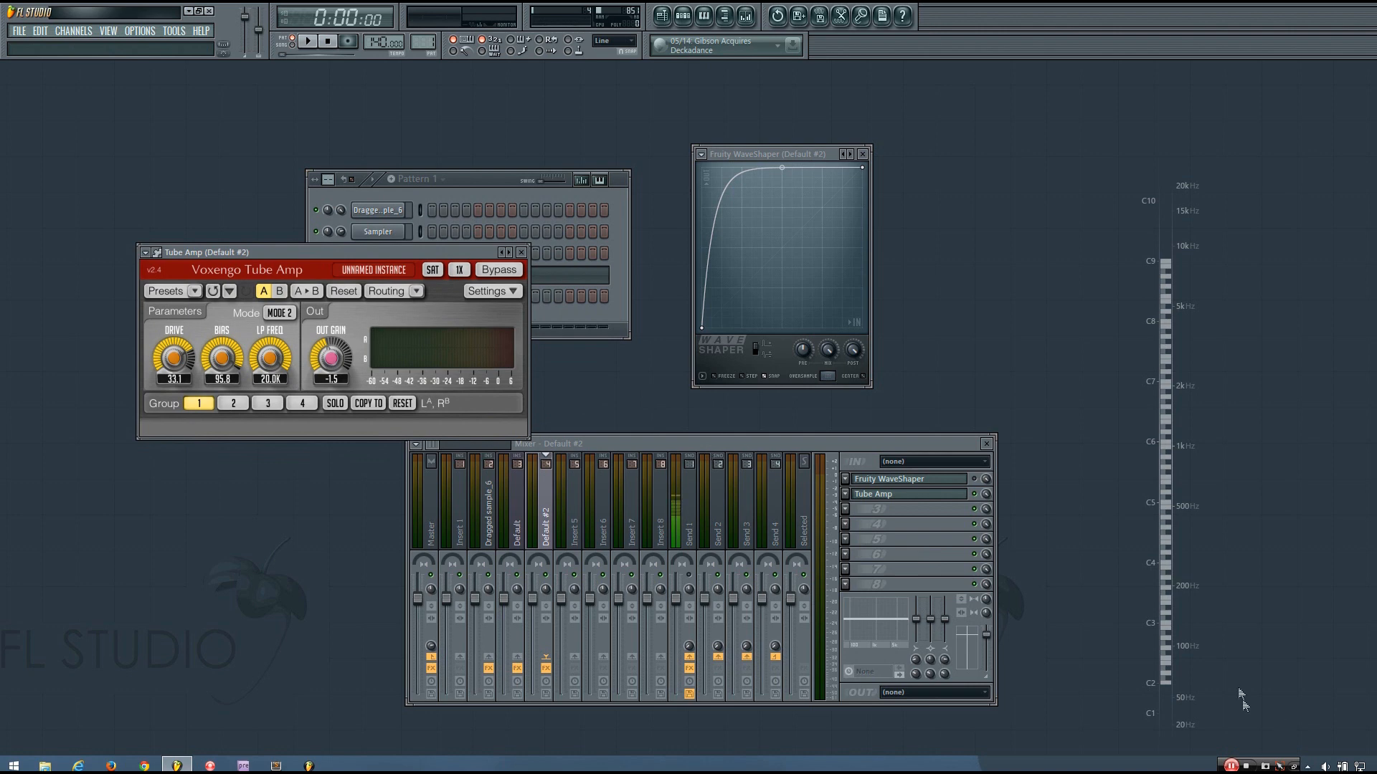
{"action": "left_click", "coordinate": [975, 494]}
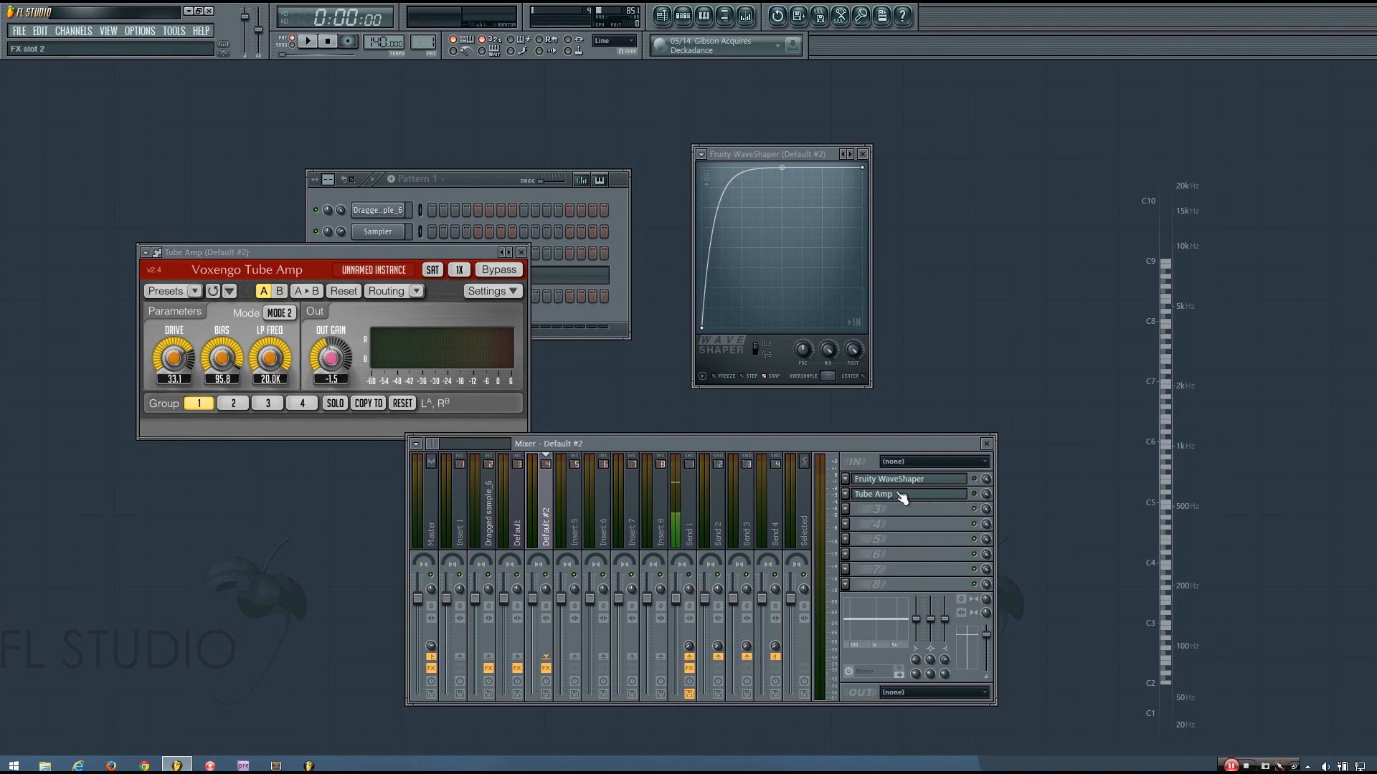
{"action": "left_click", "coordinate": [975, 479]}
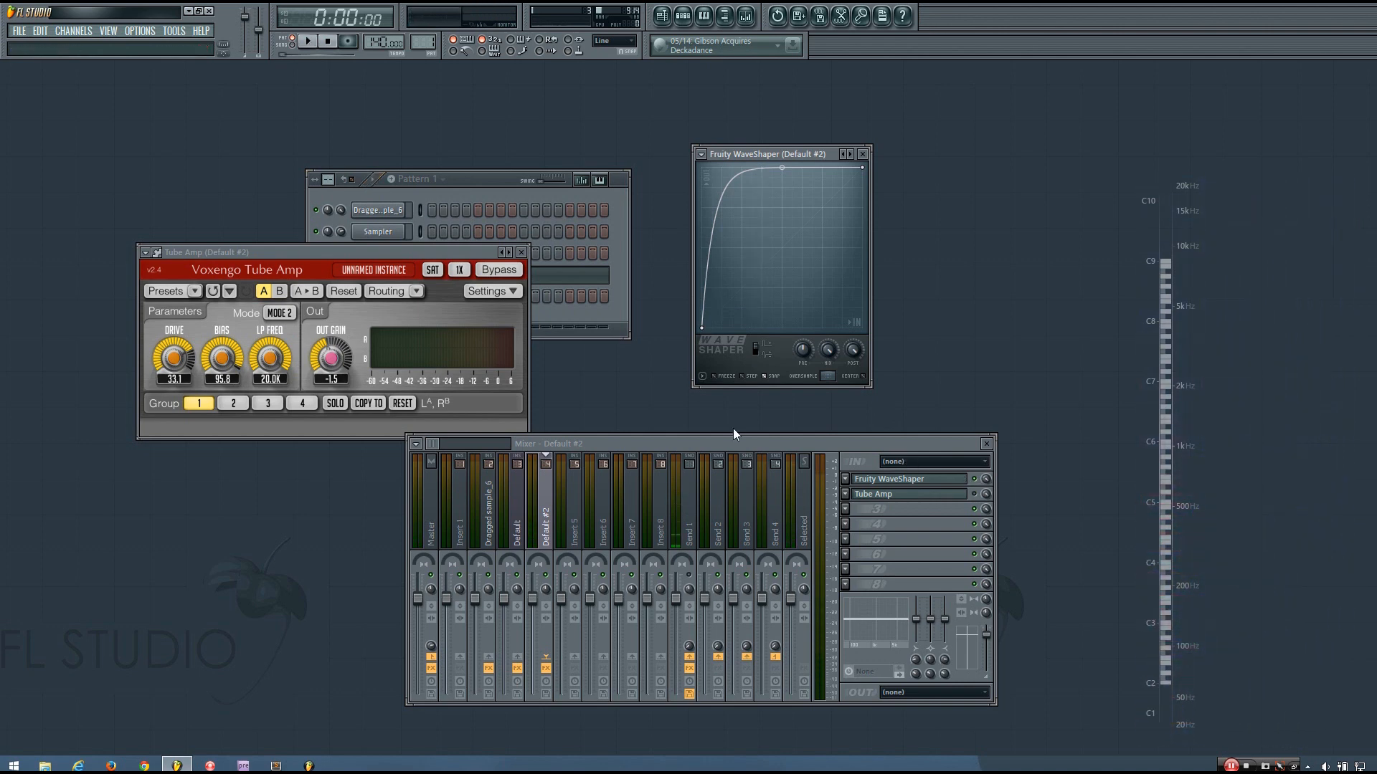
{"action": "left_click_drag", "start_coordinate": [463, 252], "coordinate": [579, 182]}
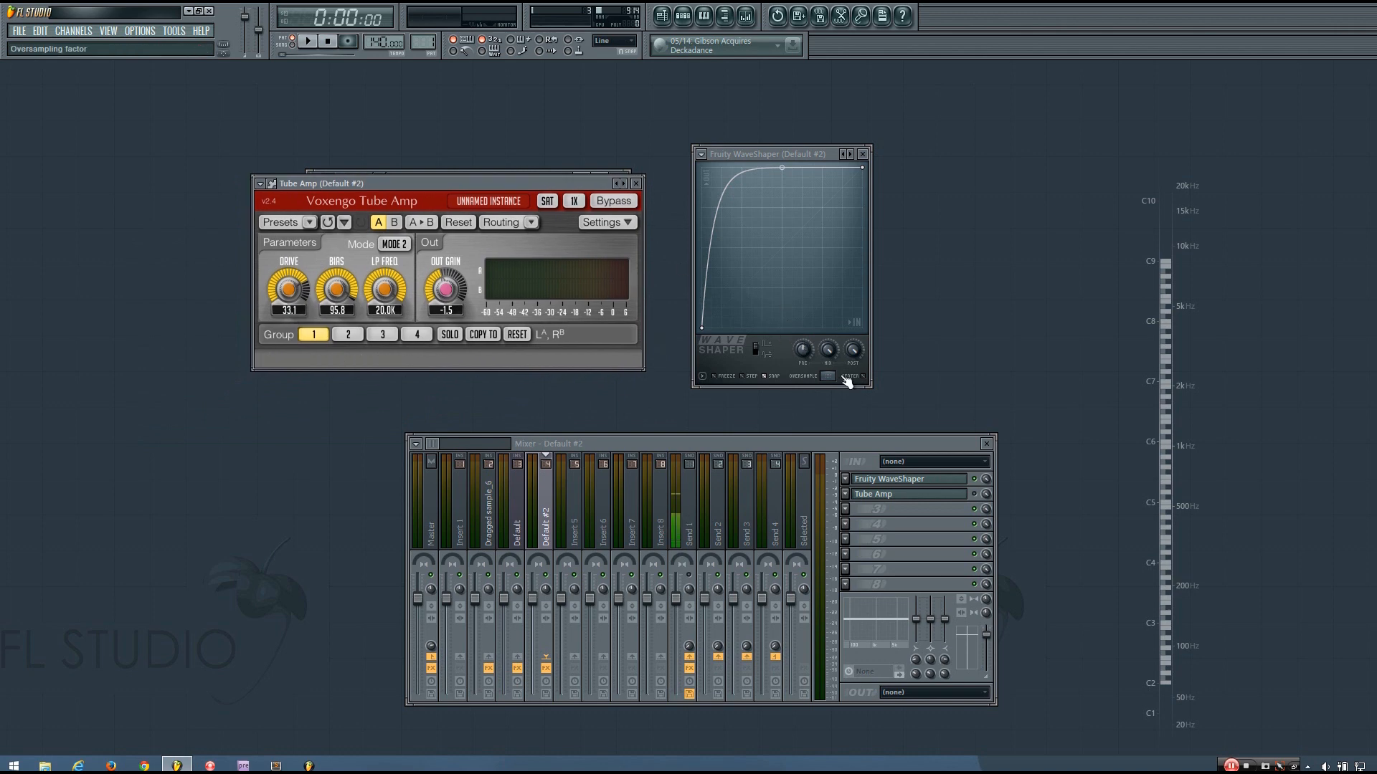
{"action": "left_click", "coordinate": [974, 480]}
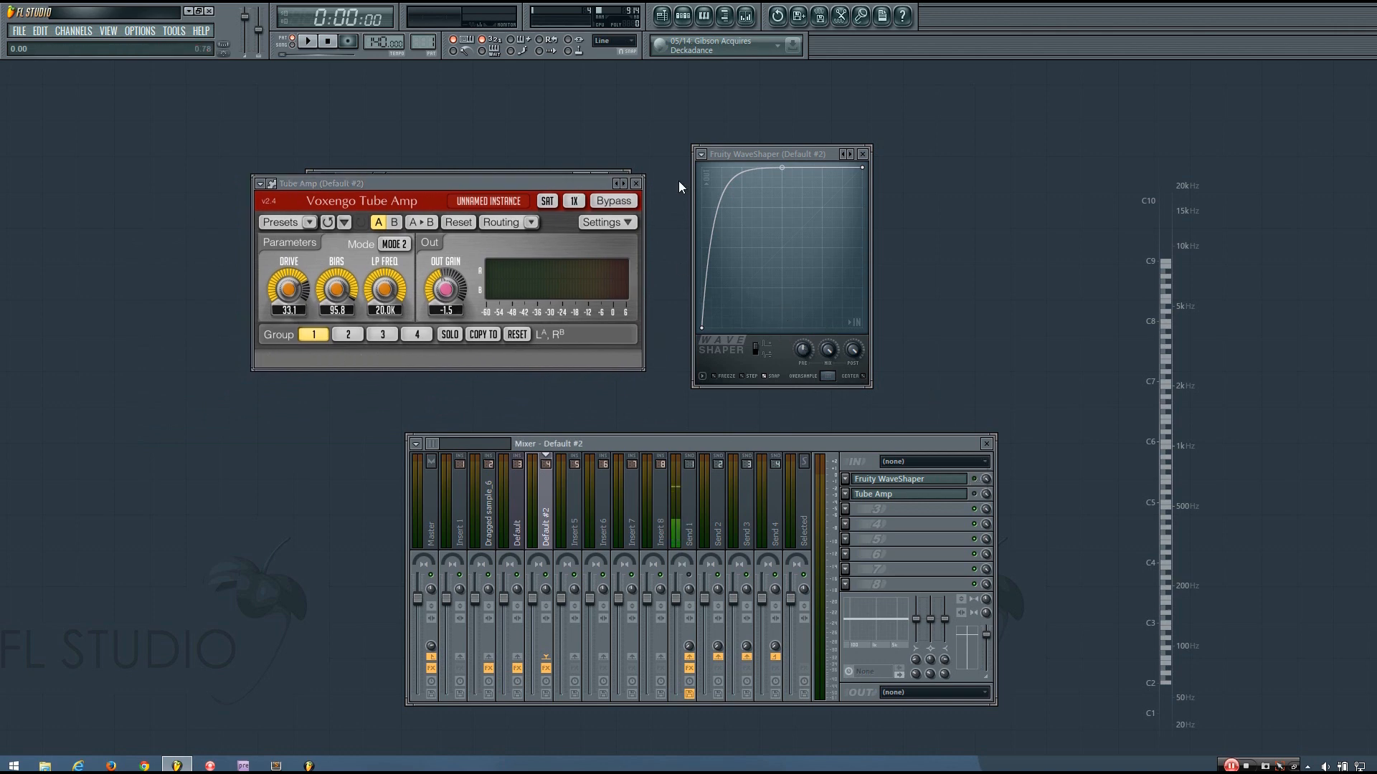
{"action": "left_click", "coordinate": [636, 183]}
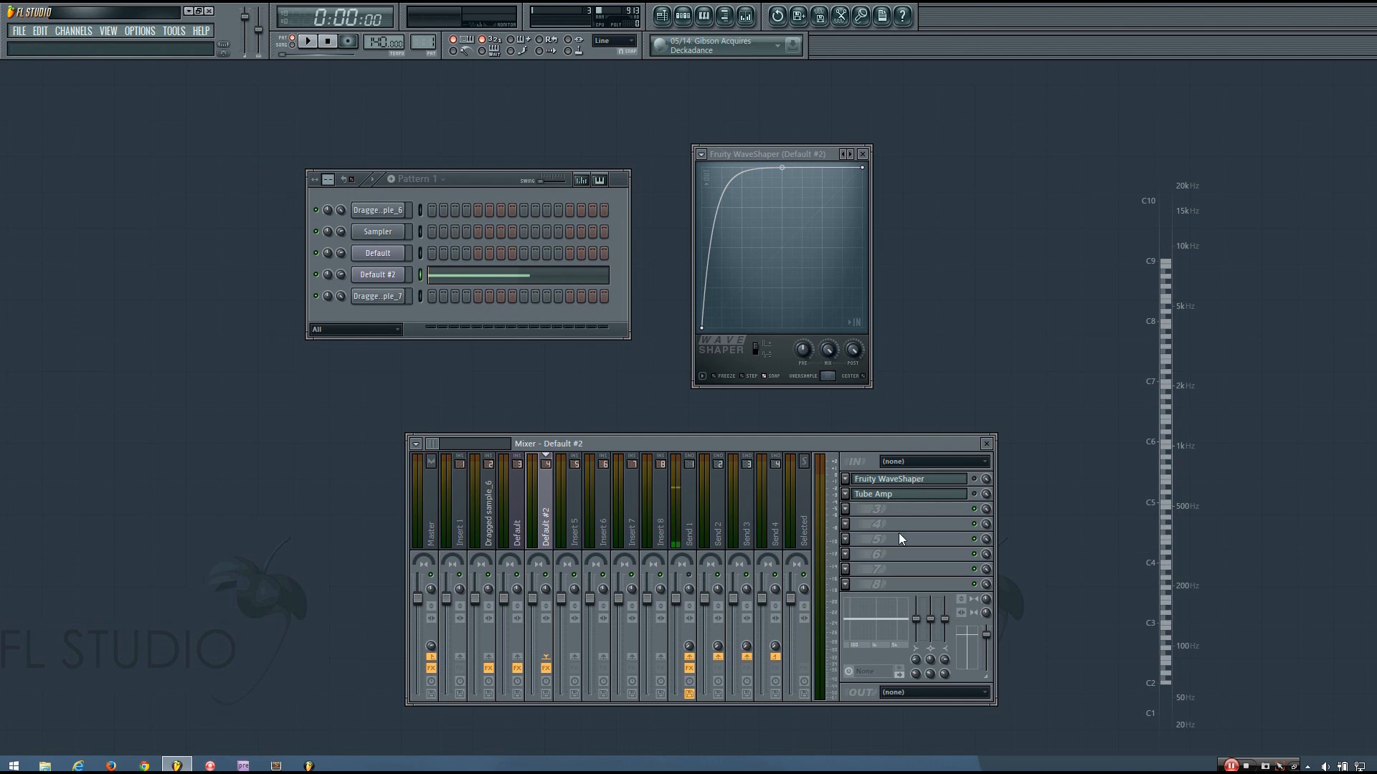
Load Fruity Fast Dist into the third effect slot and close the WaveShaper window
{"action": "left_click", "coordinate": [845, 510]}
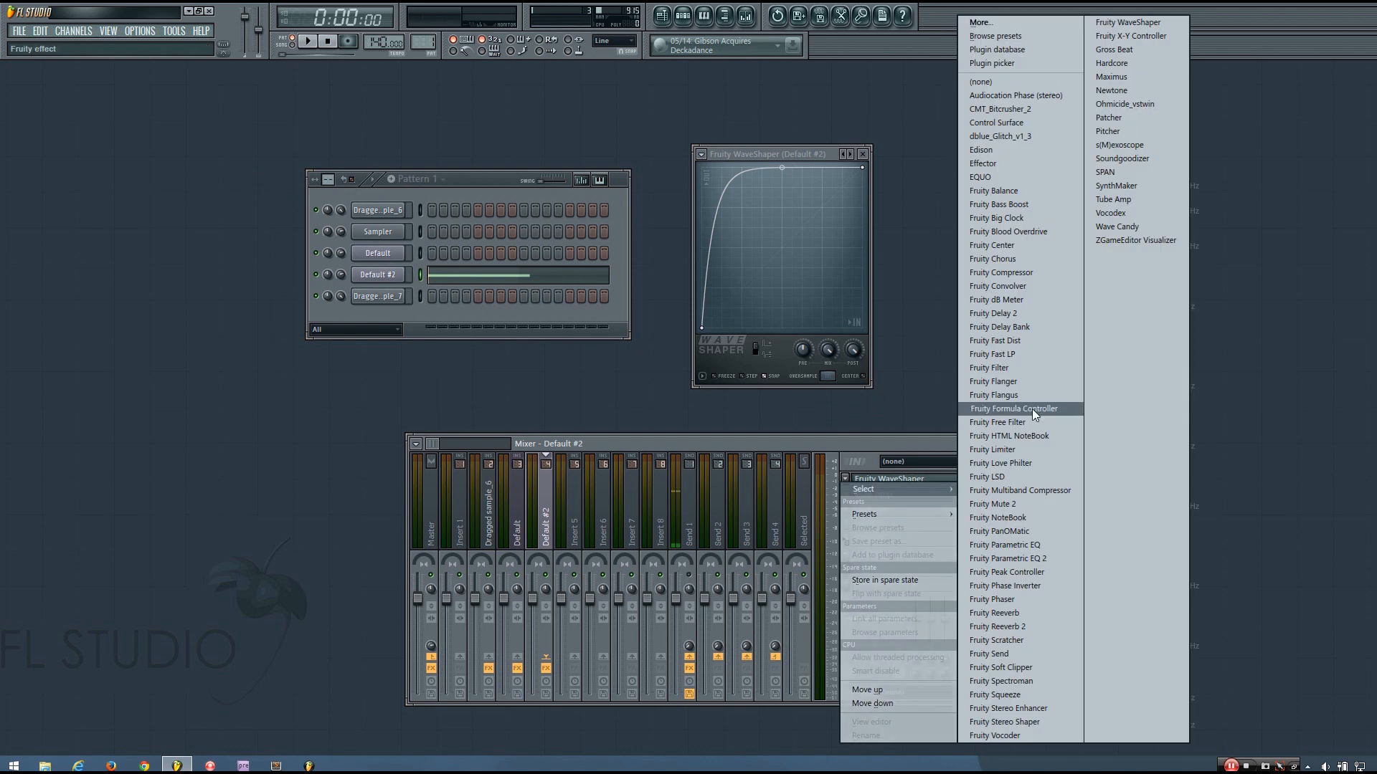
{"action": "left_click", "coordinate": [1004, 340]}
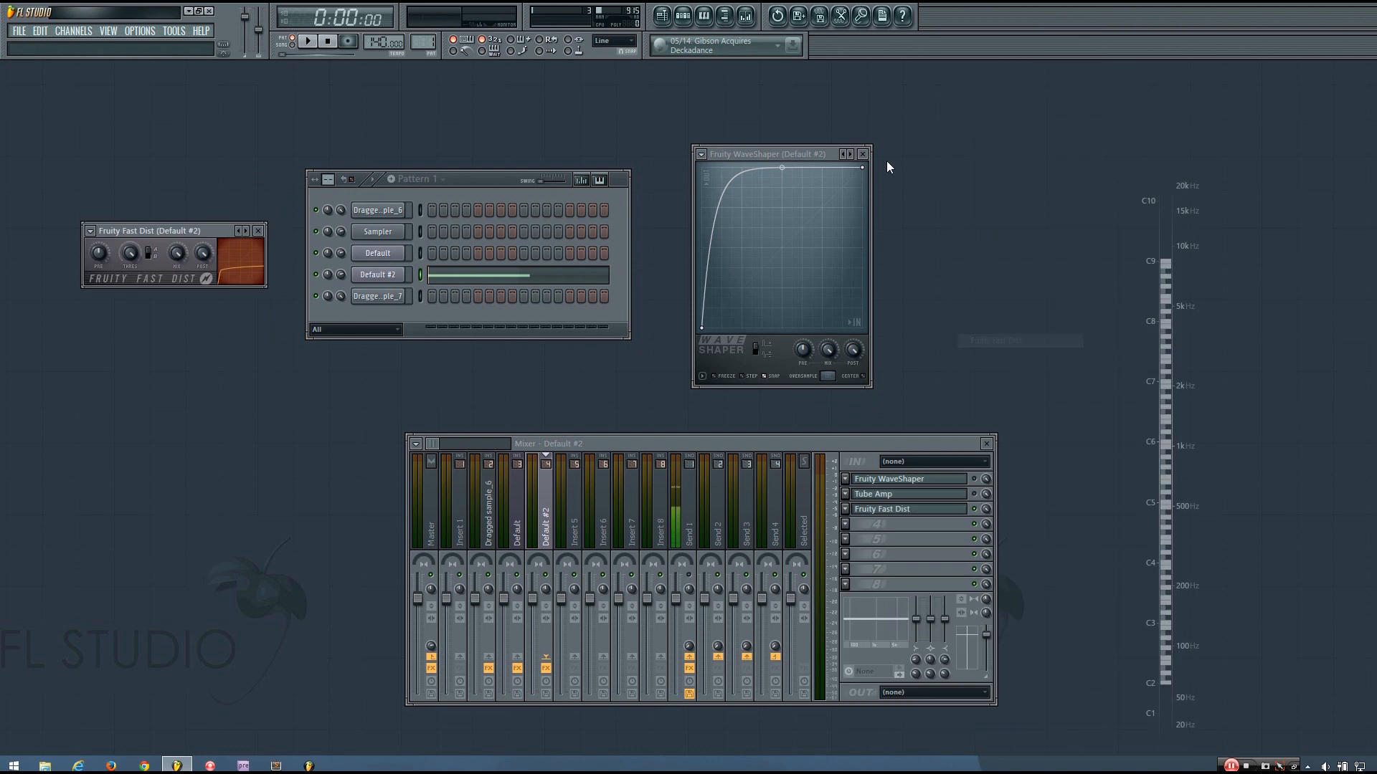
{"action": "left_click", "coordinate": [864, 155]}
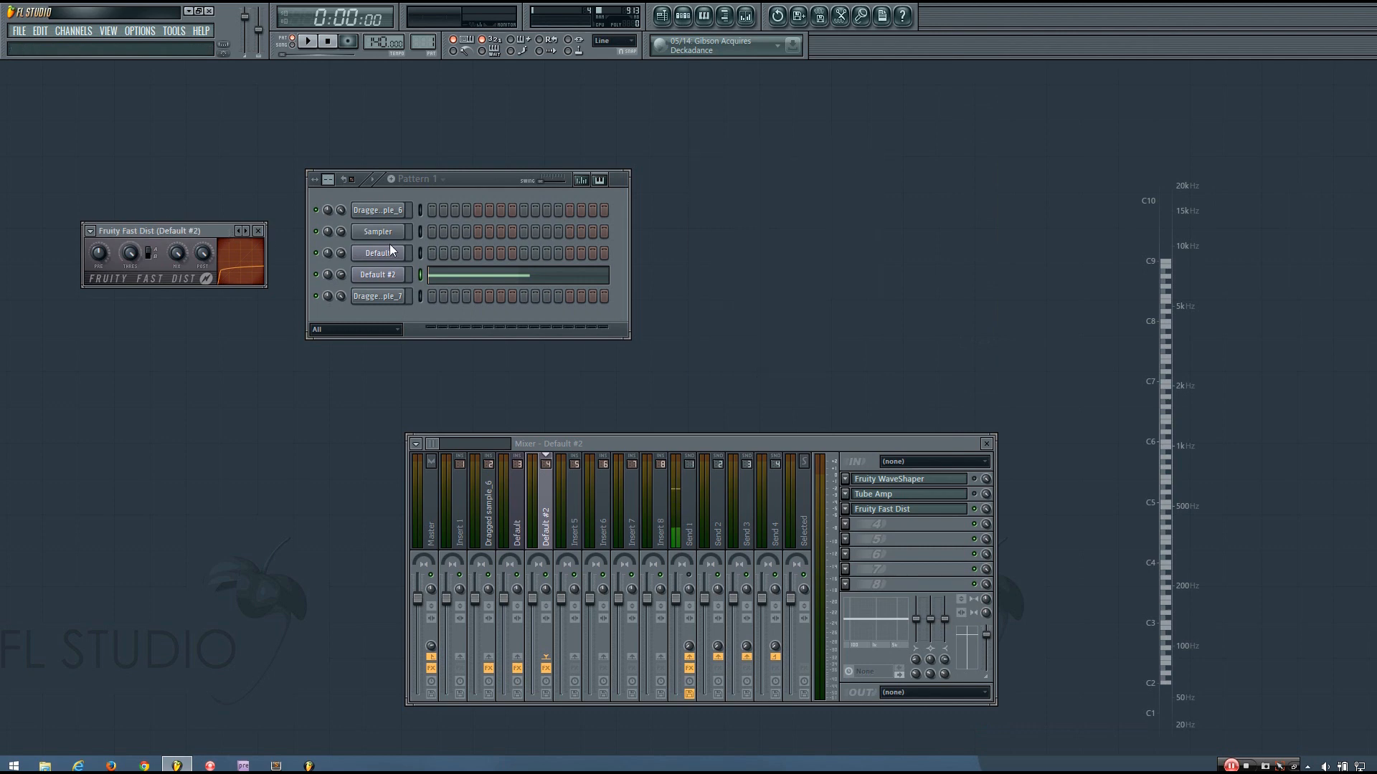
{"action": "left_click_drag", "start_coordinate": [213, 235], "coordinate": [929, 293]}
{"action": "key", "text": "space"}
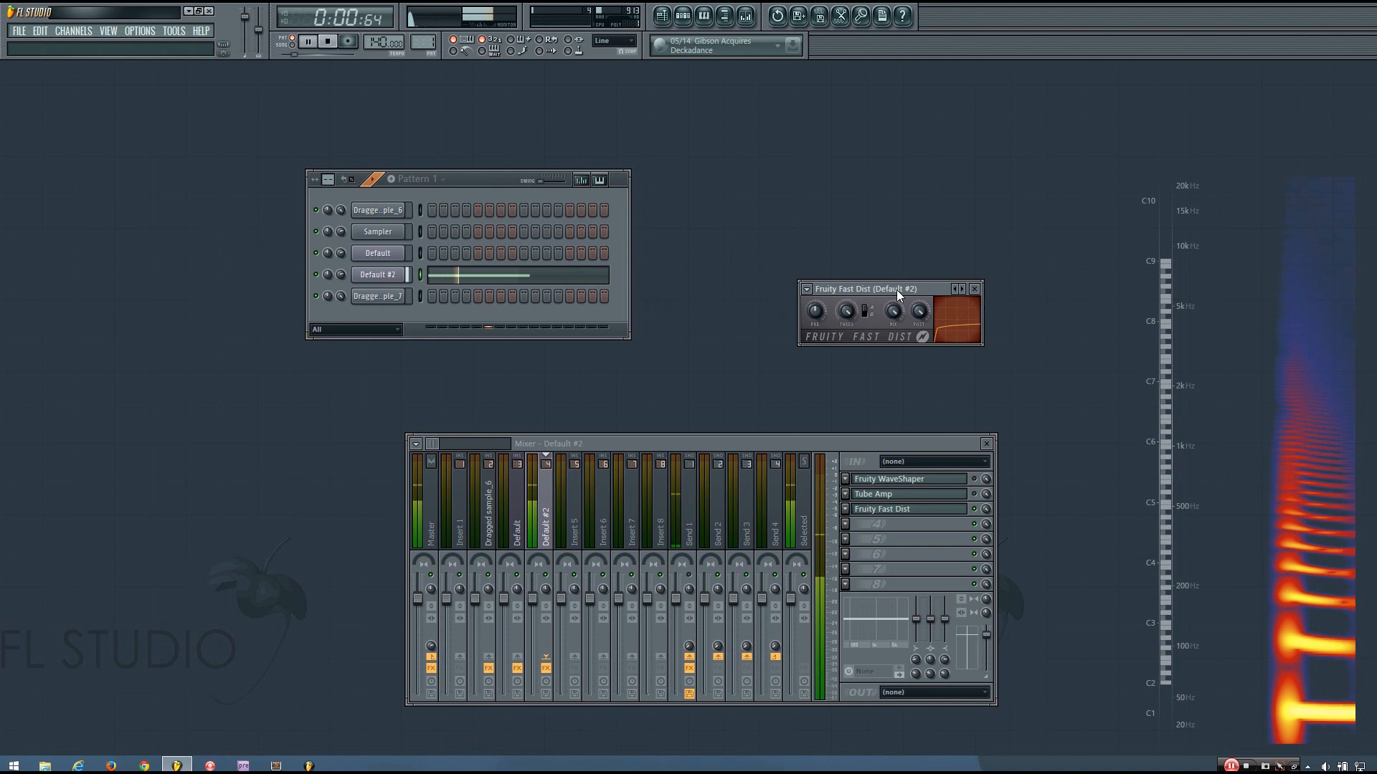
{"action": "key", "text": "space"}
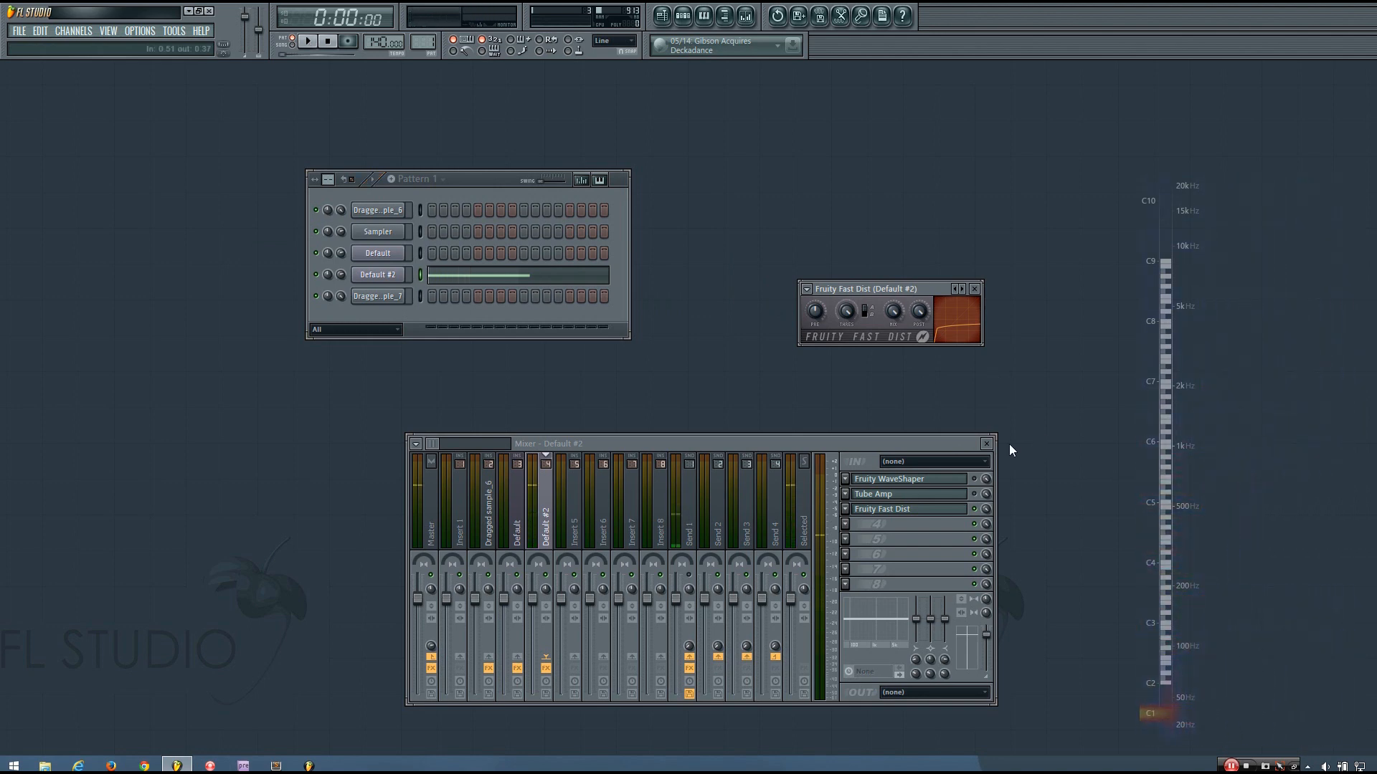
Lower the Fast Dist post gain and try a different distortion type while auditioning
{"action": "left_click_drag", "start_coordinate": [888, 289], "coordinate": [868, 279]}
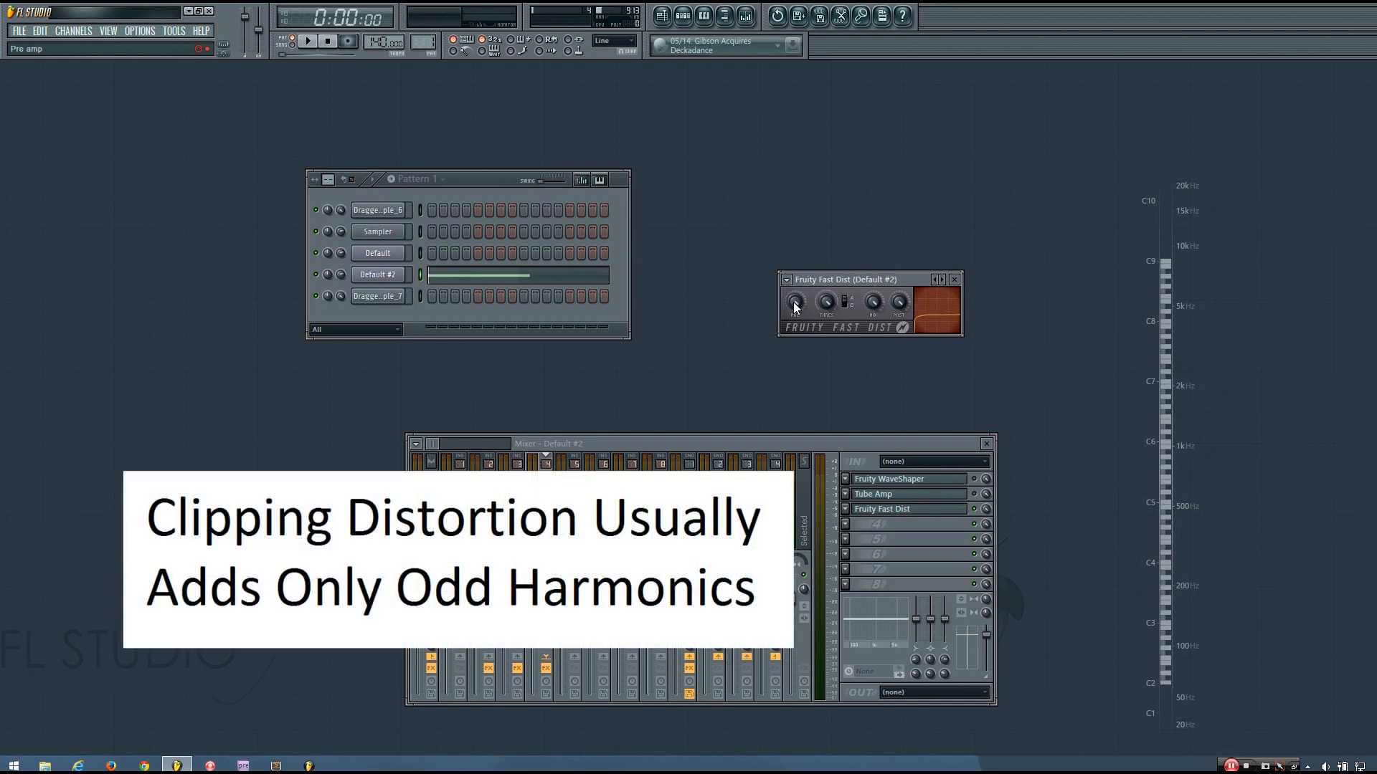
{"action": "left_click_drag", "start_coordinate": [894, 305], "coordinate": [895, 337]}
{"action": "key", "text": "space"}
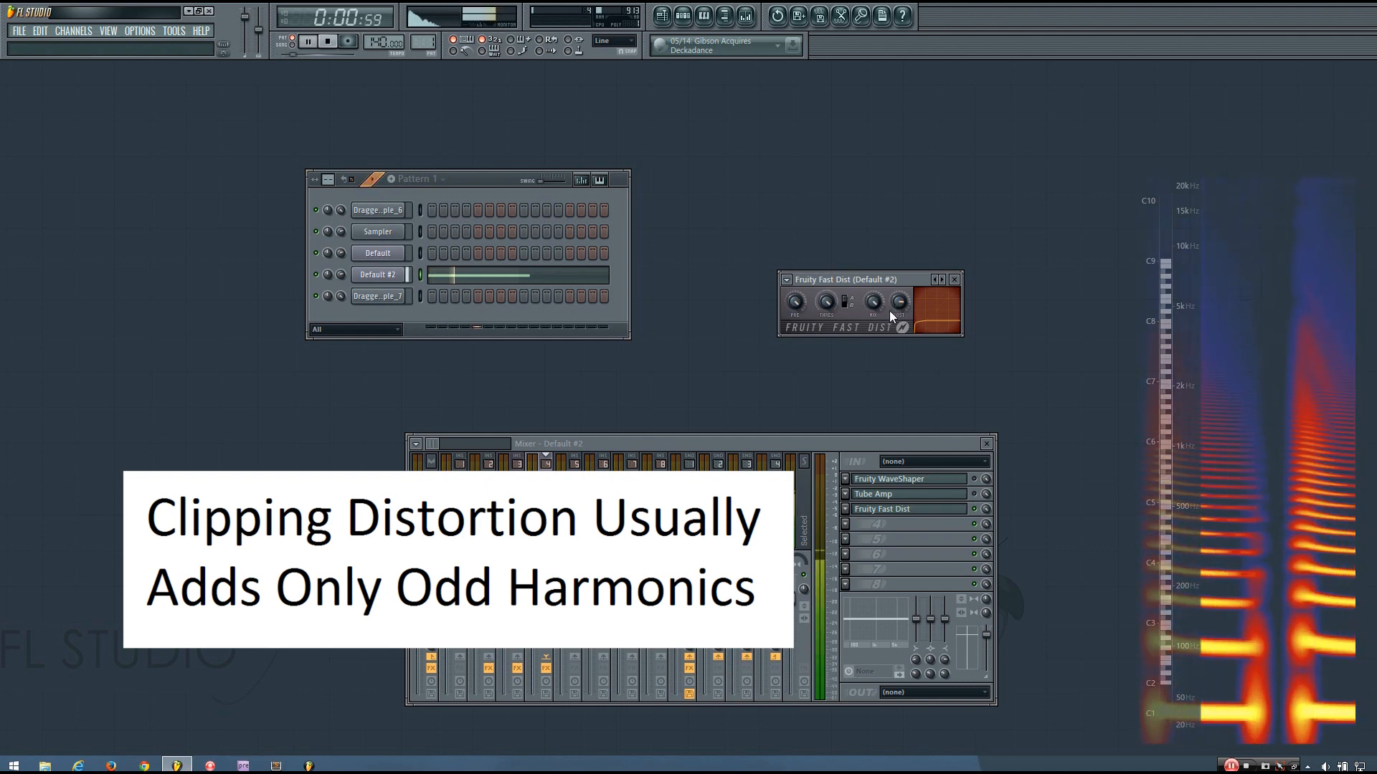
{"action": "key", "text": "space"}
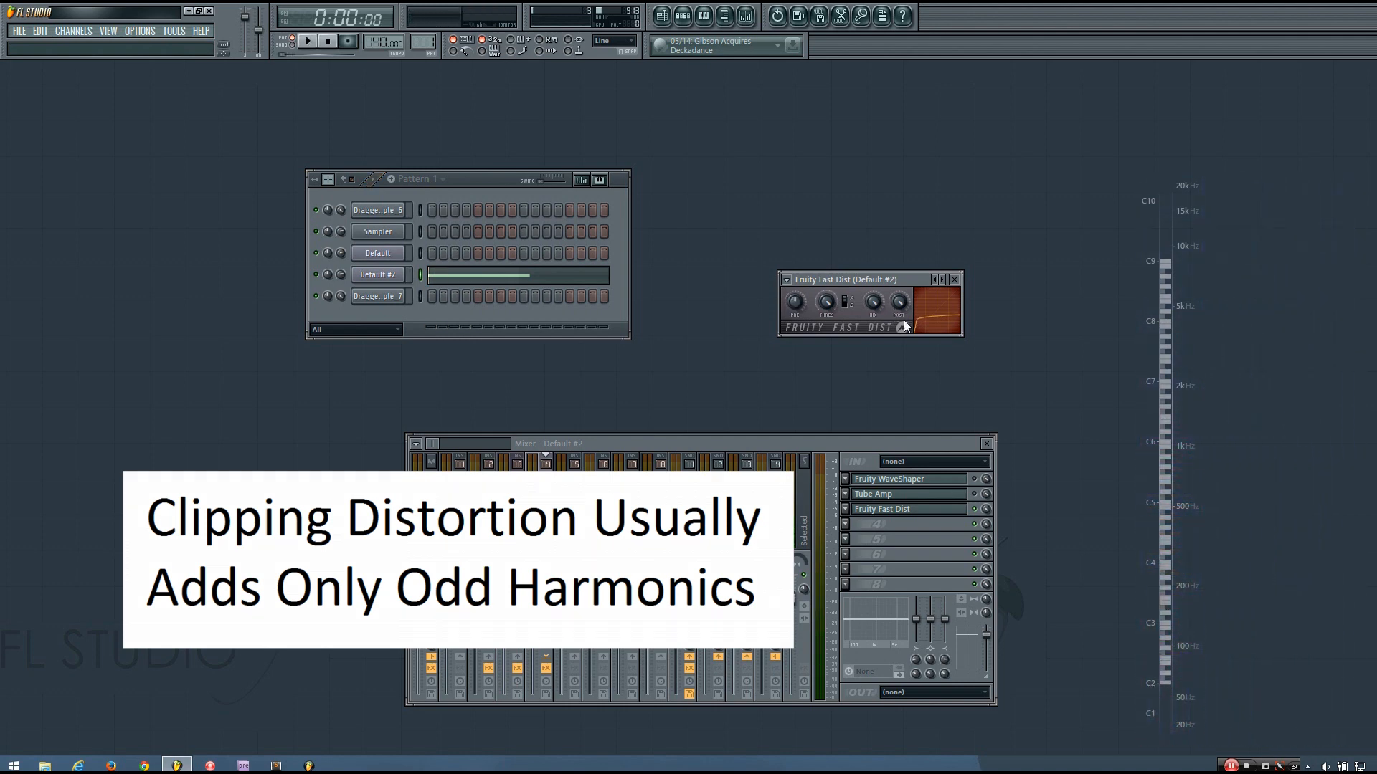
{"action": "left_click", "coordinate": [849, 304]}
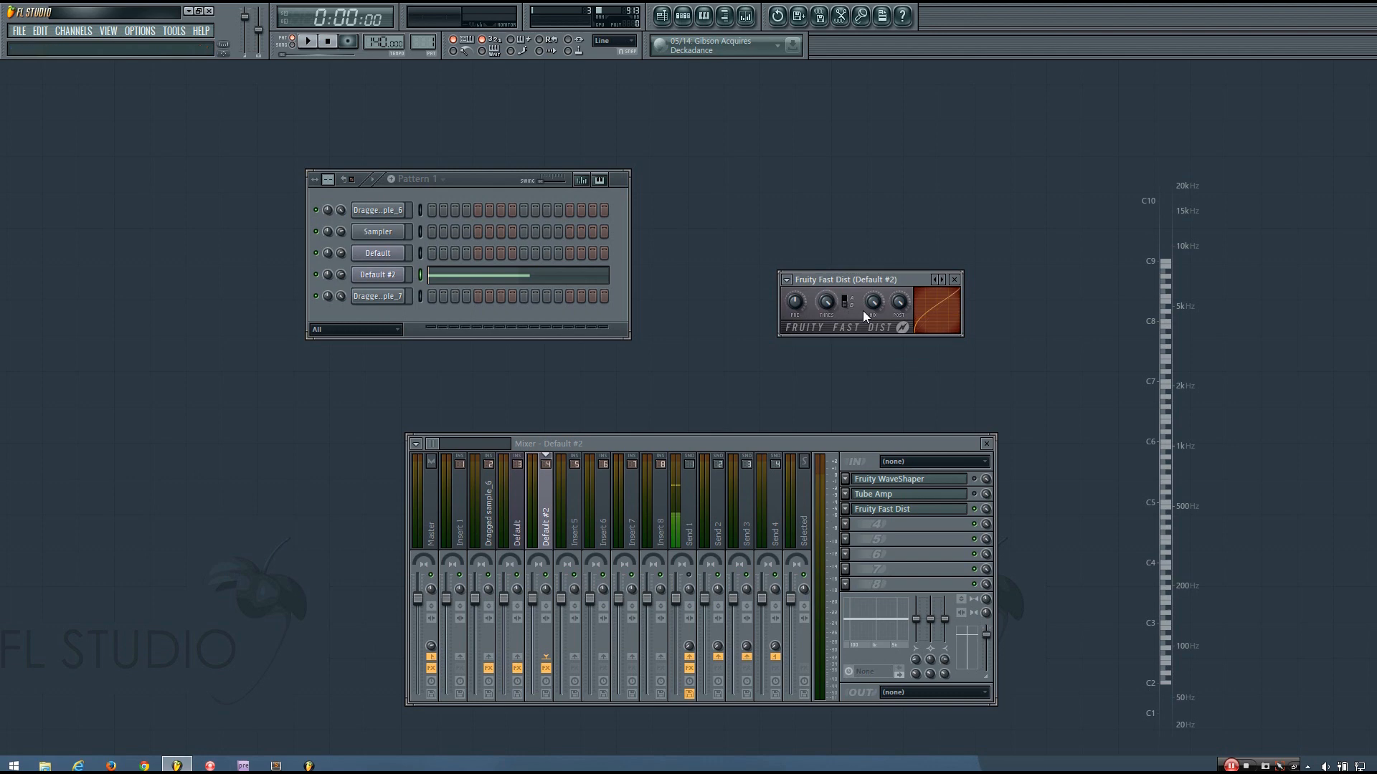
{"action": "left_click_drag", "start_coordinate": [878, 278], "coordinate": [816, 243]}
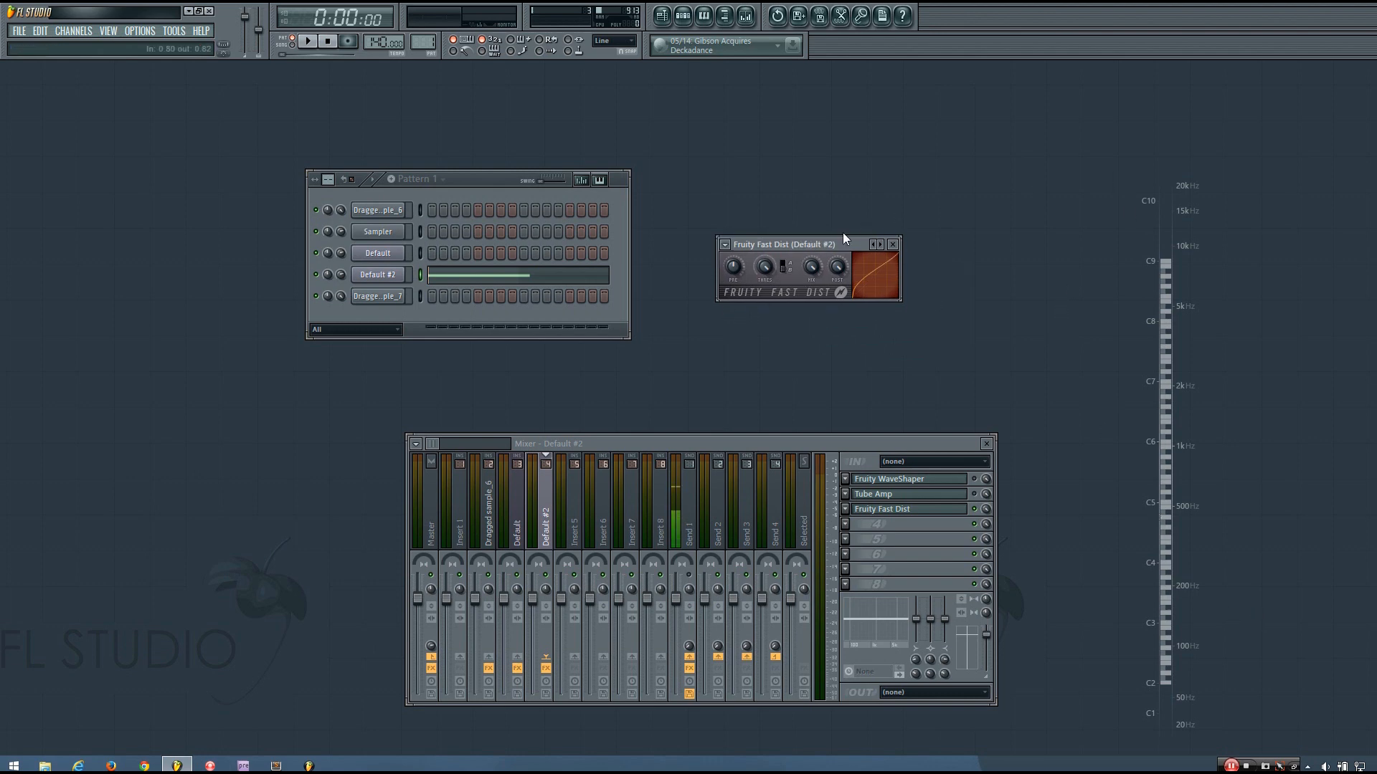
{"action": "left_click_drag", "start_coordinate": [841, 238], "coordinate": [856, 232]}
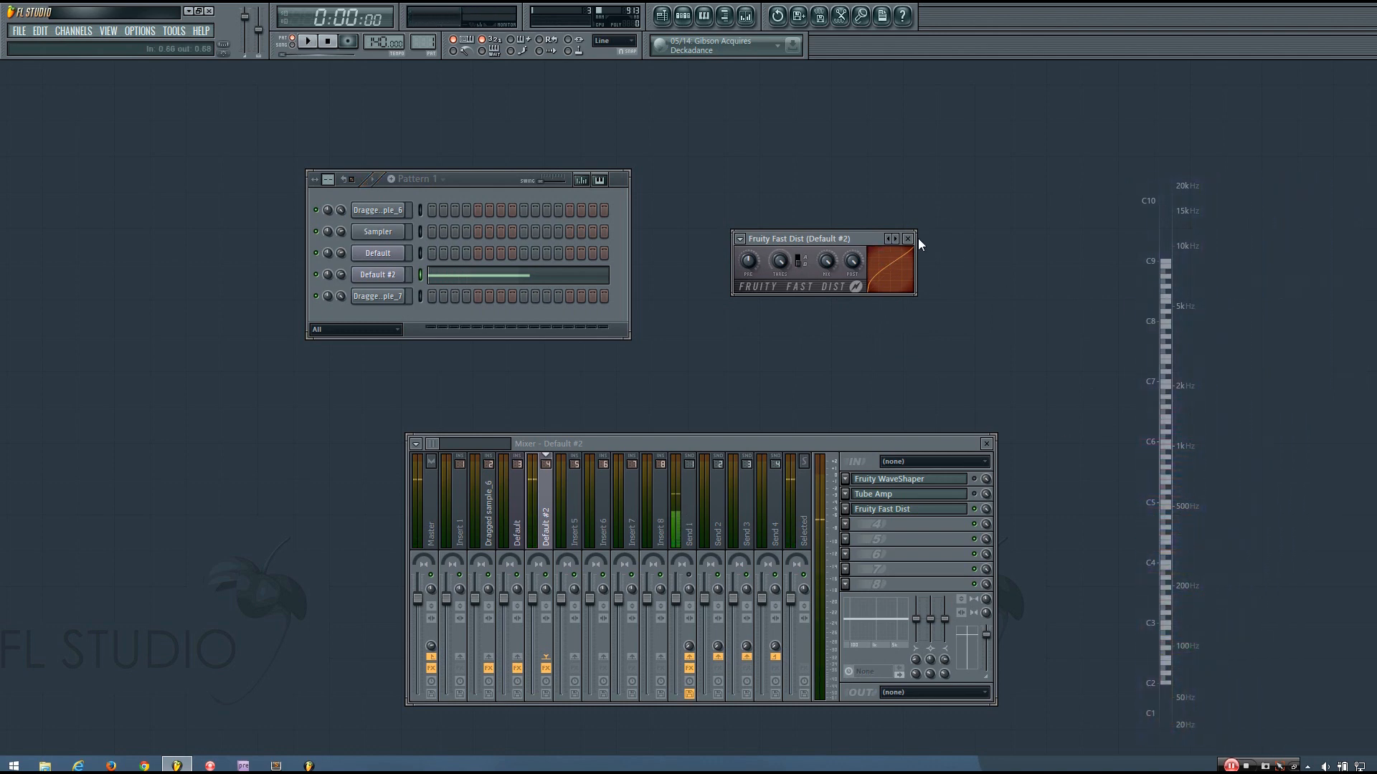
{"action": "left_click_drag", "start_coordinate": [847, 237], "coordinate": [876, 223]}
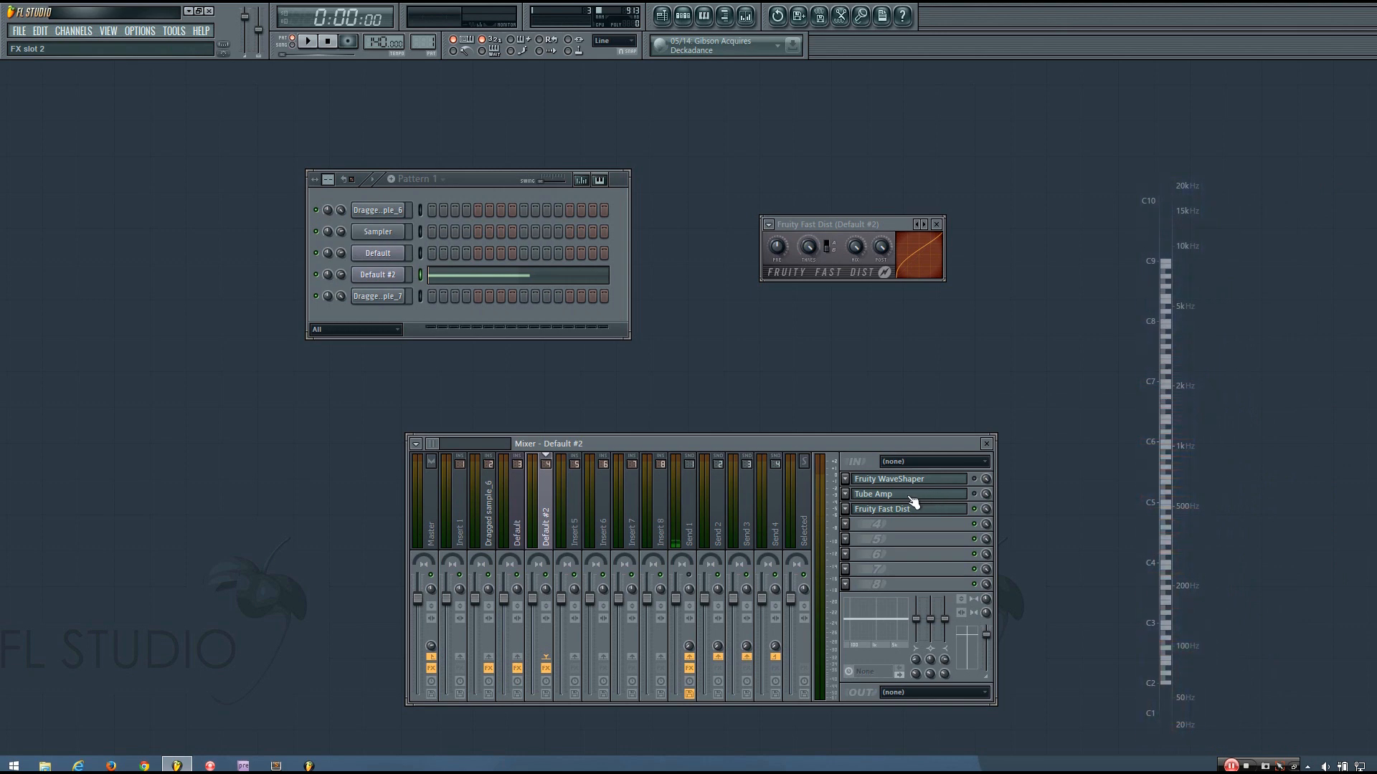
{"action": "left_click", "coordinate": [829, 248]}
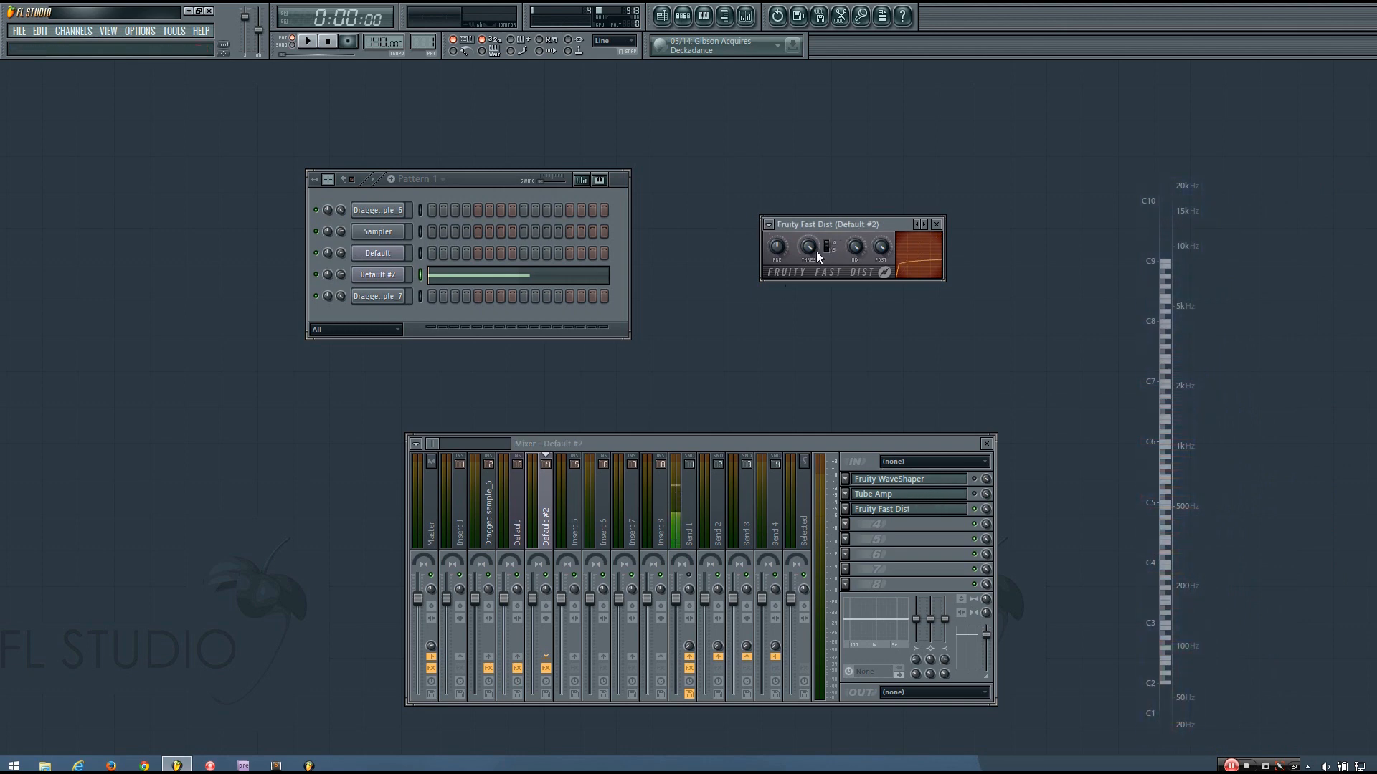
Raise the Fast Dist pre-amp amount and flip the distortion type again, comparing by playback
{"action": "left_click_drag", "start_coordinate": [782, 249], "coordinate": [782, 214]}
{"action": "key", "text": "space"}
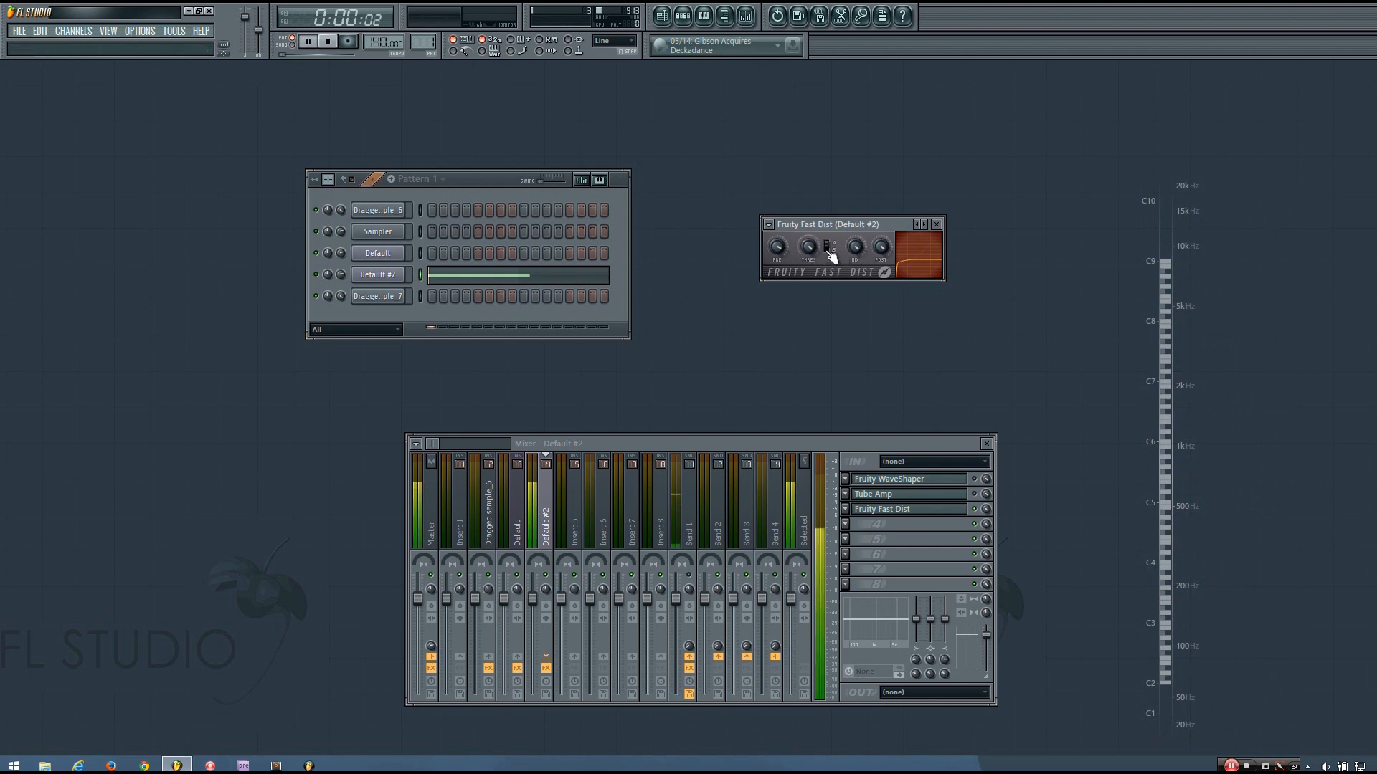
{"action": "key", "text": "space"}
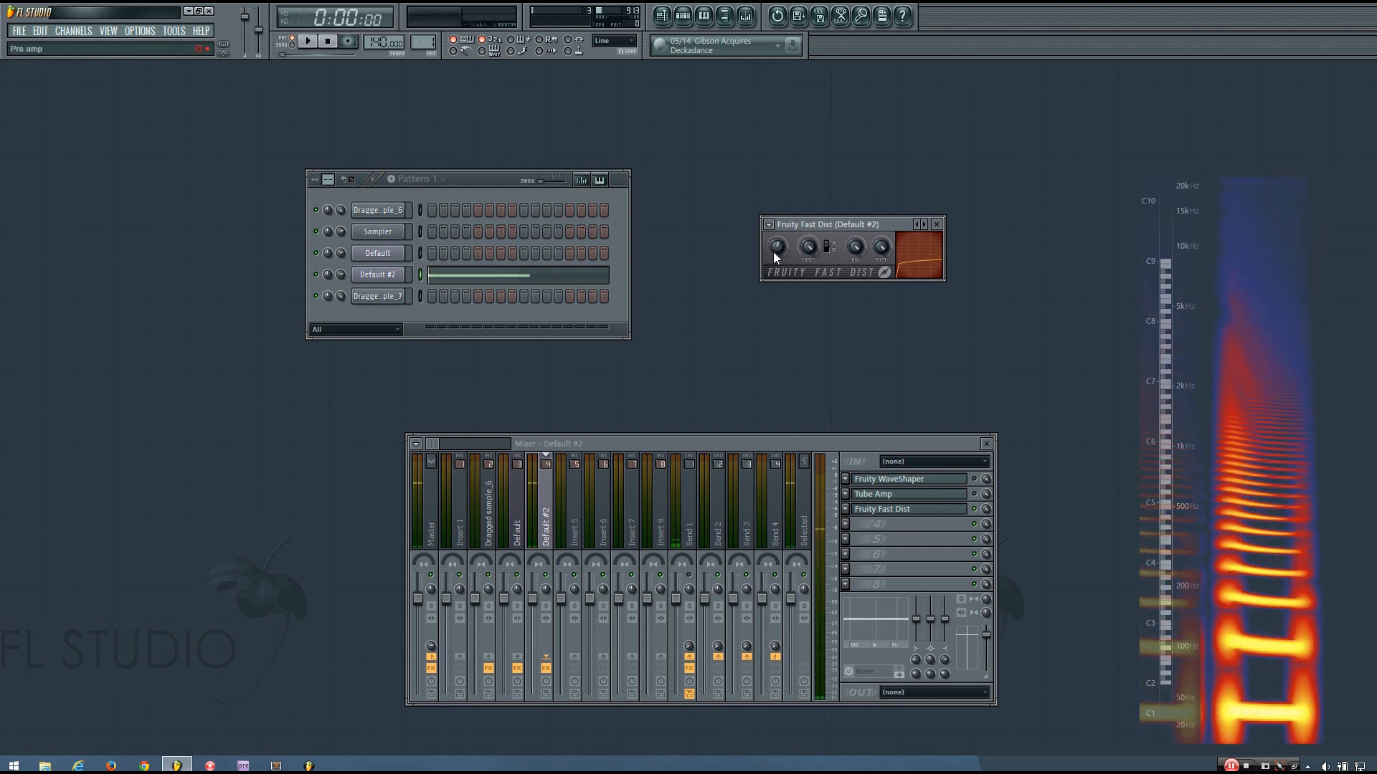
{"action": "left_click", "coordinate": [829, 247]}
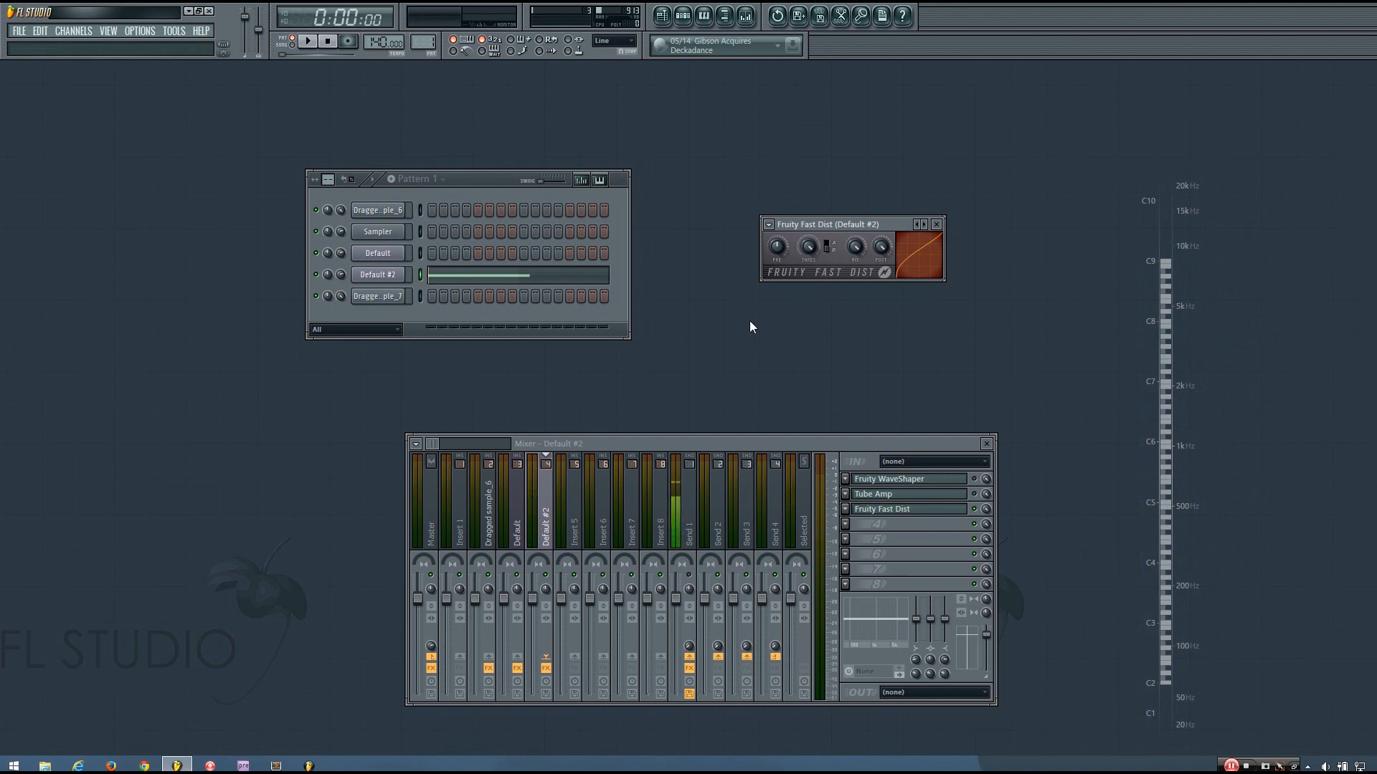
{"action": "key", "text": "space"}
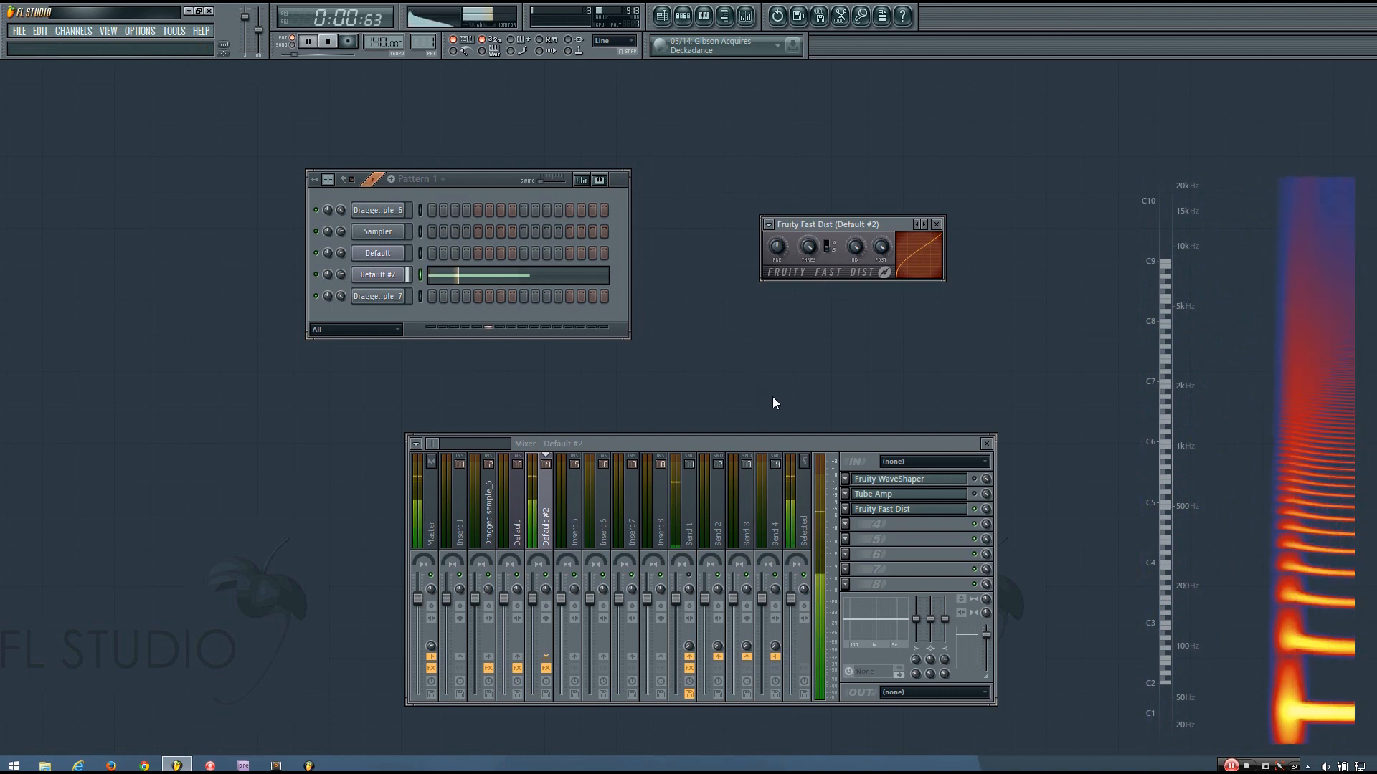
{"action": "key", "text": "space"}
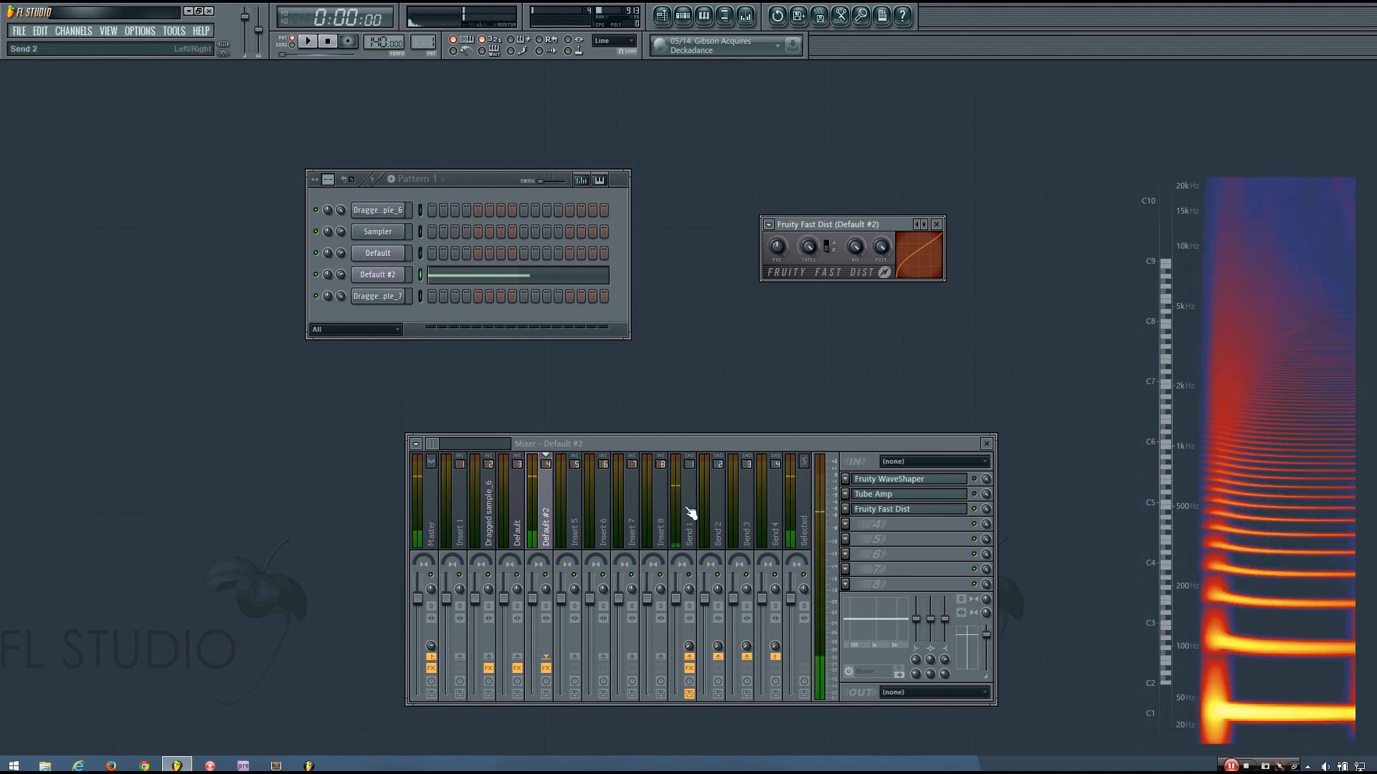
{"action": "left_click", "coordinate": [846, 527]}
Load Fruity Parametric EQ 2 into the fourth slot and slightly adjust the Fast Dist pre-amp
{"action": "left_click", "coordinate": [1037, 554]}
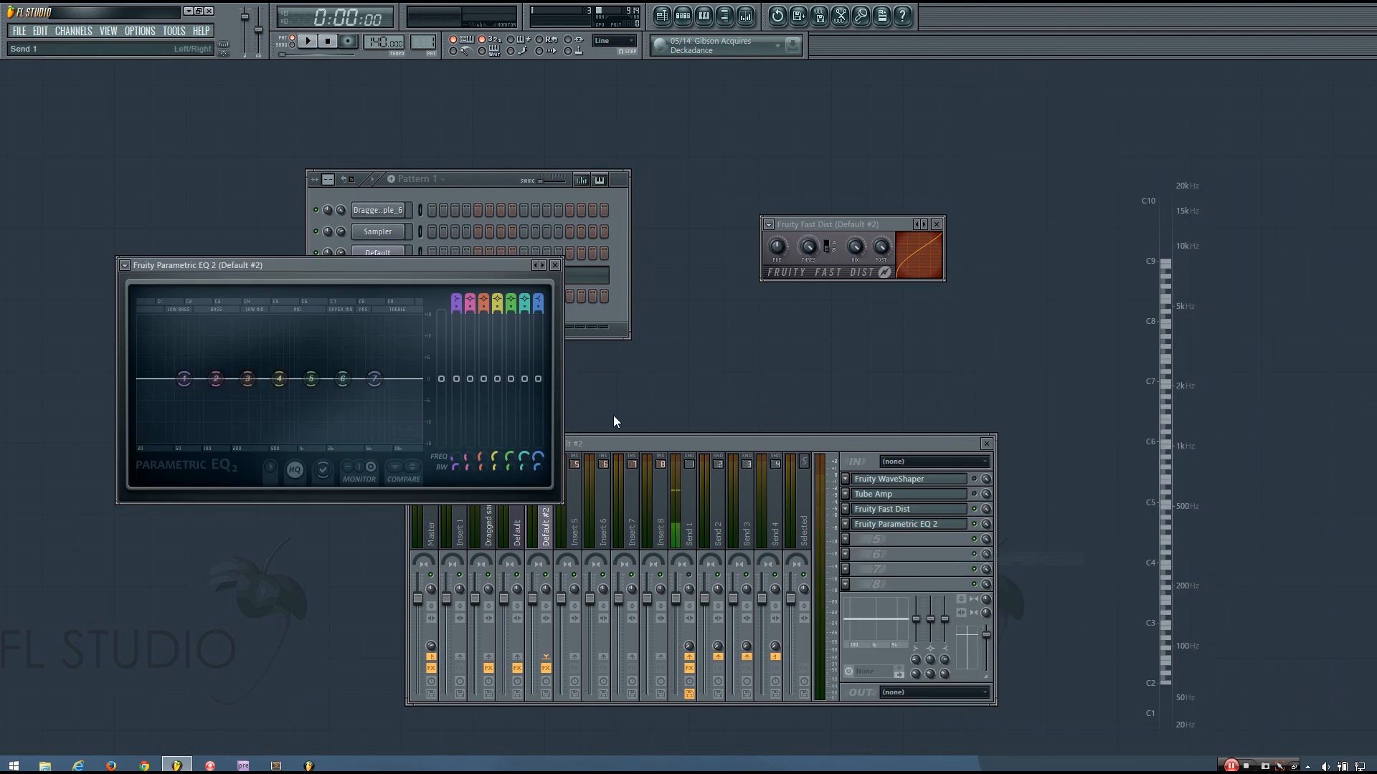
{"action": "scroll", "coordinate": [539, 300], "scroll_direction": "down", "scroll_amount": 6}
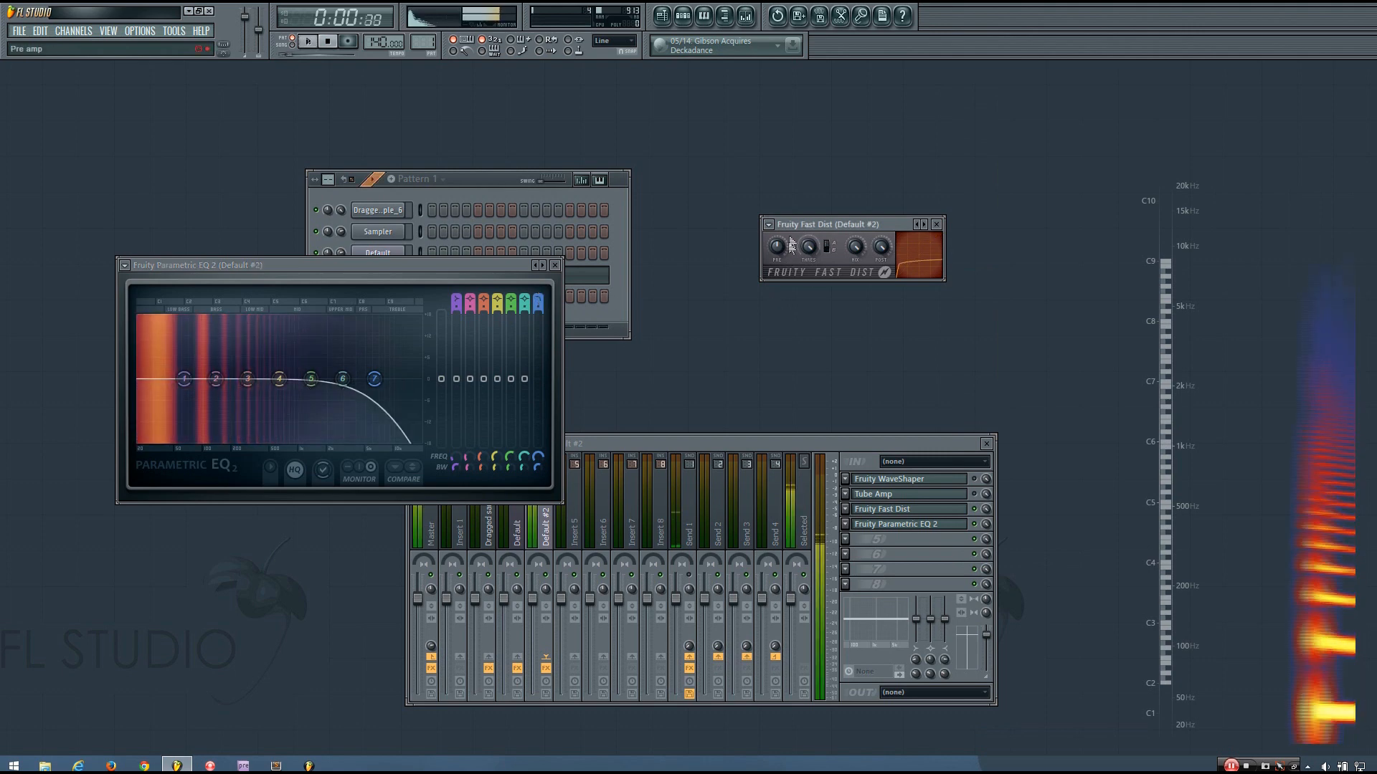
{"action": "left_click_drag", "start_coordinate": [785, 248], "coordinate": [786, 235]}
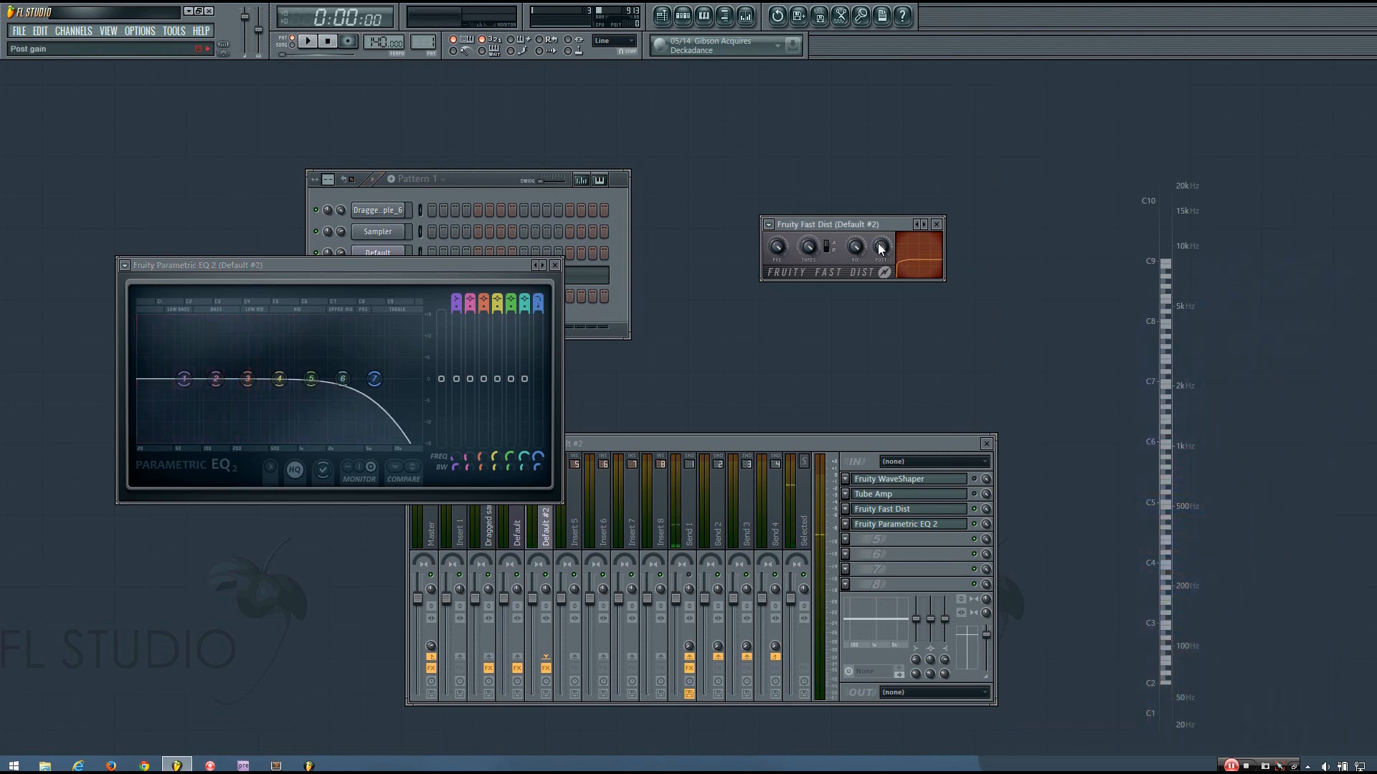
{"action": "key", "text": "space"}
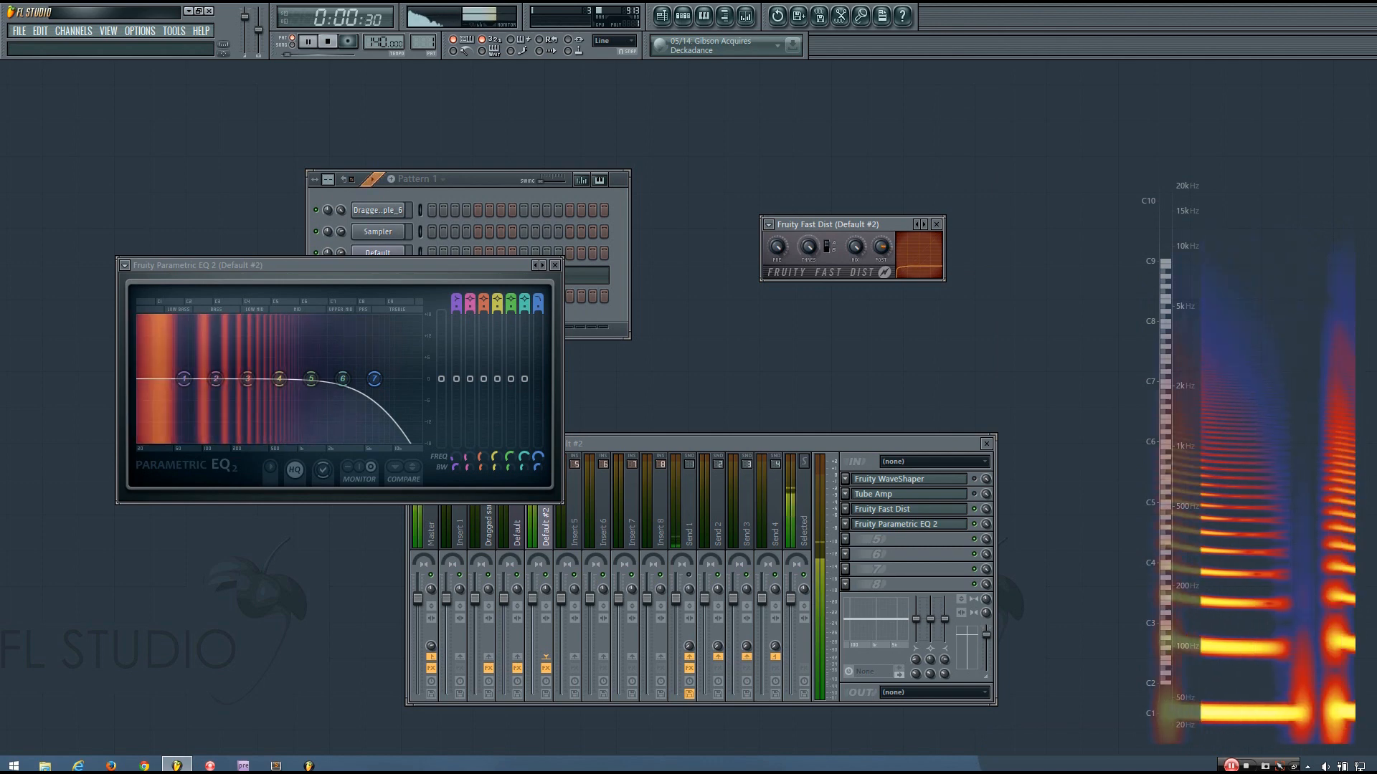
{"action": "key", "text": "space"}
{"action": "left_click_drag", "start_coordinate": [520, 264], "coordinate": [578, 248]}
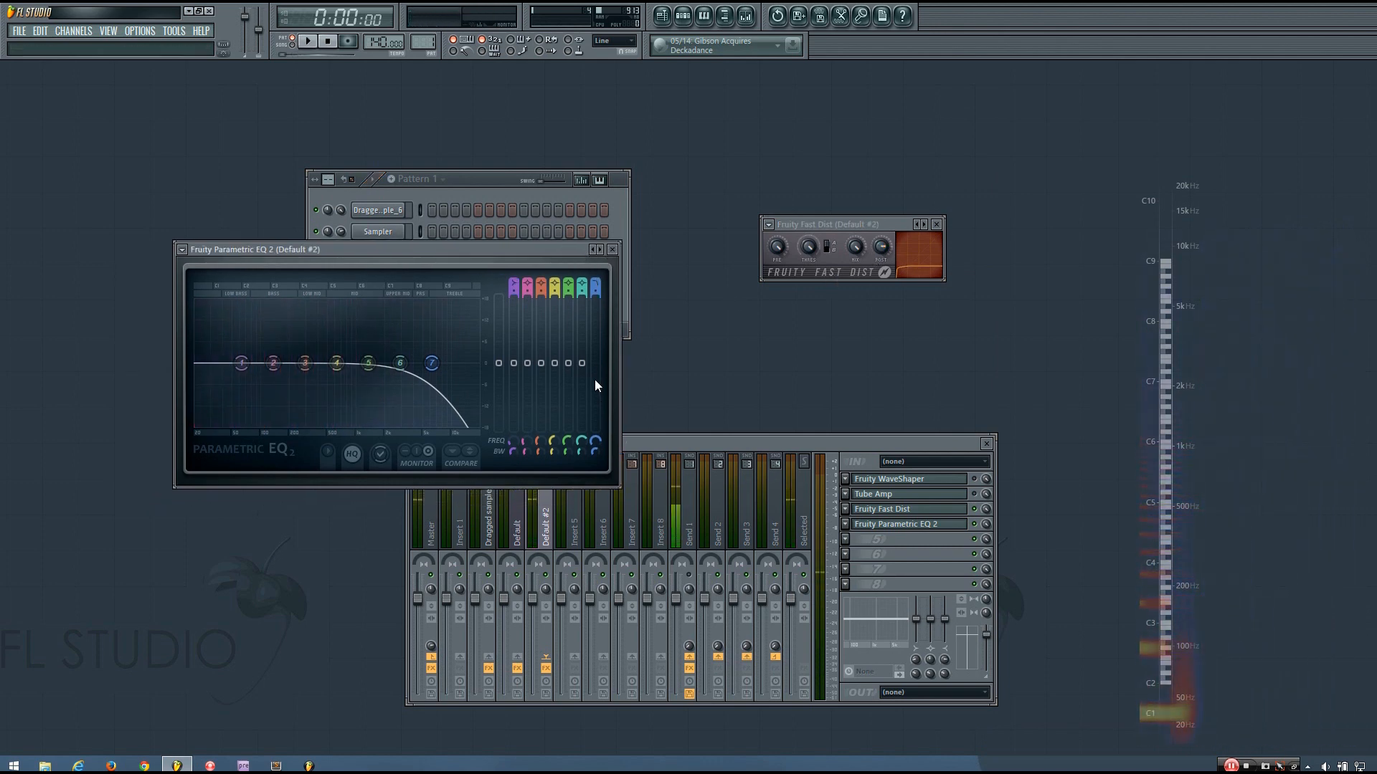
Steepen band 7's slope, reset its bandwidth, and lower its low-pass cutoff to about 316 Hz
{"action": "scroll", "coordinate": [591, 290], "scroll_direction": "up", "scroll_amount": 3}
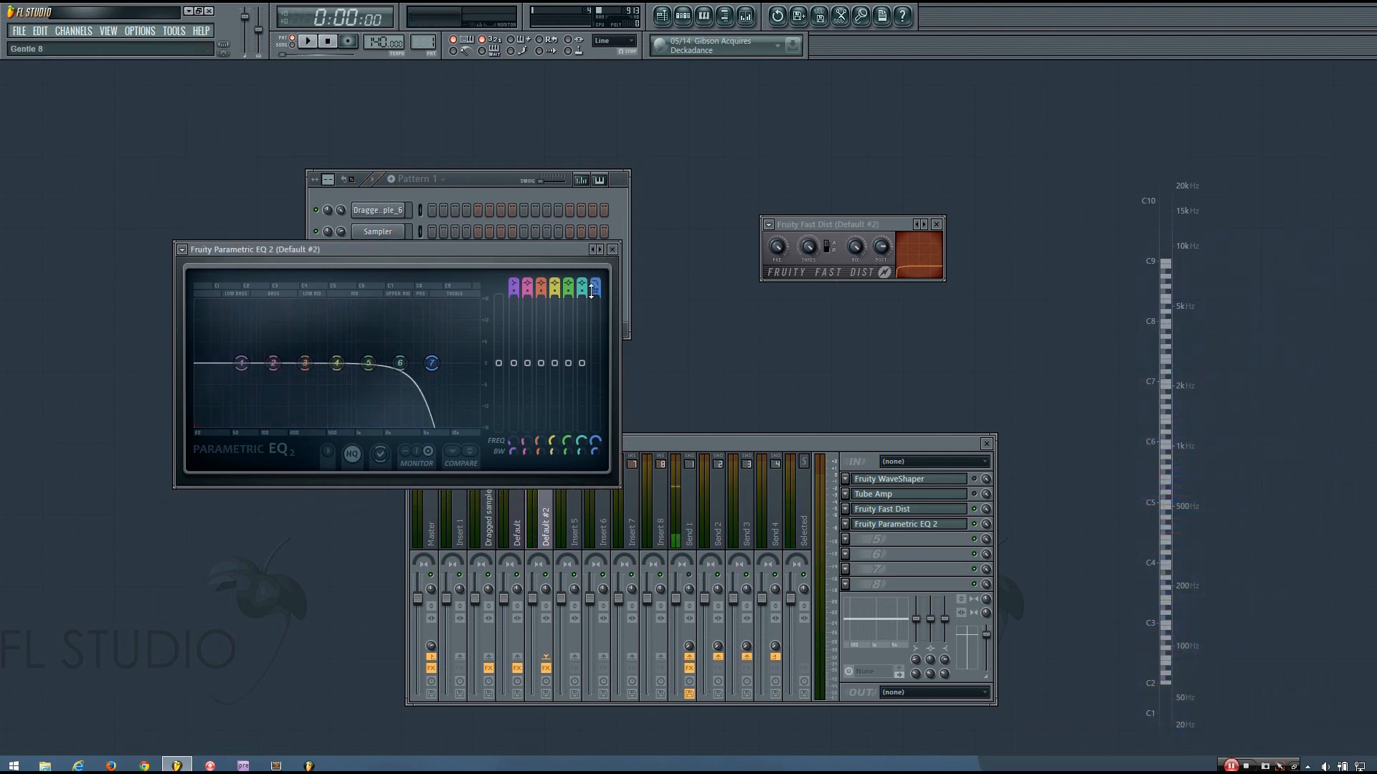
{"action": "right_click", "coordinate": [595, 454]}
{"action": "left_click", "coordinate": [608, 463]}
{"action": "left_click_drag", "start_coordinate": [600, 441], "coordinate": [600, 478]}
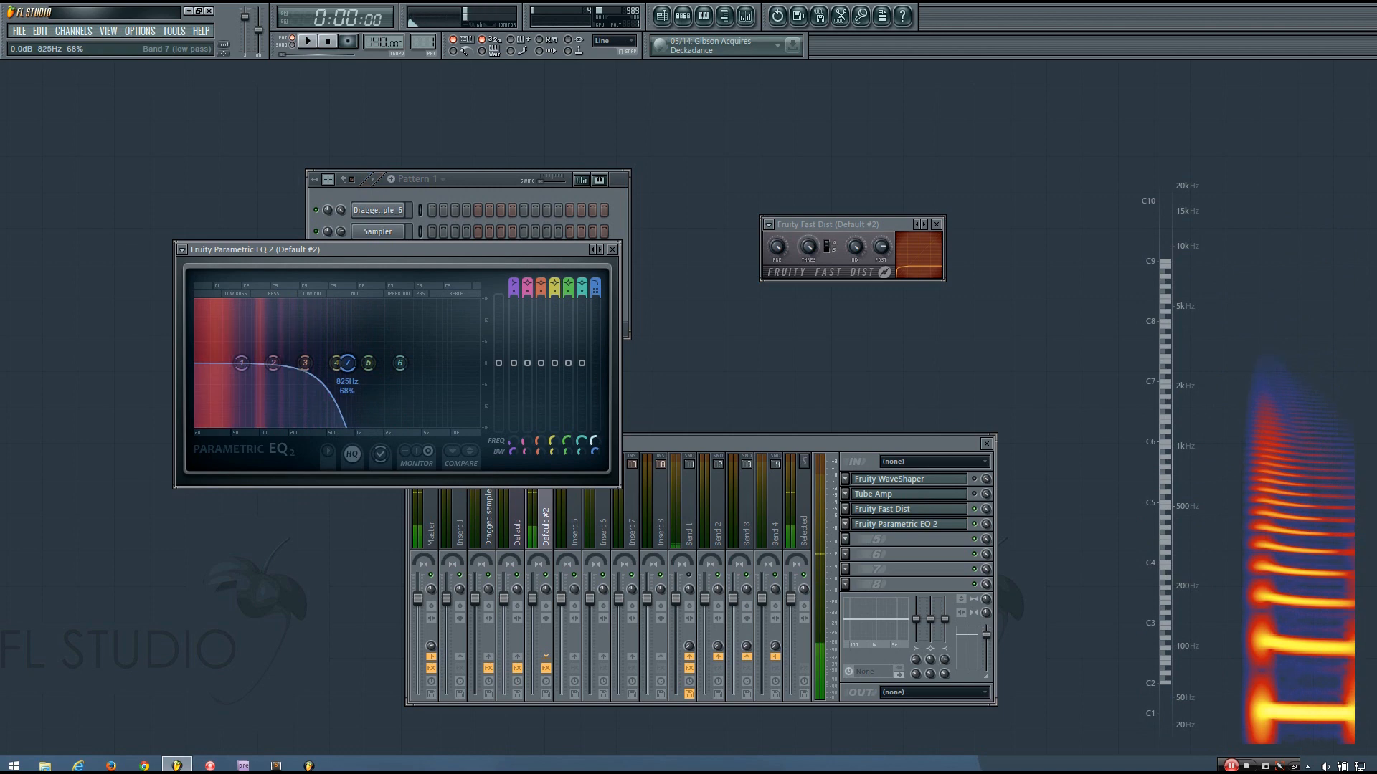
{"action": "left_click_drag", "start_coordinate": [354, 361], "coordinate": [348, 361]}
{"action": "left_click_drag", "start_coordinate": [341, 362], "coordinate": [323, 363]}
{"action": "left_click_drag", "start_coordinate": [592, 437], "coordinate": [591, 444]}
{"action": "key", "text": "space"}
{"action": "left_click_drag", "start_coordinate": [316, 363], "coordinate": [302, 363]}
{"action": "key", "text": "space"}
{"action": "key", "text": "space"}
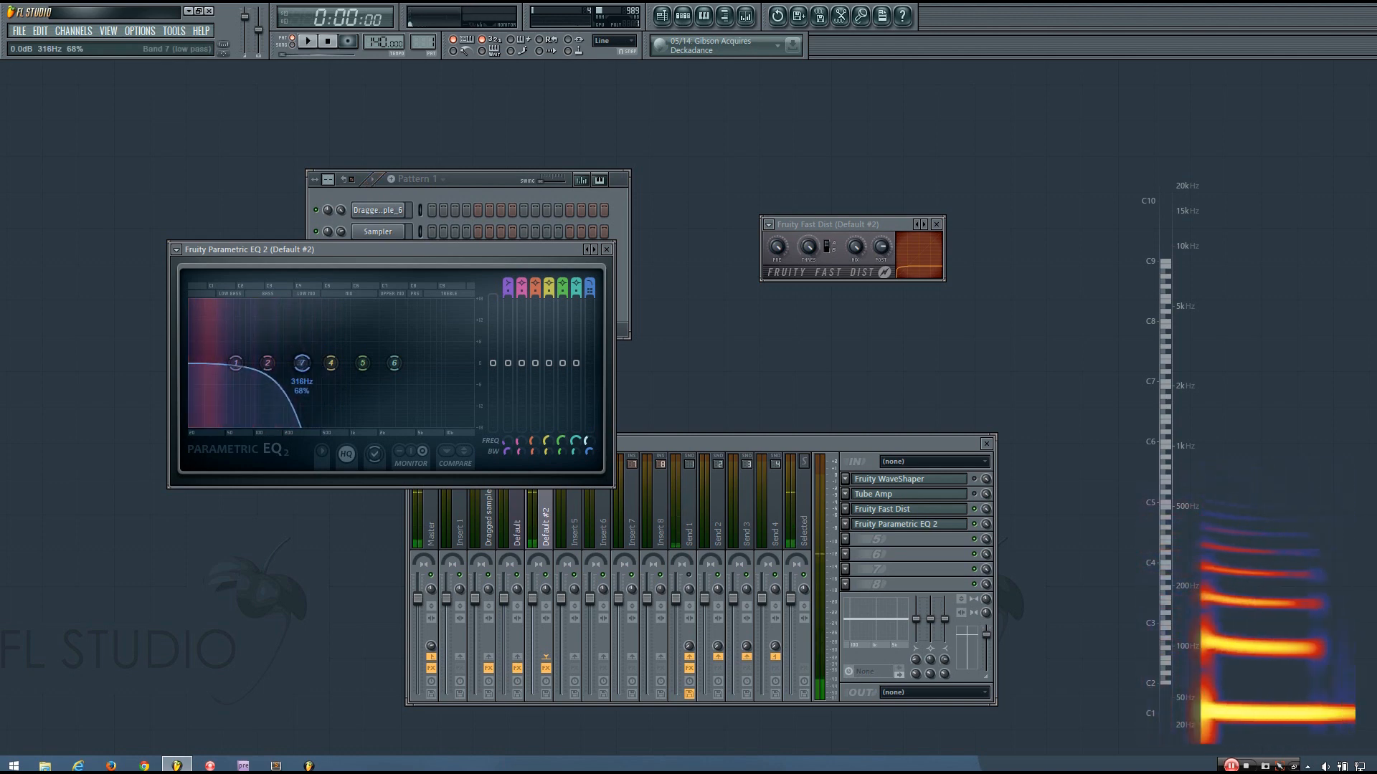
Turn down the Fast Dist pre-amp and switch its distortion type, auditioning the result
{"action": "left_click_drag", "start_coordinate": [776, 247], "coordinate": [775, 255]}
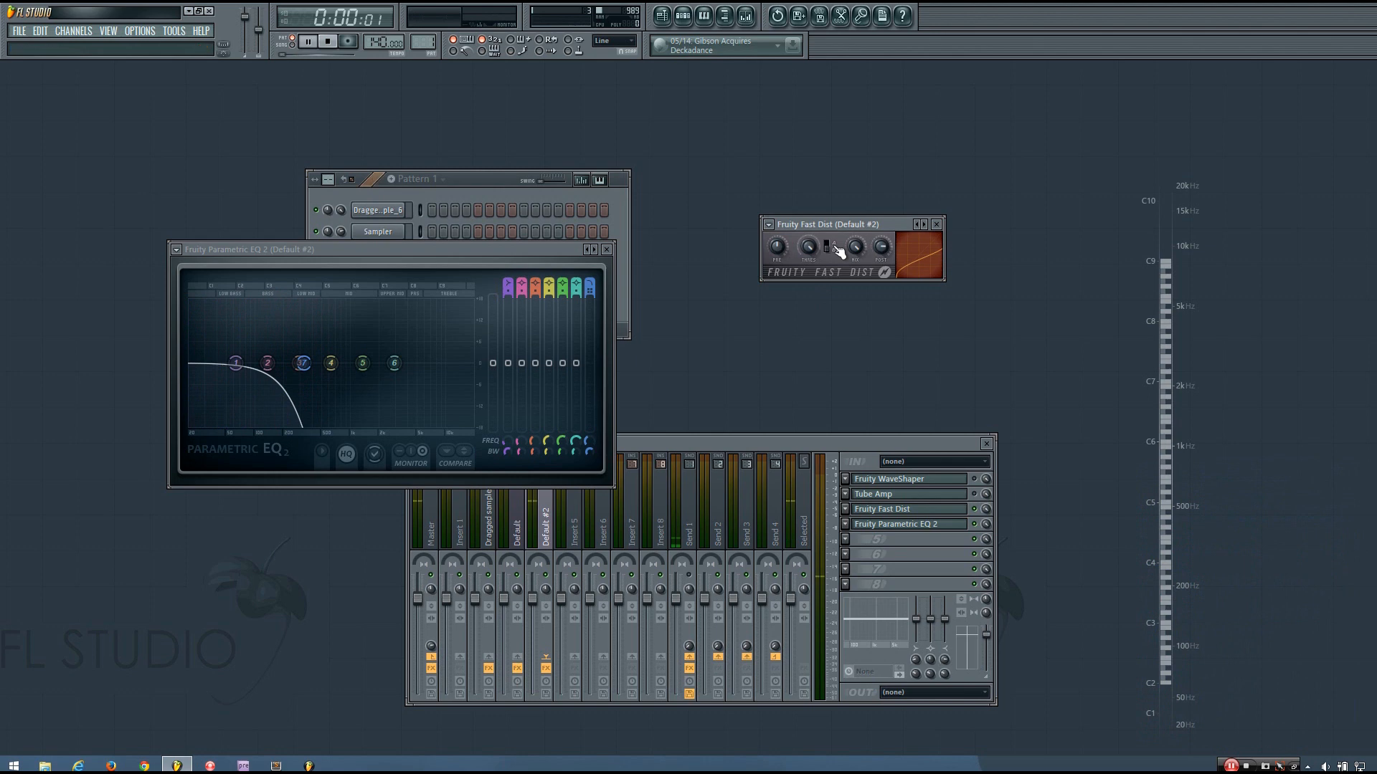
{"action": "key", "text": "space"}
{"action": "left_click", "coordinate": [695, 495]}
{"action": "left_click", "coordinate": [545, 496]}
{"action": "left_click", "coordinate": [501, 250]}
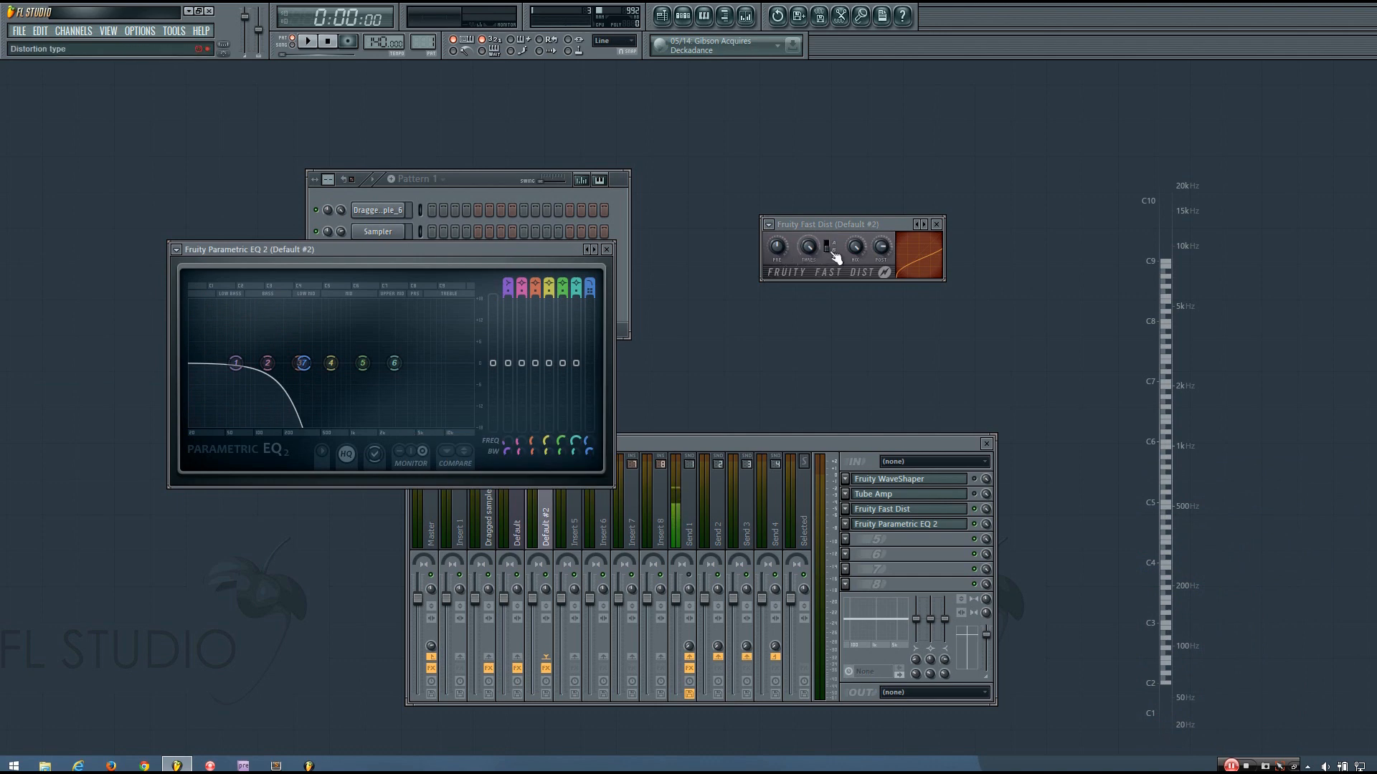
{"action": "key", "text": "space"}
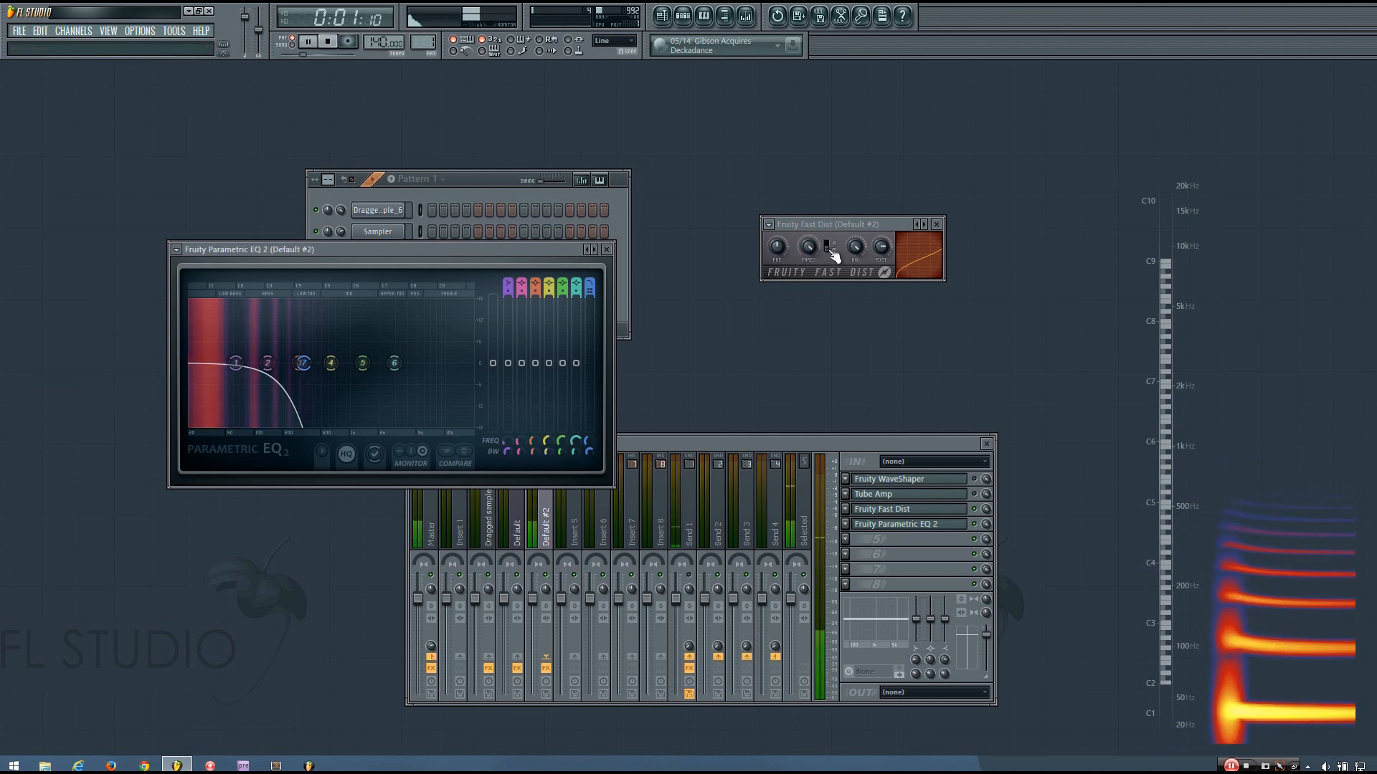
{"action": "key", "text": "space"}
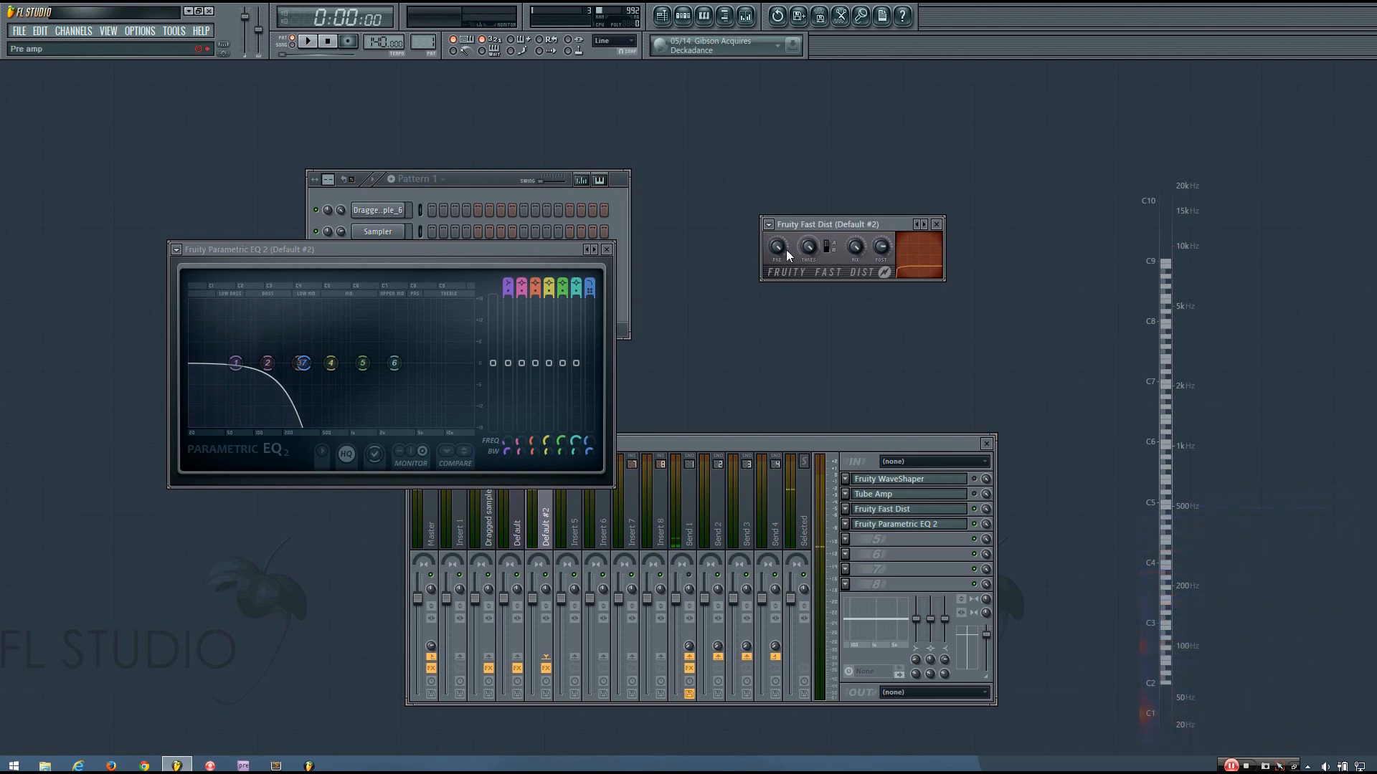
{"action": "key", "text": "space"}
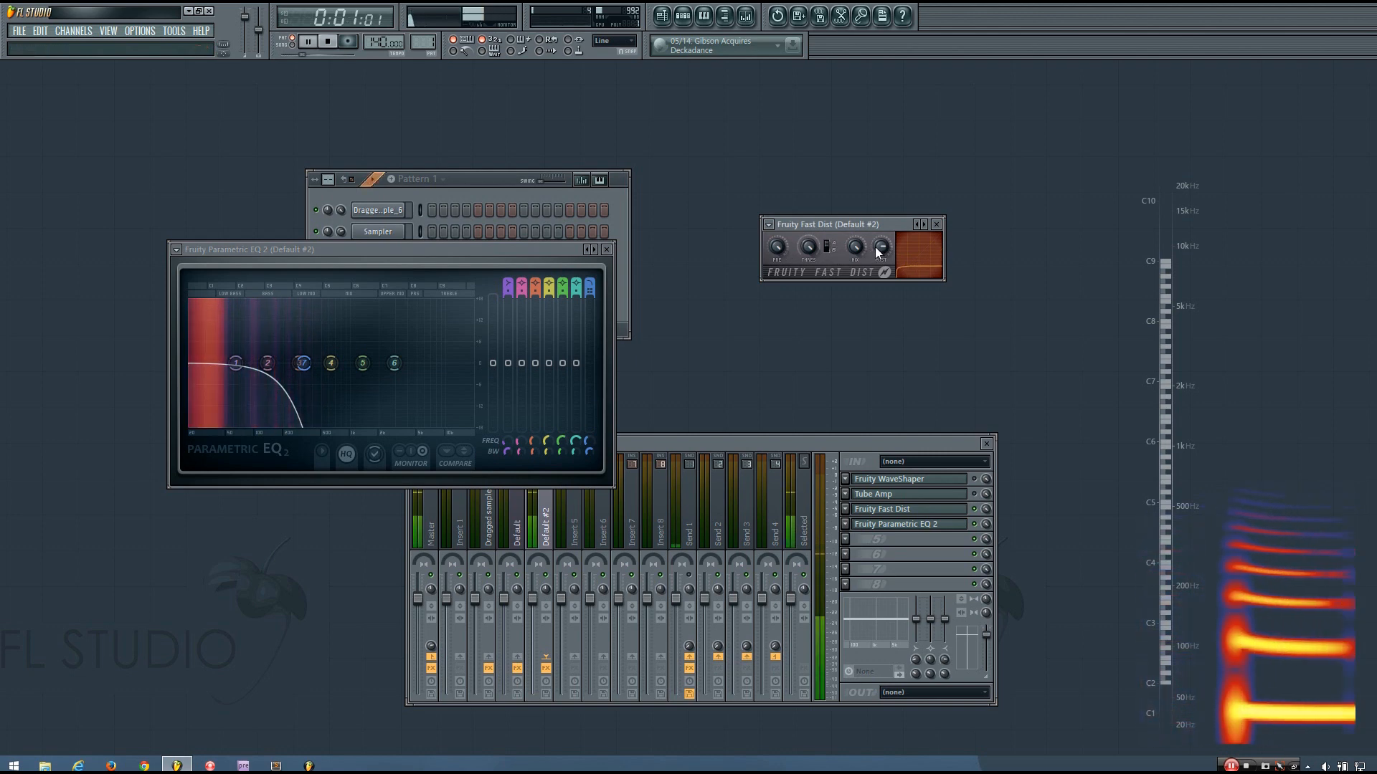
{"action": "key", "text": "space"}
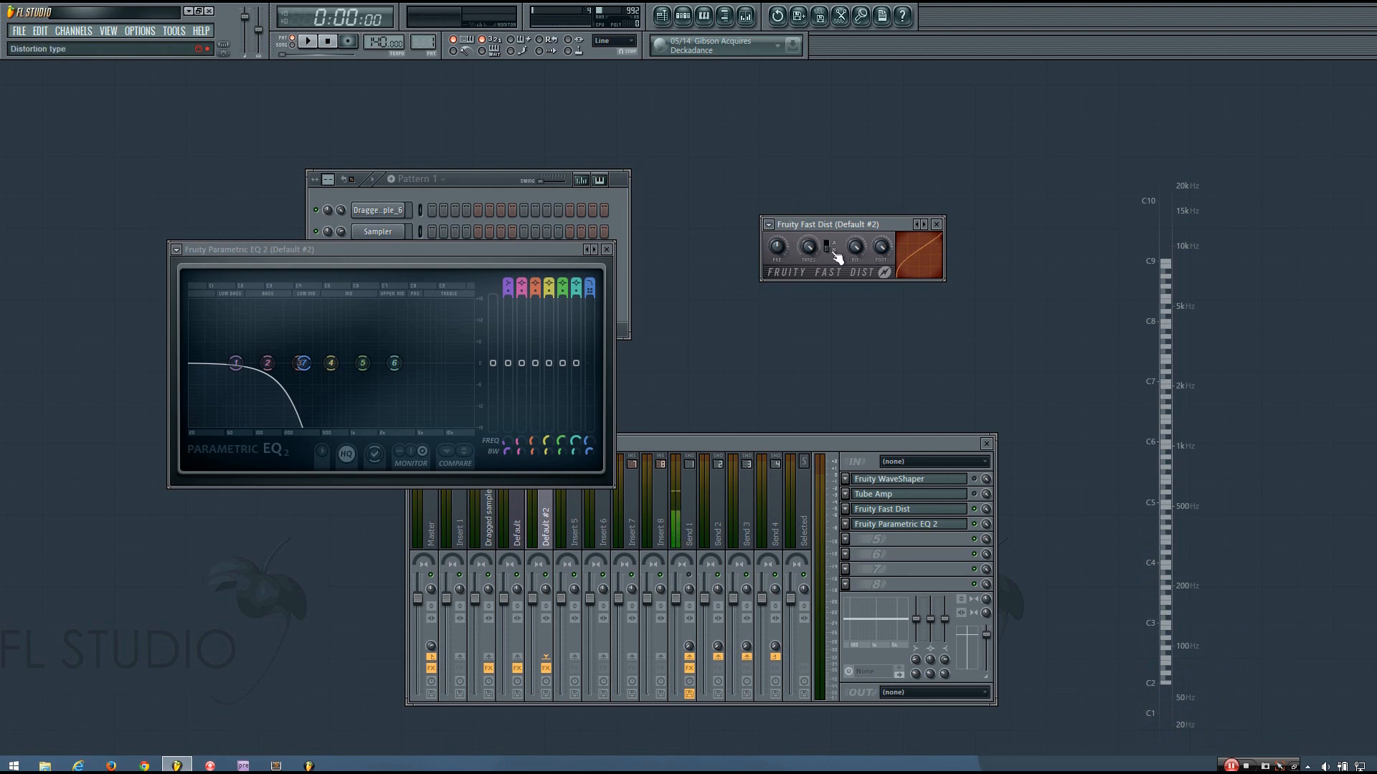
{"action": "key", "text": "space"}
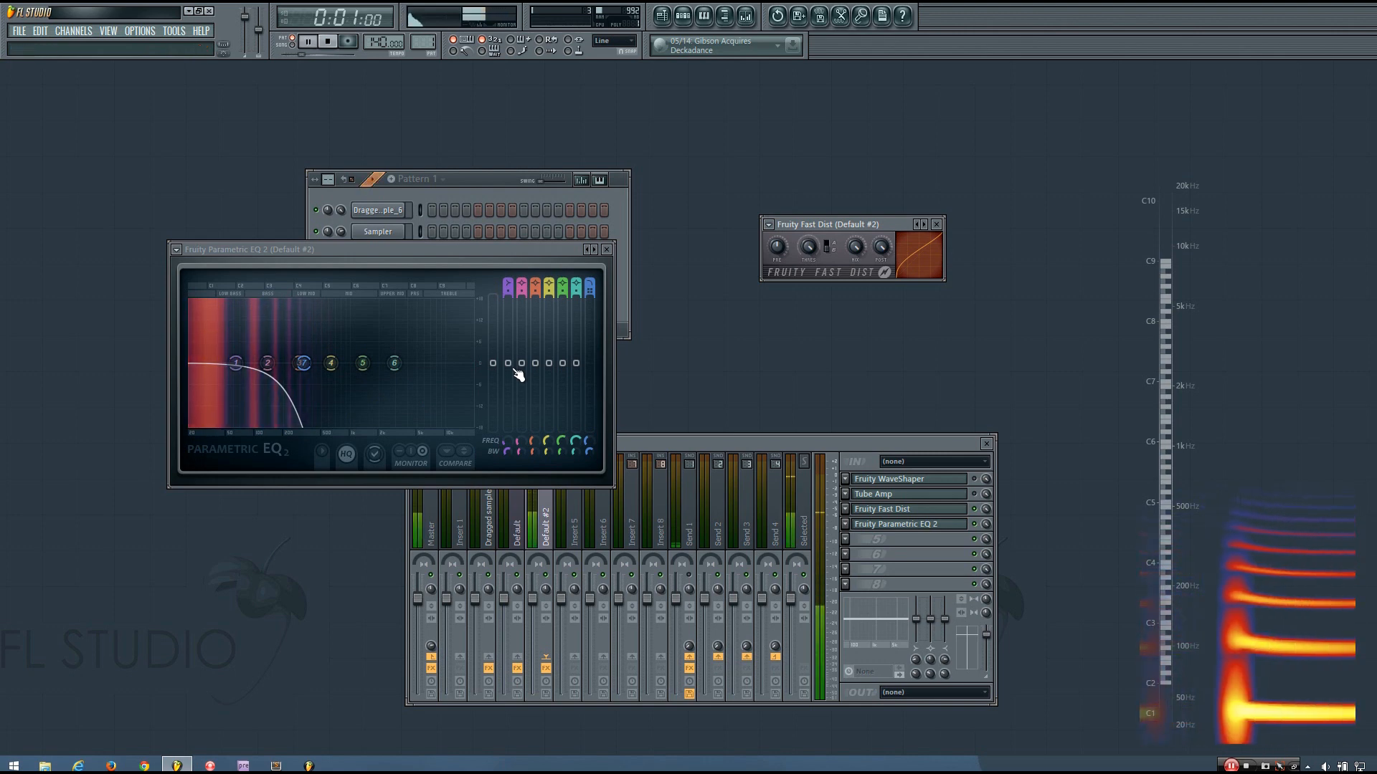
{"action": "key", "text": "space"}
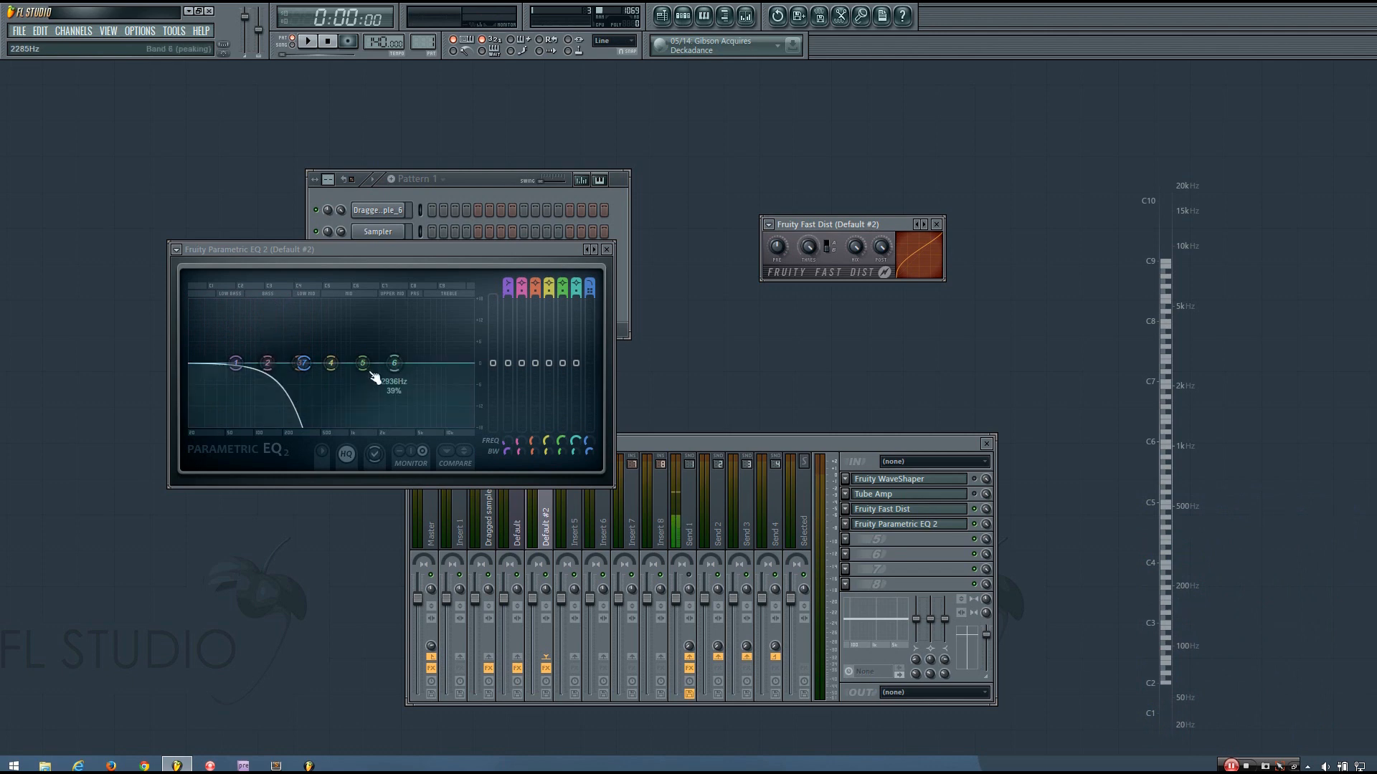
Boost EQ band 4 to about 105 Hz at roughly +11 dB and widen its bandwidth
{"action": "left_click_drag", "start_coordinate": [331, 362], "coordinate": [329, 340]}
{"action": "scroll", "coordinate": [543, 452], "scroll_direction": "down", "scroll_amount": 3}
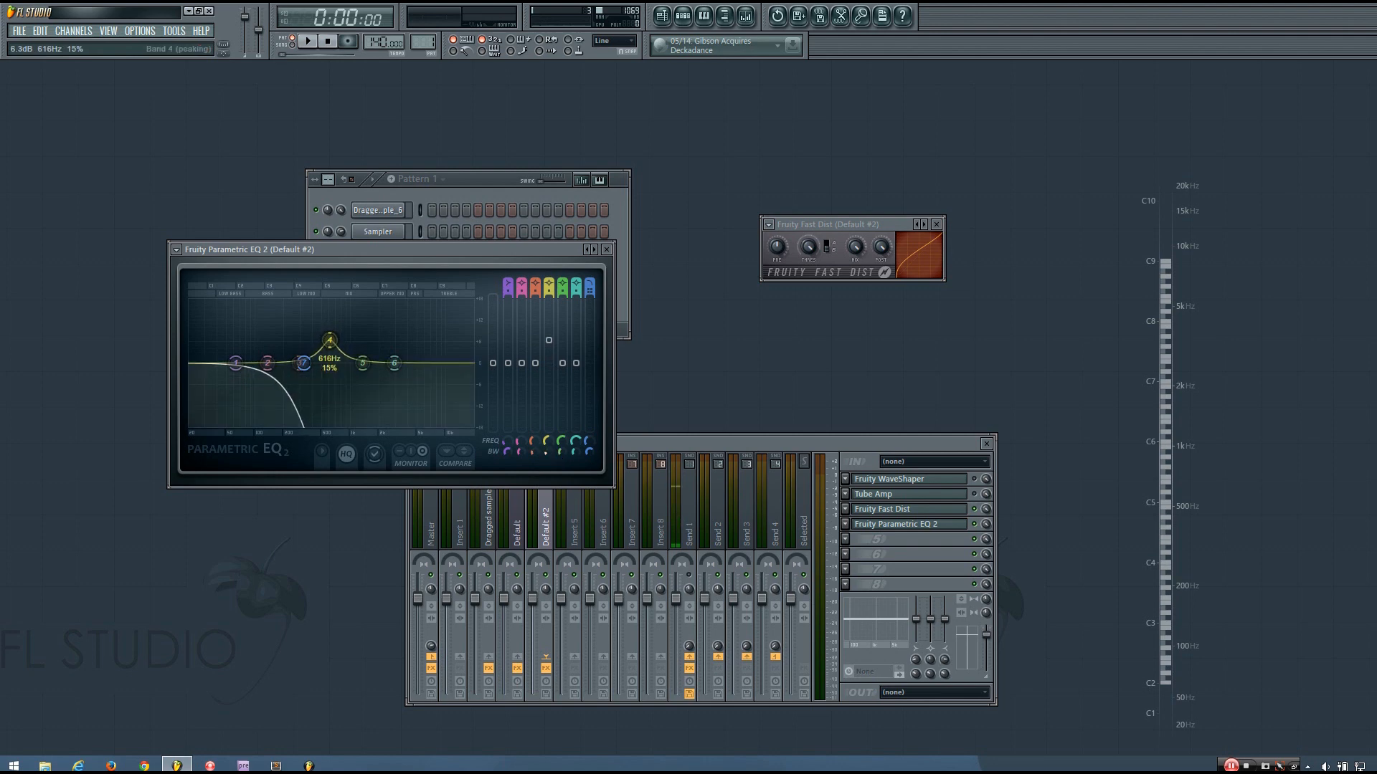
{"action": "left_click_drag", "start_coordinate": [329, 340], "coordinate": [256, 325]}
{"action": "left_click_drag", "start_coordinate": [543, 451], "coordinate": [543, 443]}
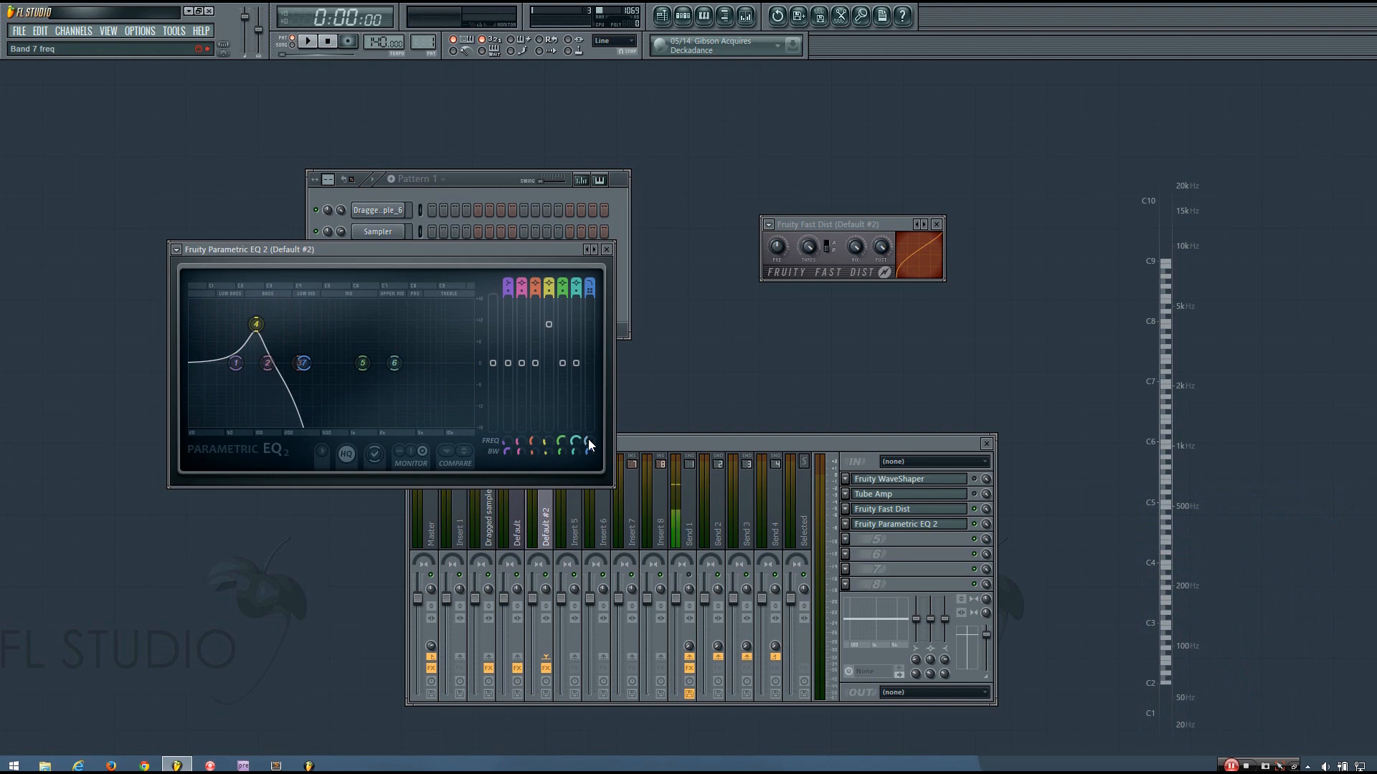
{"action": "key", "text": "space"}
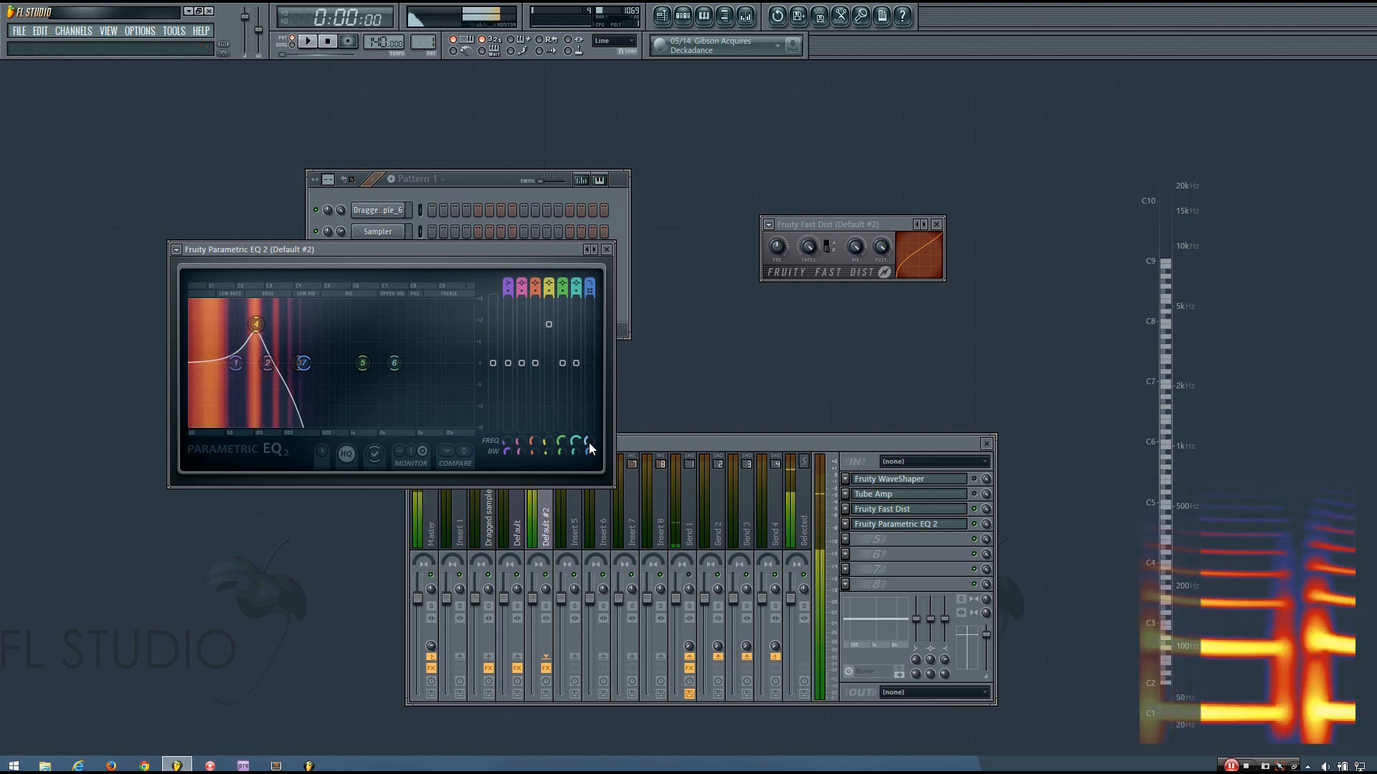
{"action": "key", "text": "space"}
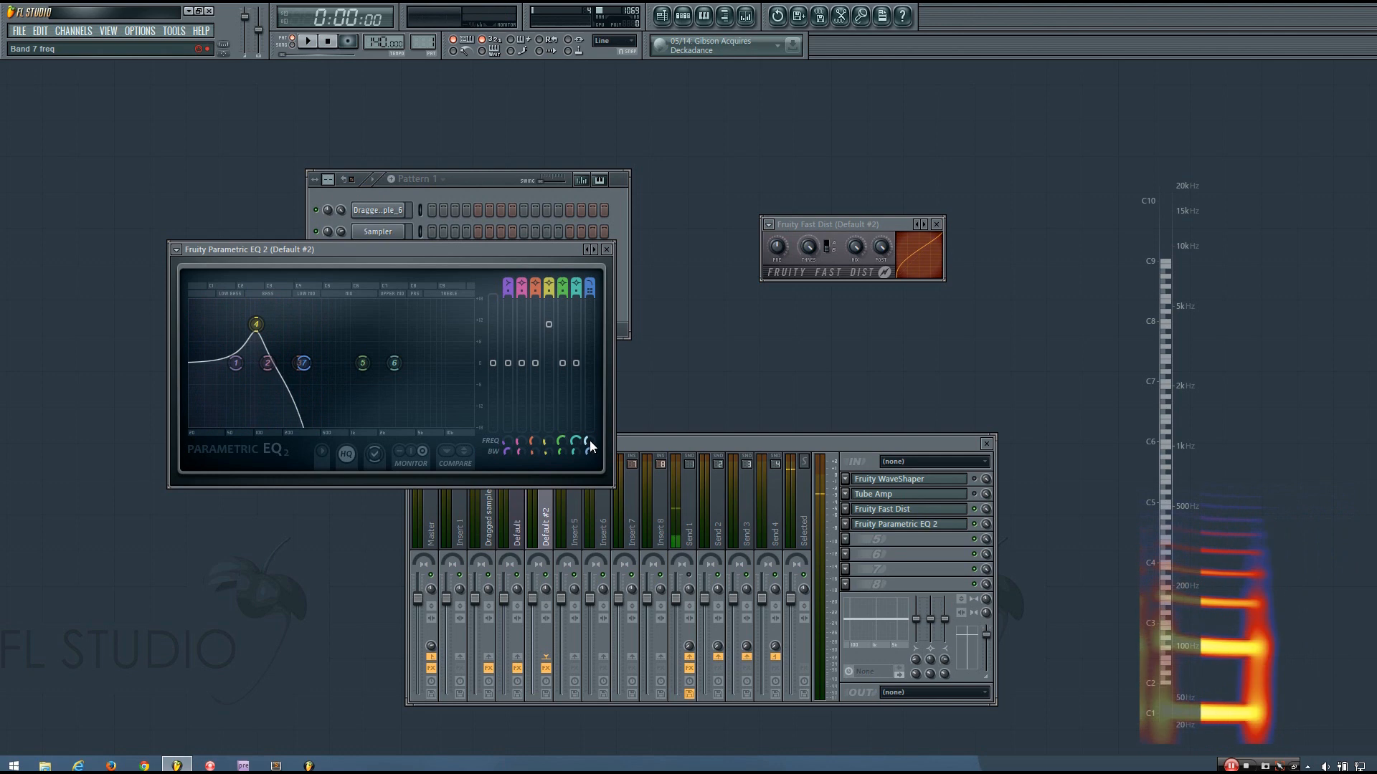
Raise the EQ low-pass cutoff to 455 Hz while auditioning the bass
{"action": "left_click_drag", "start_coordinate": [302, 362], "coordinate": [312, 363]}
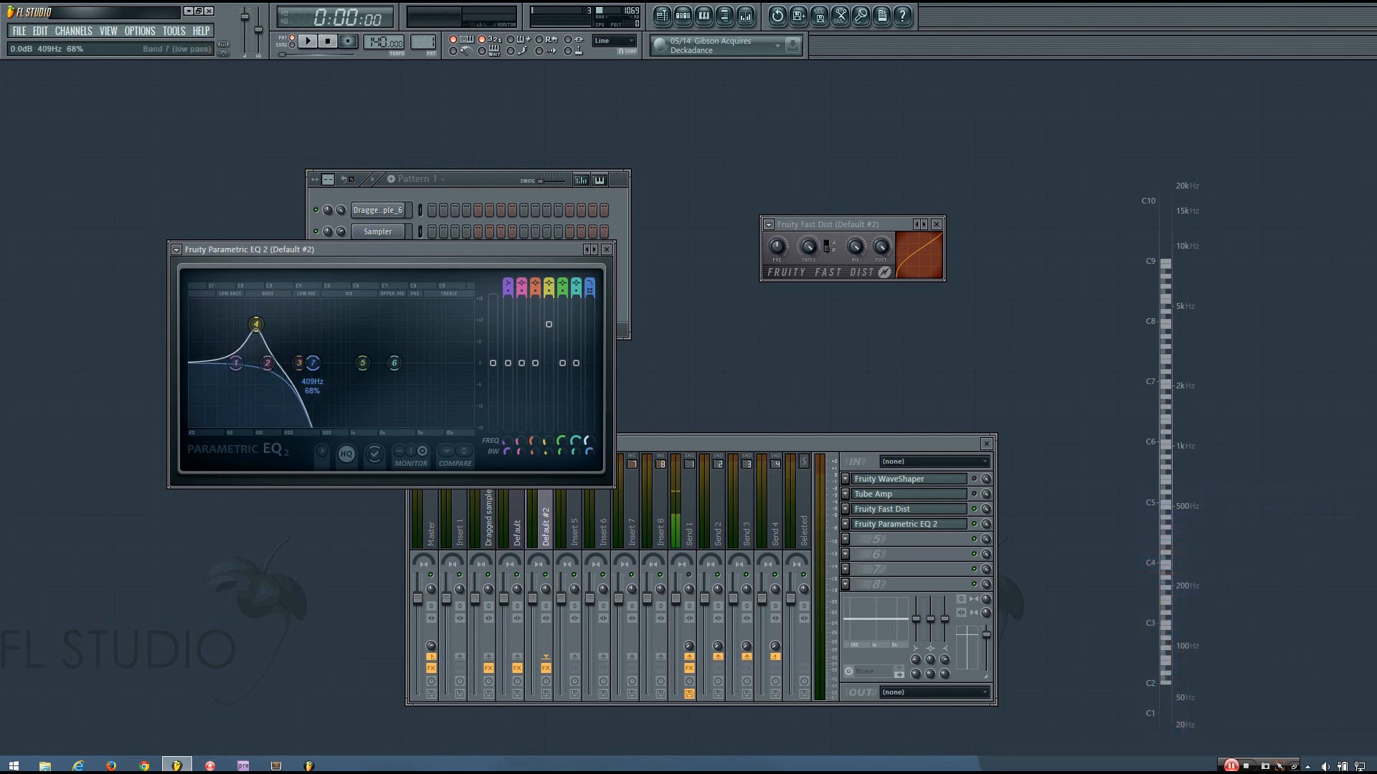
{"action": "key", "text": "space"}
{"action": "left_click_drag", "start_coordinate": [313, 363], "coordinate": [317, 363]}
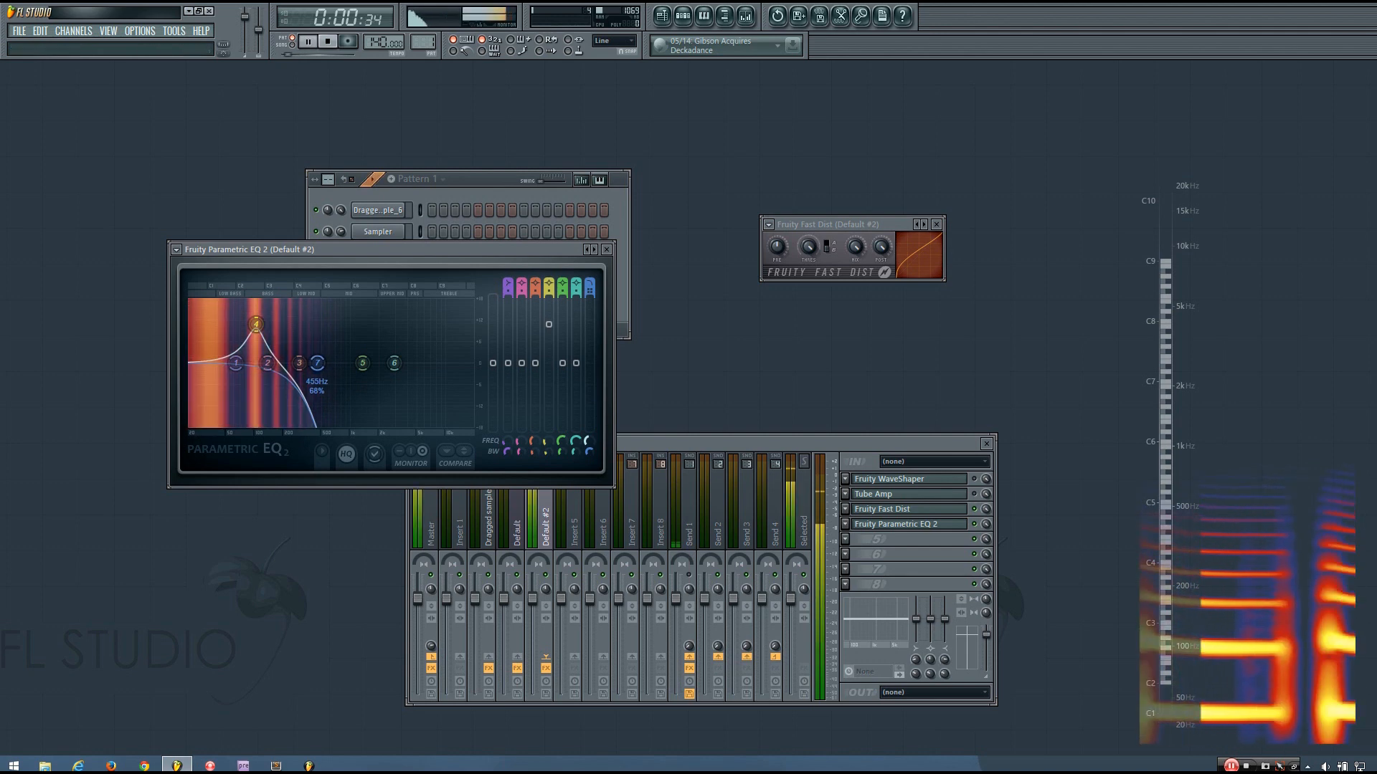
{"action": "key", "text": "space"}
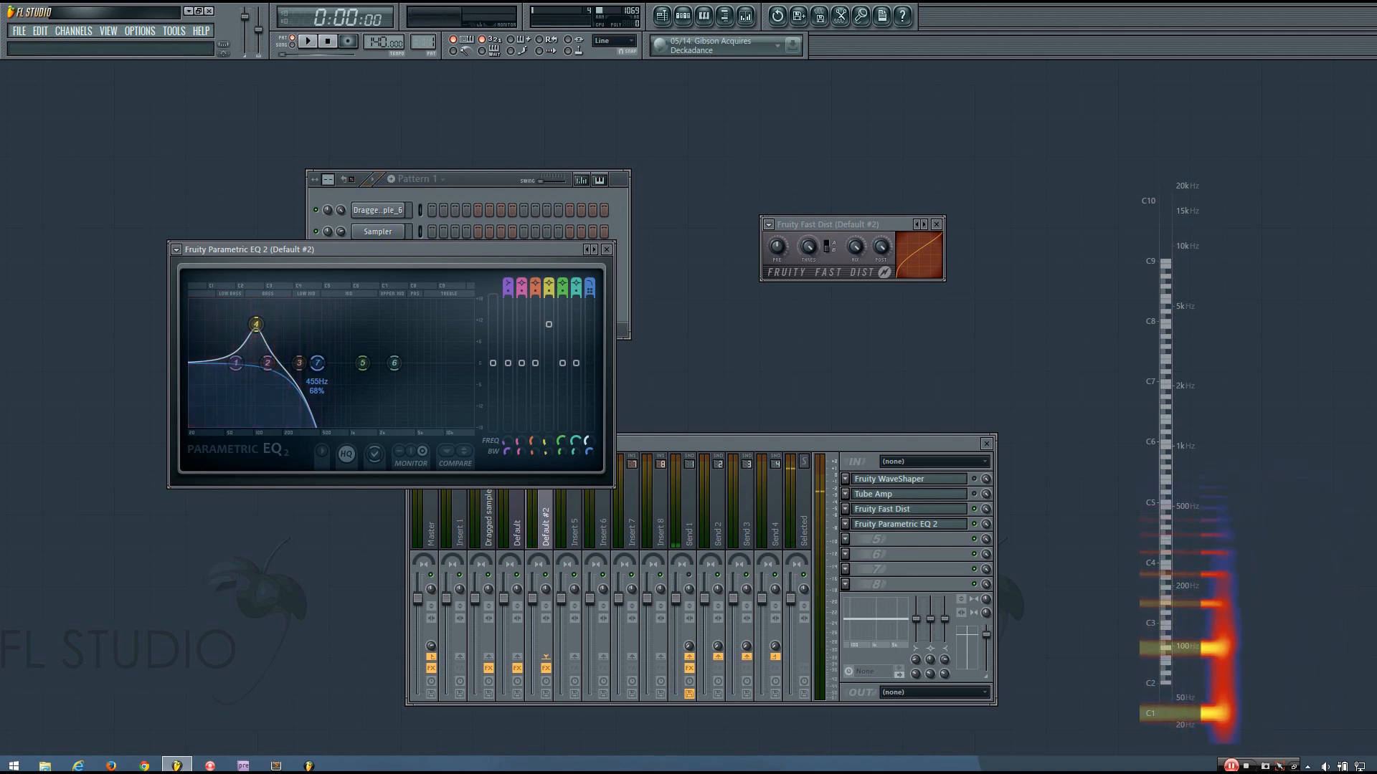
{"action": "key", "text": "space"}
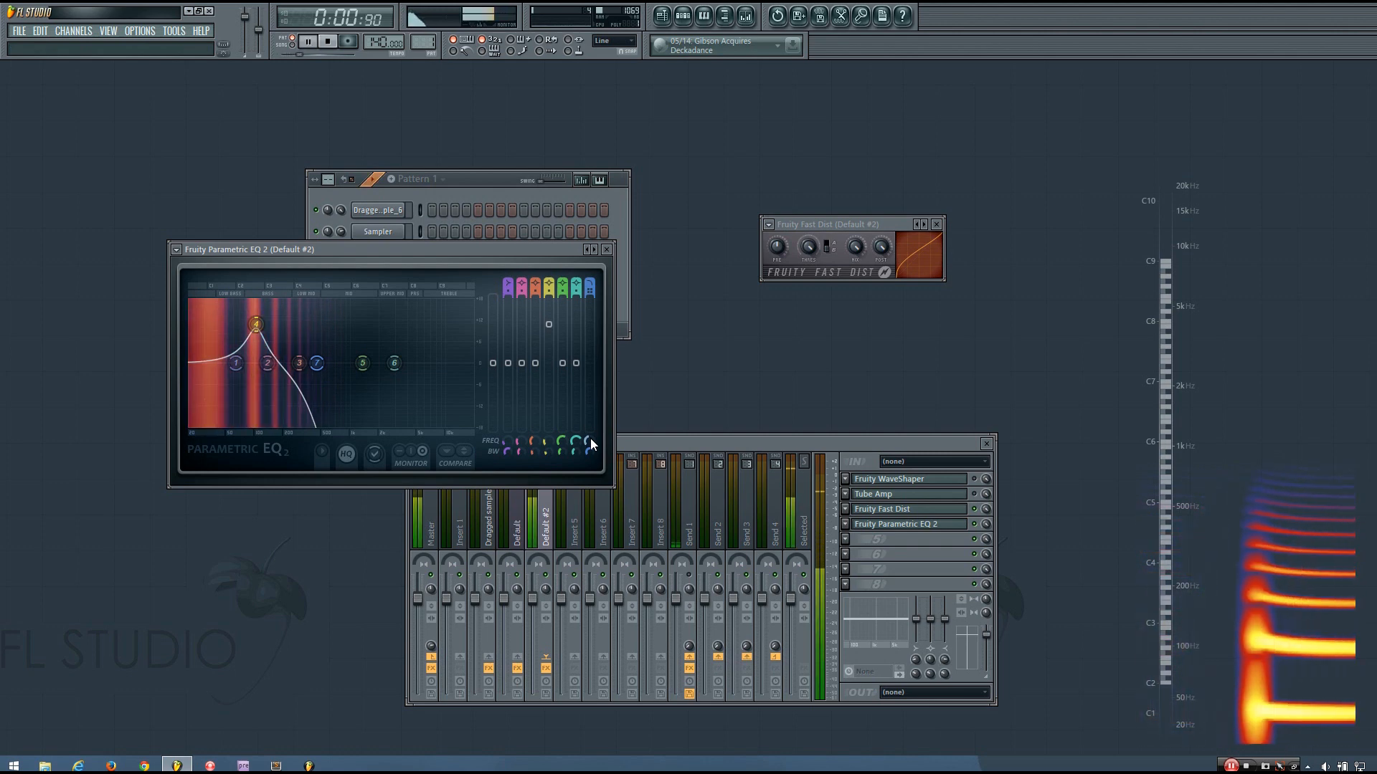
{"action": "key", "text": "space"}
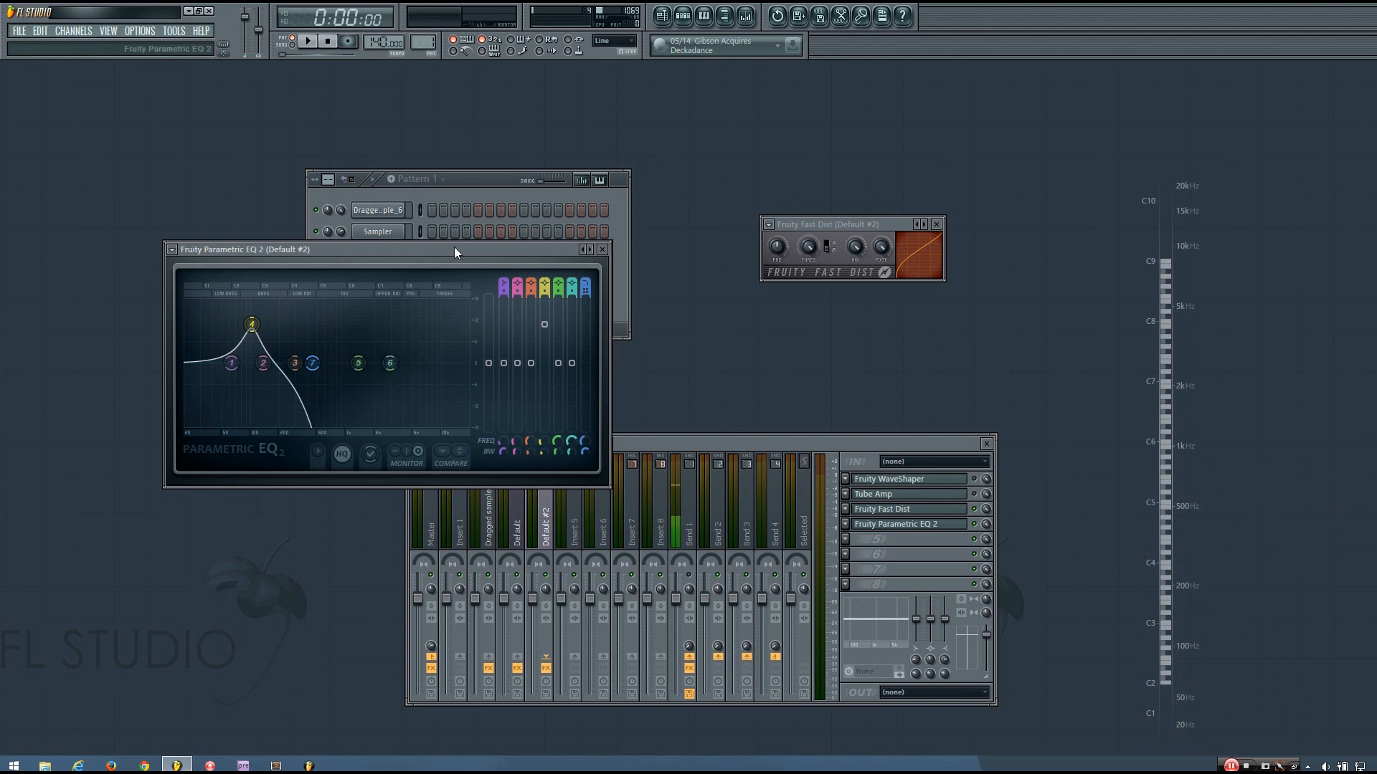
{"action": "left_click_drag", "start_coordinate": [465, 254], "coordinate": [437, 256]}
{"action": "key", "text": "space"}
{"action": "key", "text": "space"}
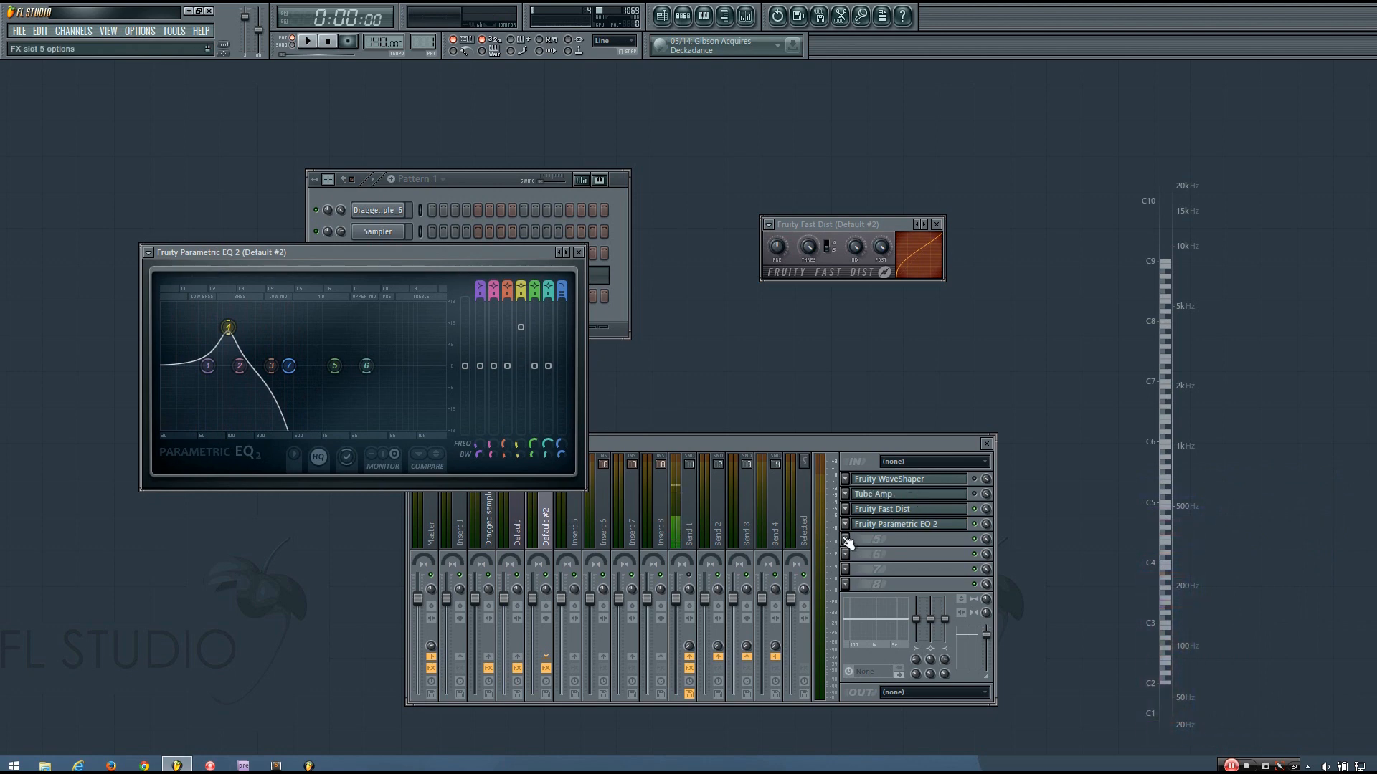
Open the Tube Amp editor from the mixer and arrange the windows around it
{"action": "left_click", "coordinate": [884, 453]}
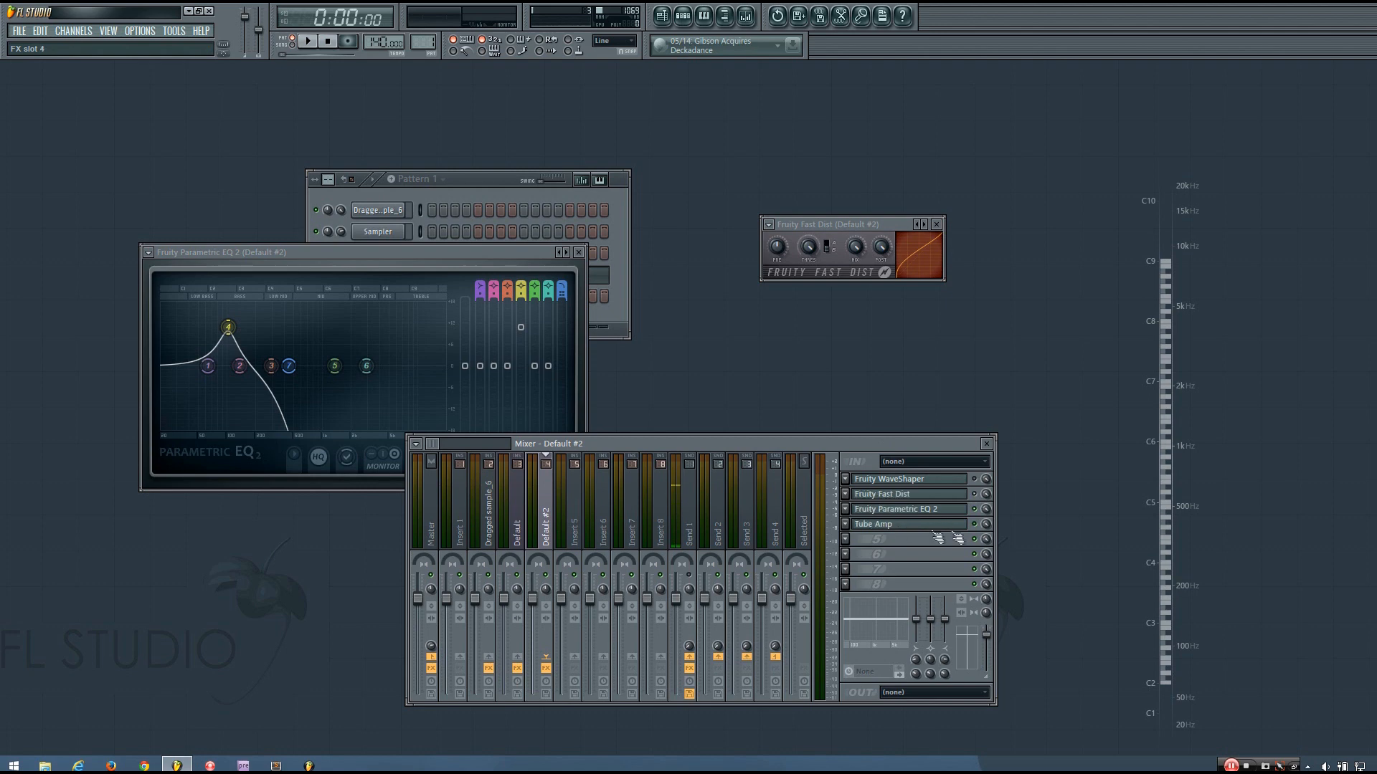
{"action": "left_click", "coordinate": [974, 532]}
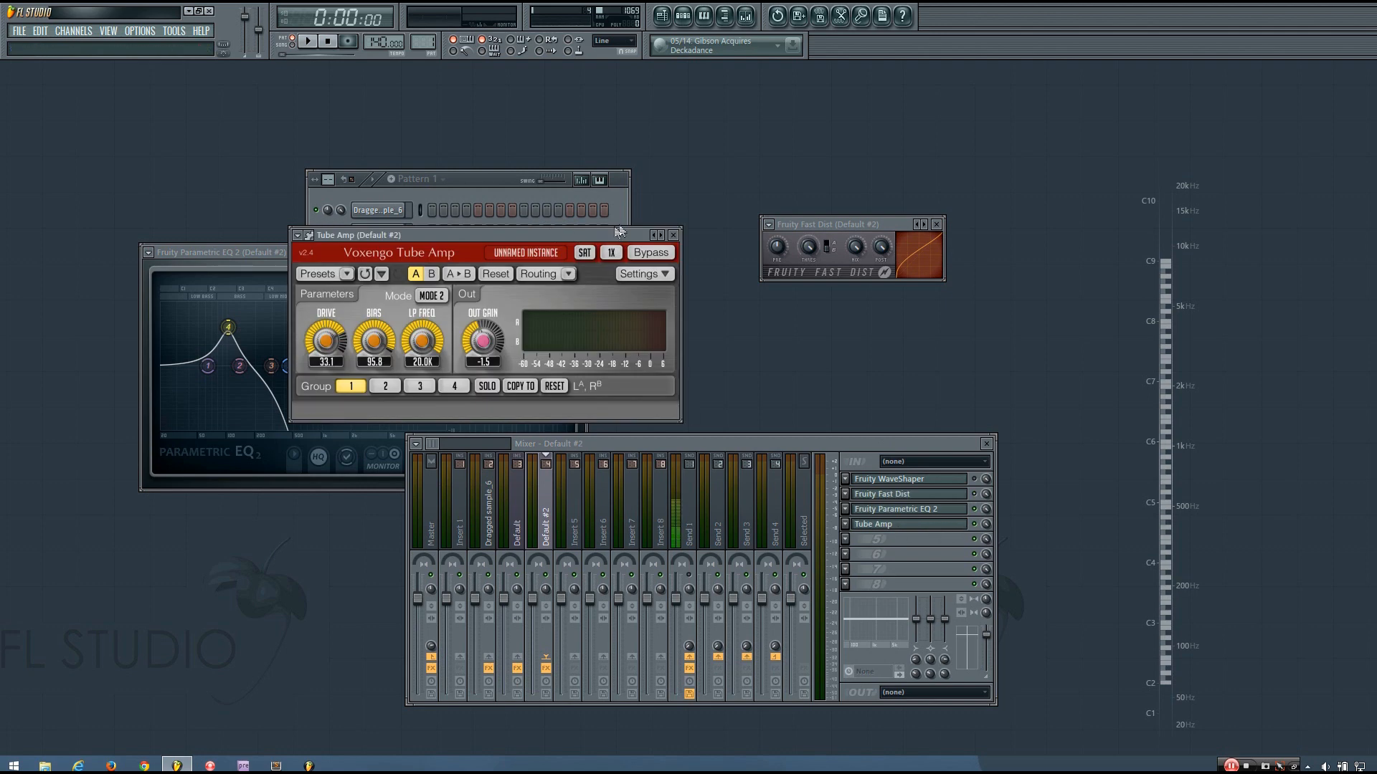
{"action": "left_click_drag", "start_coordinate": [609, 239], "coordinate": [814, 194]}
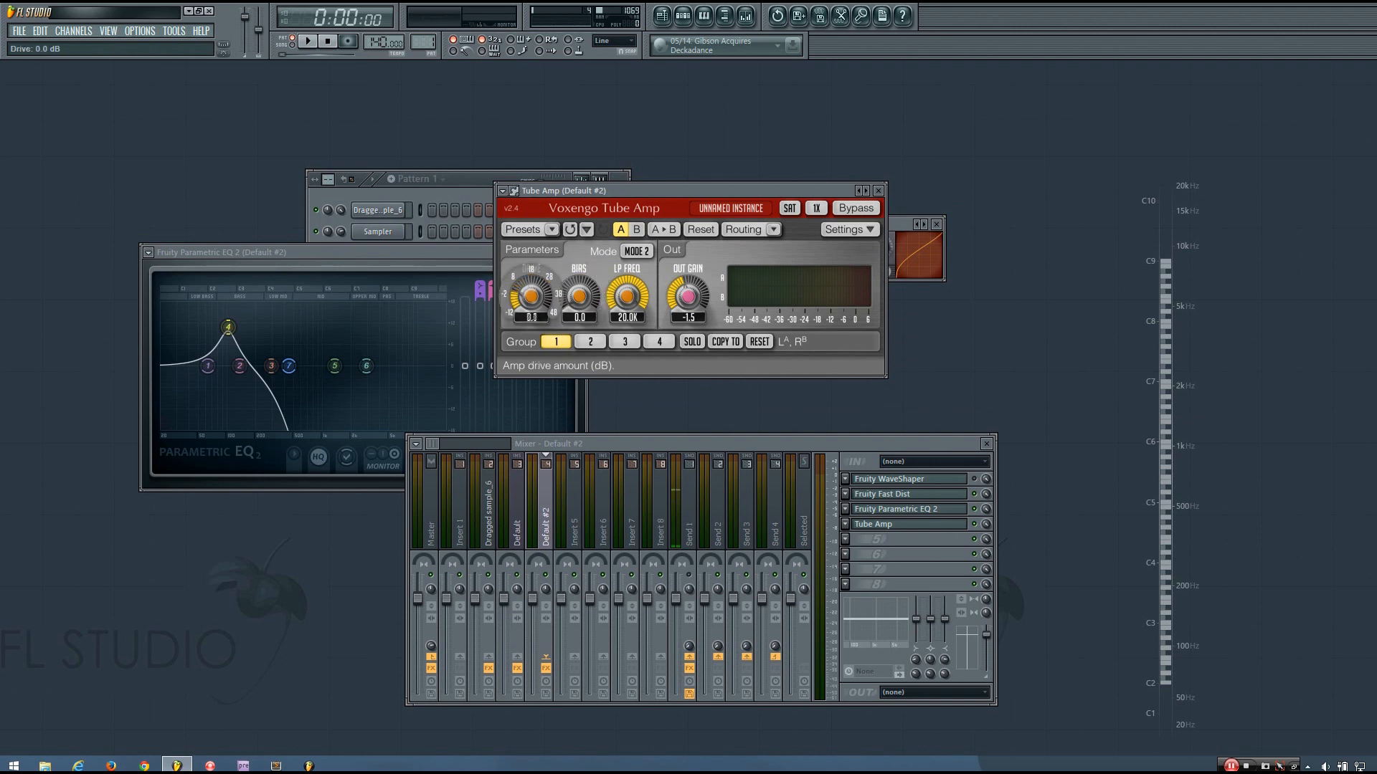
{"action": "left_click_drag", "start_coordinate": [468, 181], "coordinate": [440, 183]}
{"action": "key", "text": "space"}
{"action": "left_click_drag", "start_coordinate": [671, 191], "coordinate": [711, 197]}
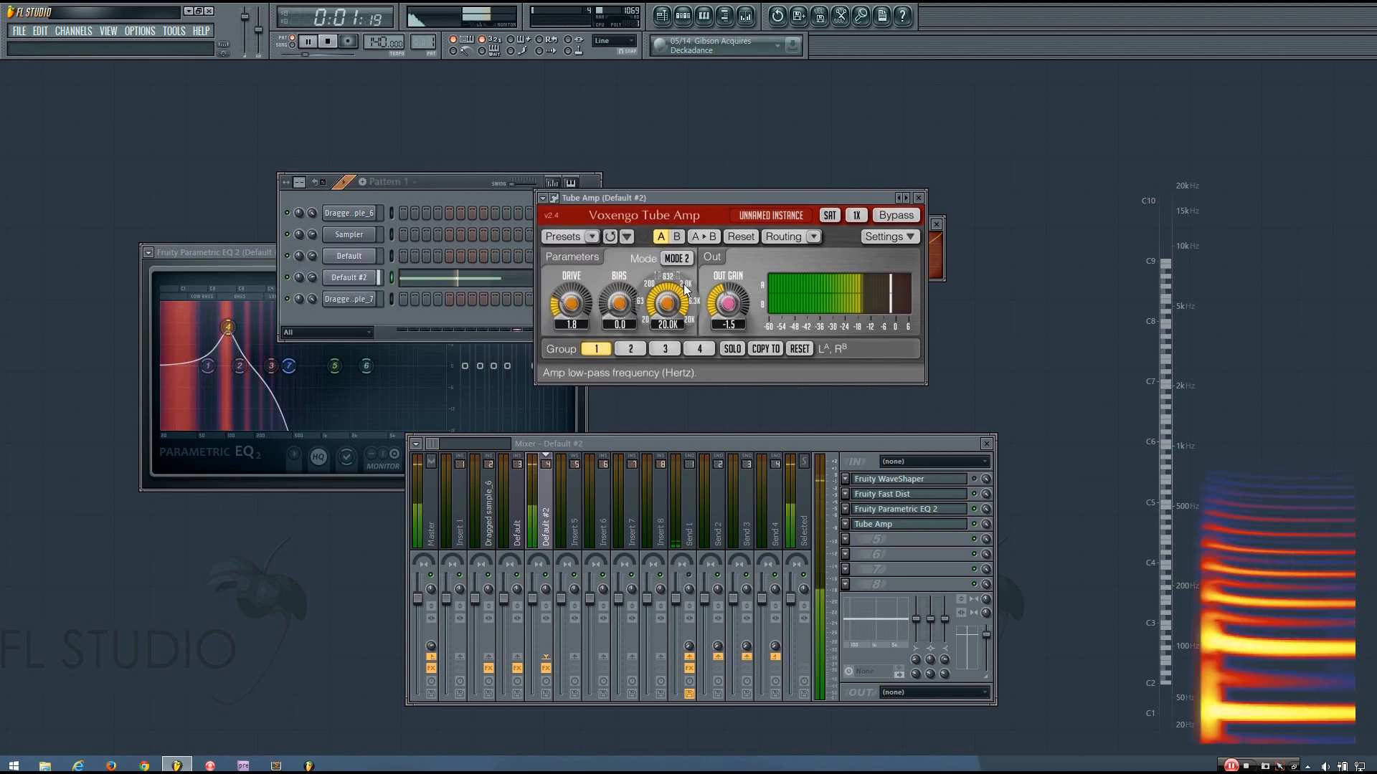
Set Tube Amp Drive to 3.5 dB and Bias to 69.3% while listening
{"action": "left_click_drag", "start_coordinate": [571, 303], "coordinate": [572, 262]}
{"action": "left_click_drag", "start_coordinate": [619, 303], "coordinate": [619, 263]}
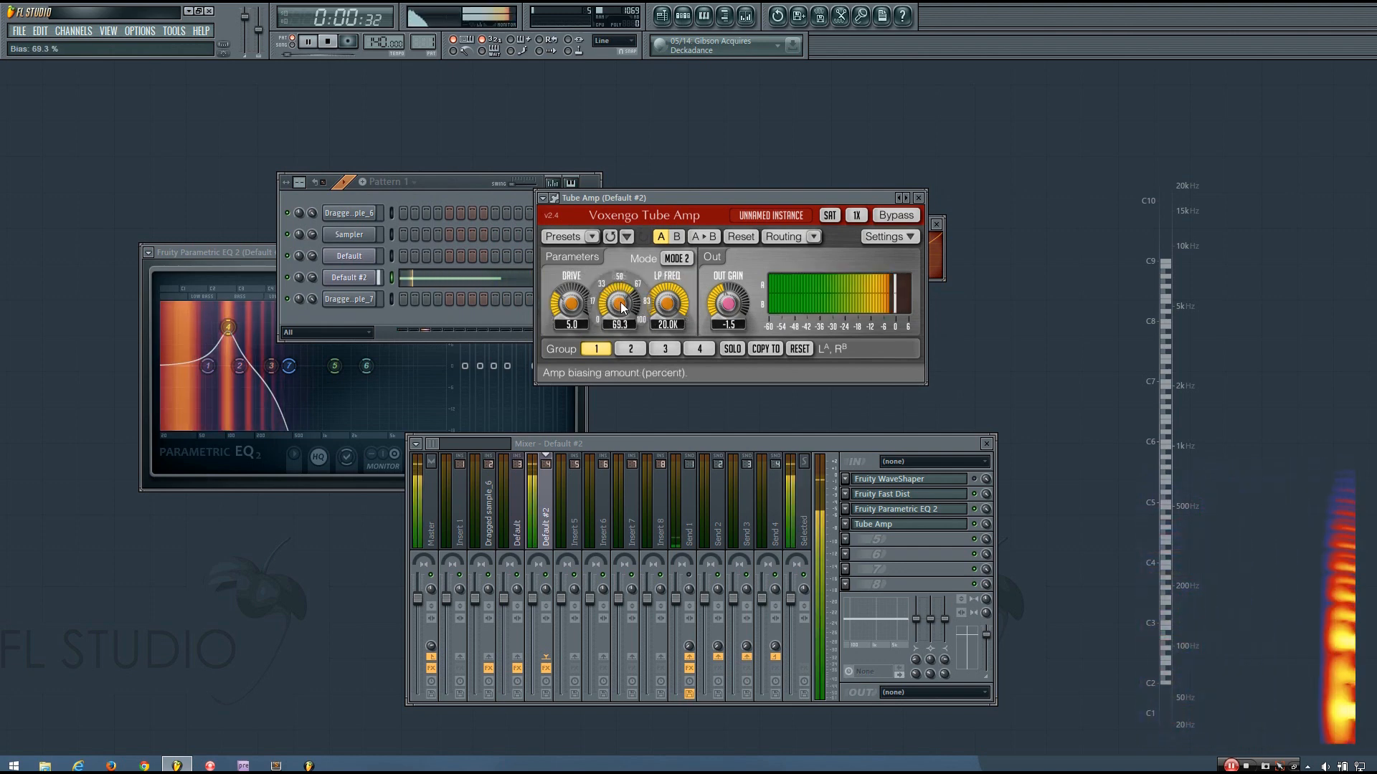
{"action": "left_click_drag", "start_coordinate": [572, 304], "coordinate": [571, 319]}
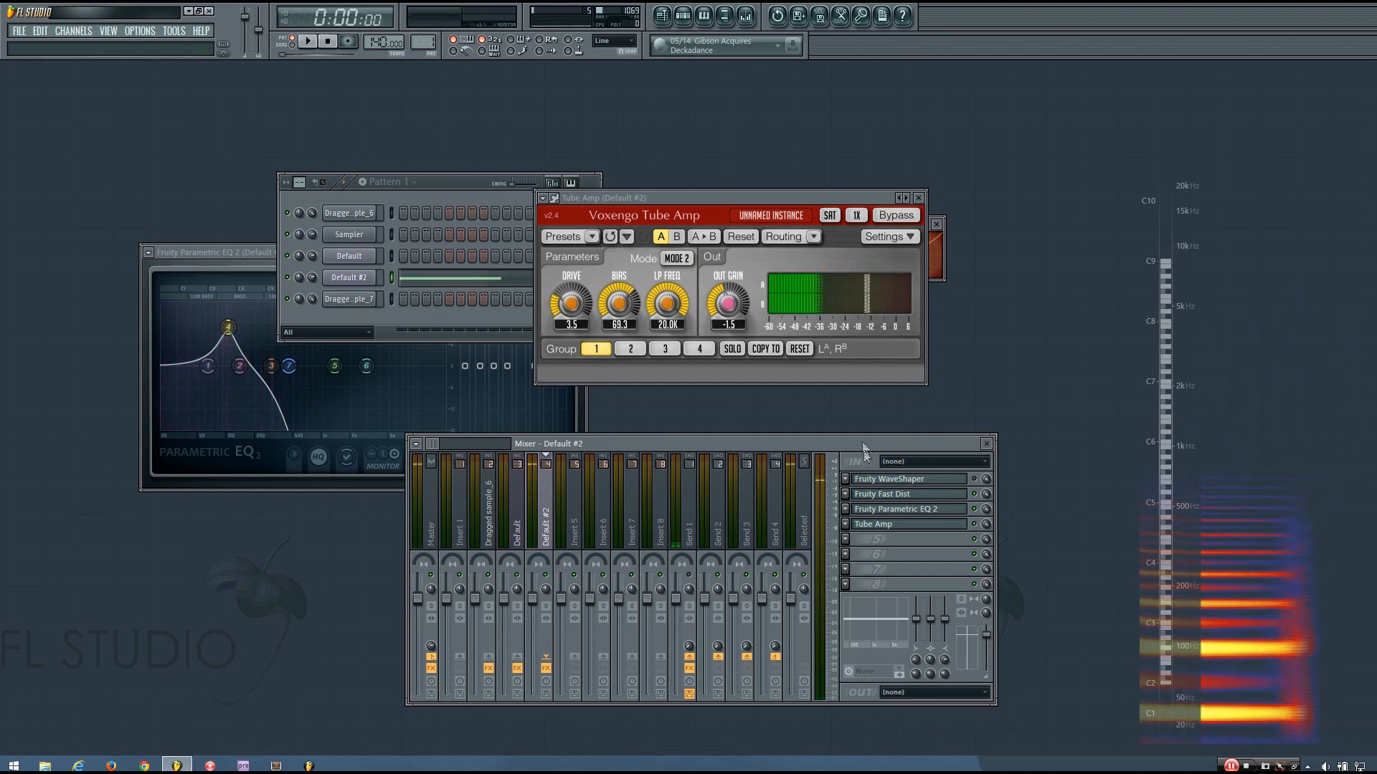
{"action": "left_click_drag", "start_coordinate": [862, 446], "coordinate": [856, 456]}
{"action": "key", "text": "space"}
{"action": "key", "text": "space"}
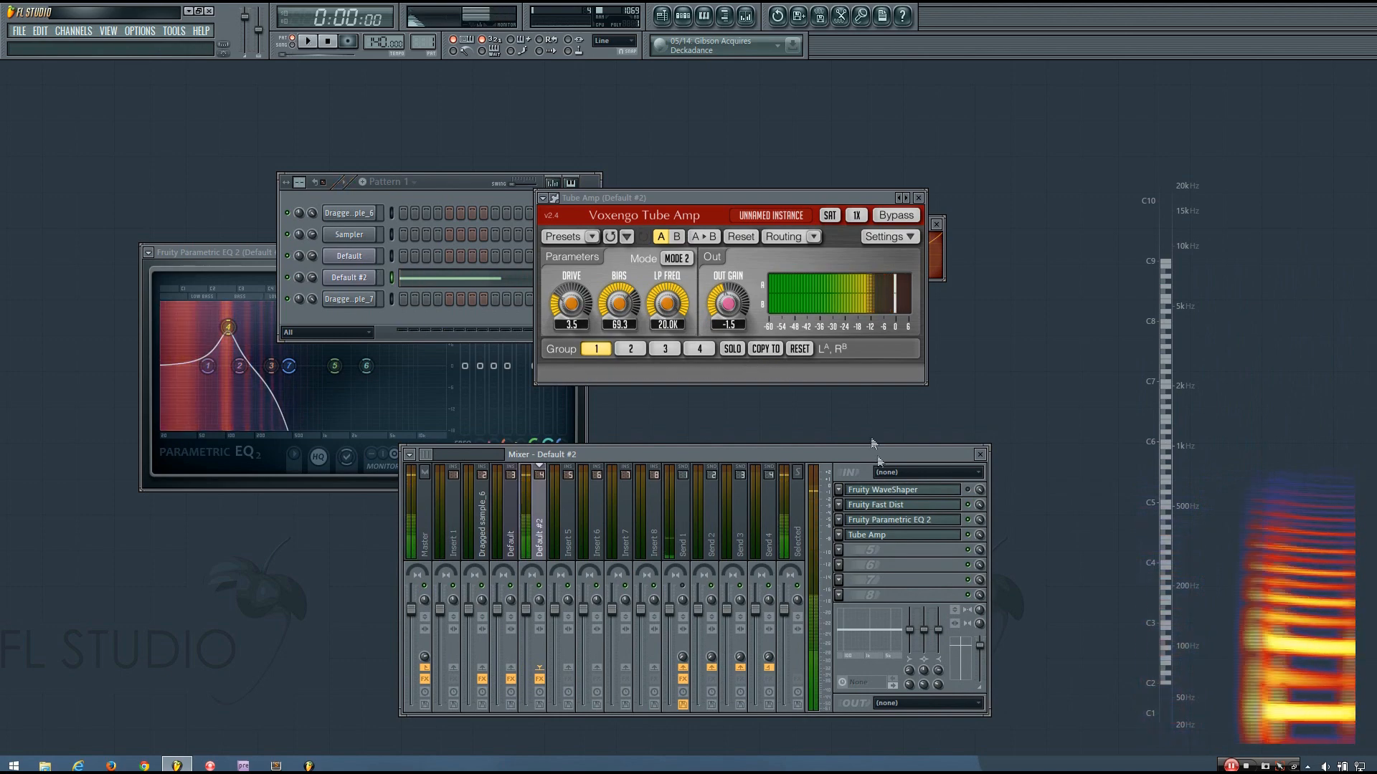
Enable the Tube Amp slot, close its editor, and play the full chain with the mixer raised
{"action": "left_click", "coordinate": [968, 535]}
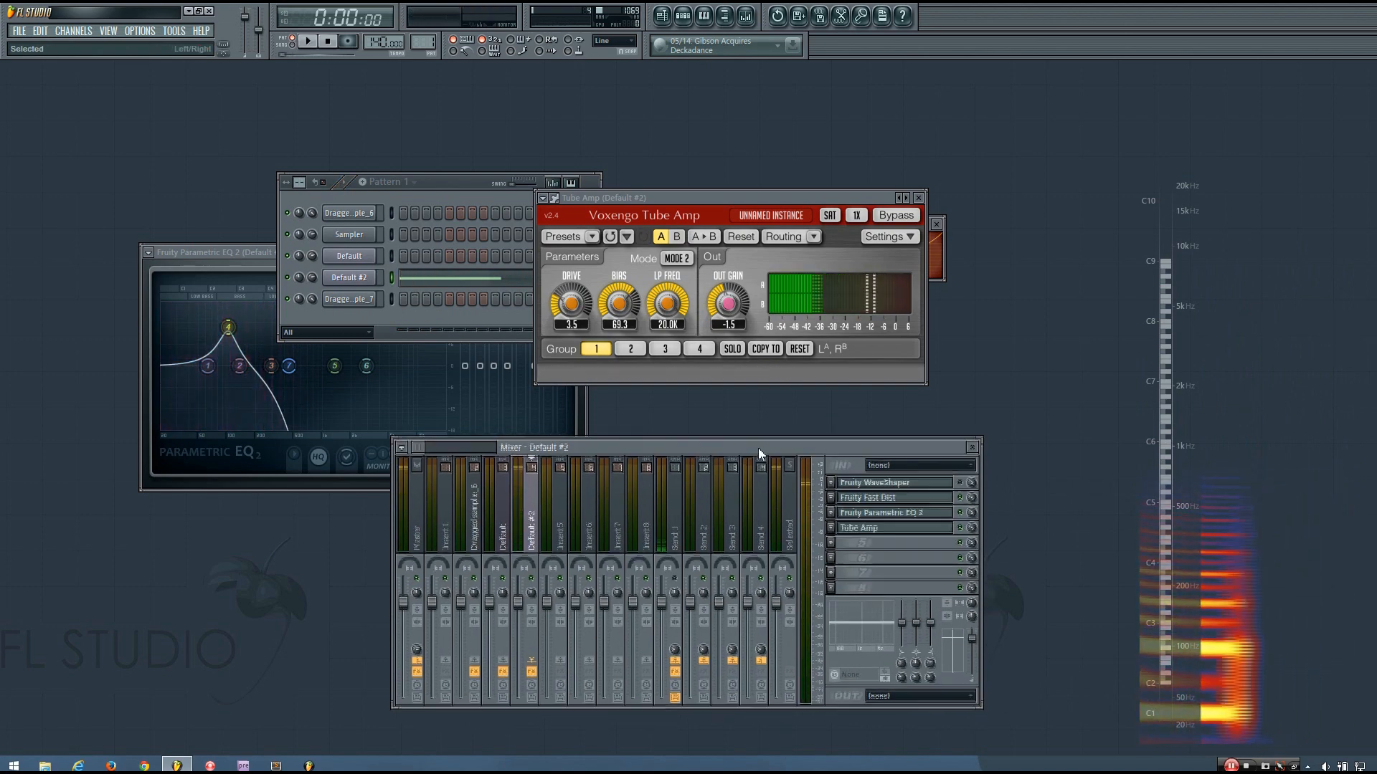
{"action": "left_click_drag", "start_coordinate": [767, 455], "coordinate": [758, 447]}
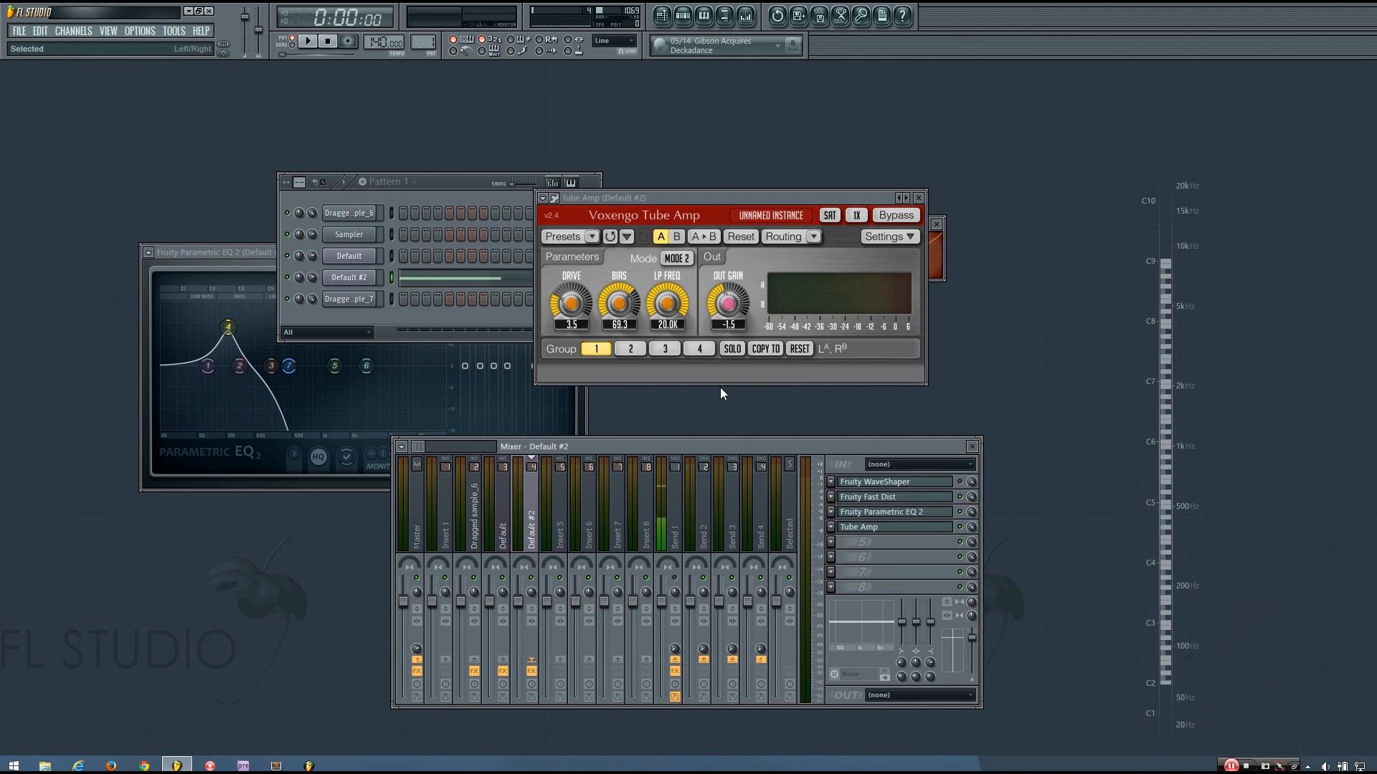
{"action": "left_click", "coordinate": [918, 197]}
{"action": "key", "text": "space"}
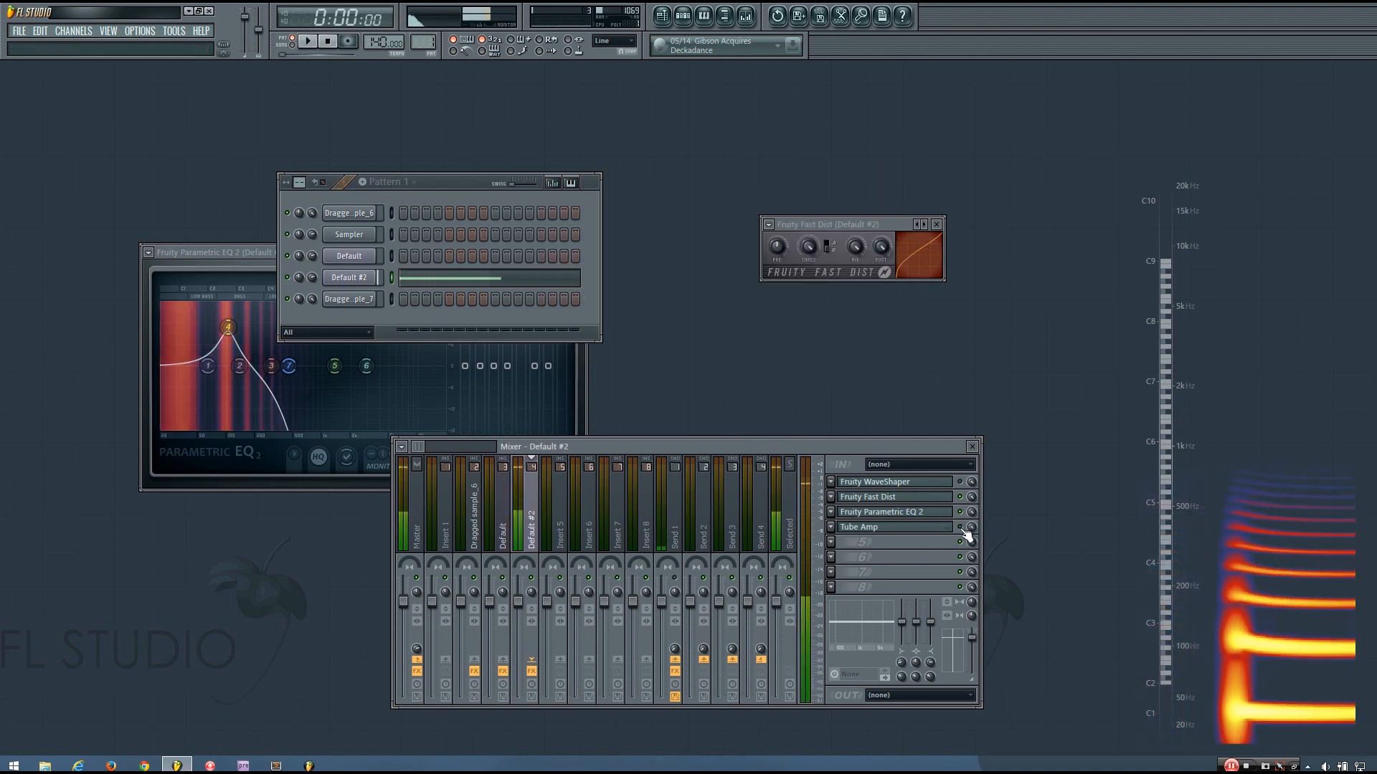
{"action": "key", "text": "space"}
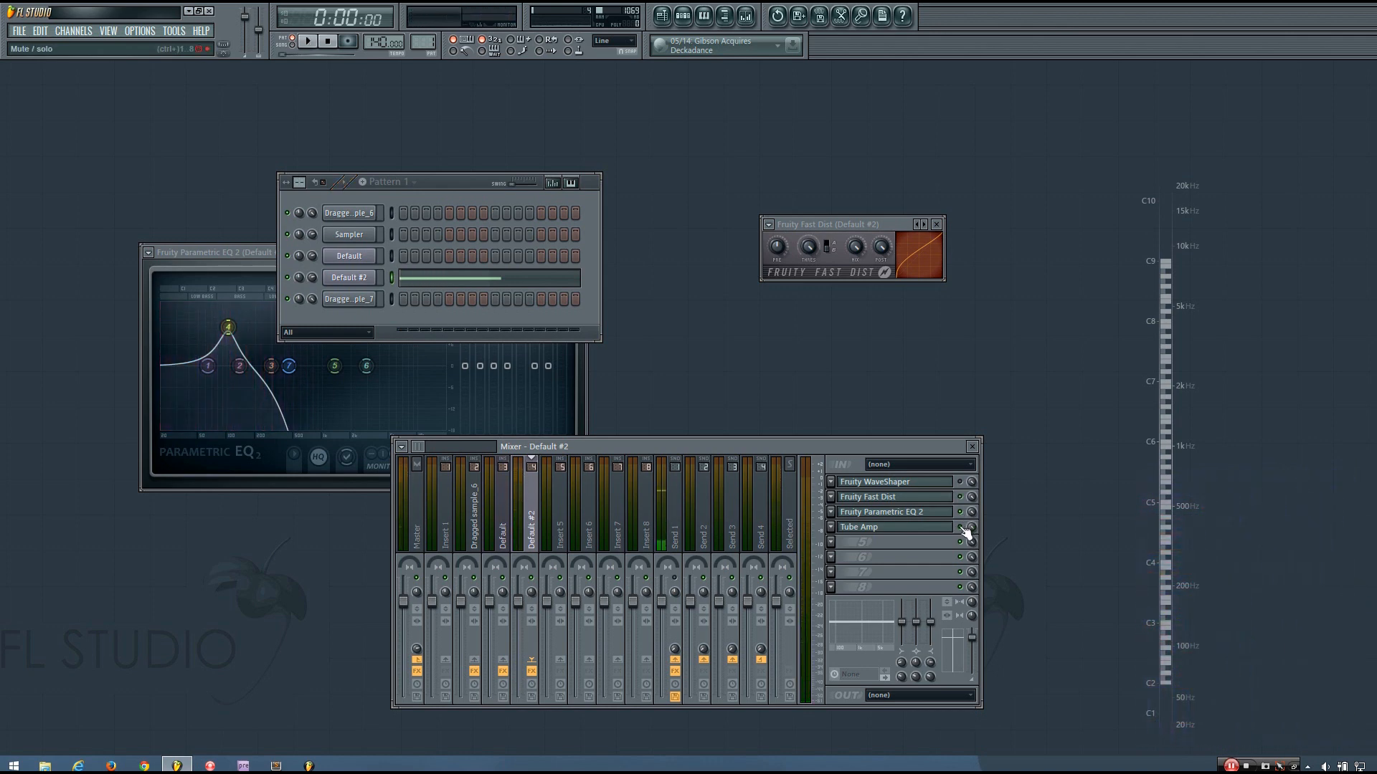
{"action": "key", "text": "space"}
{"action": "left_click_drag", "start_coordinate": [888, 445], "coordinate": [896, 372]}
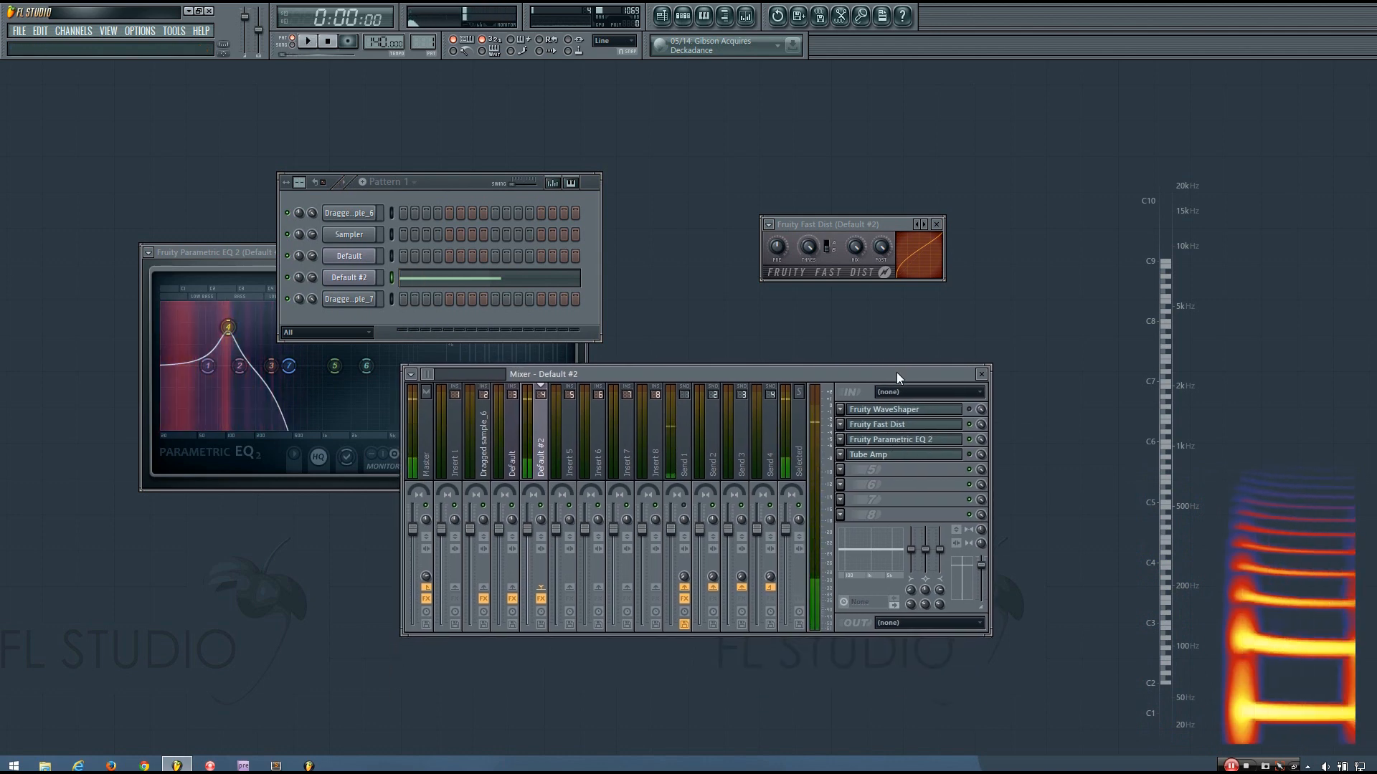
{"action": "key", "text": "space"}
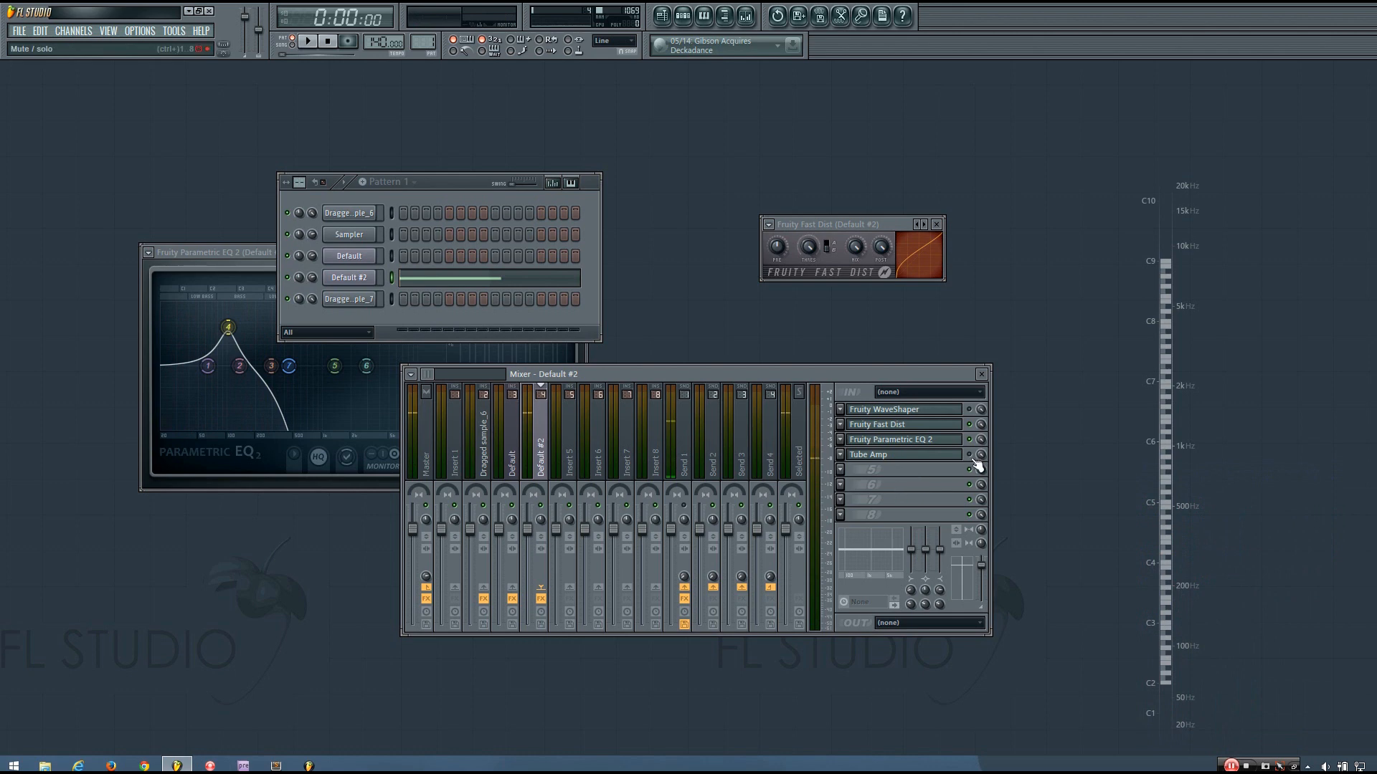
{"action": "key", "text": "space"}
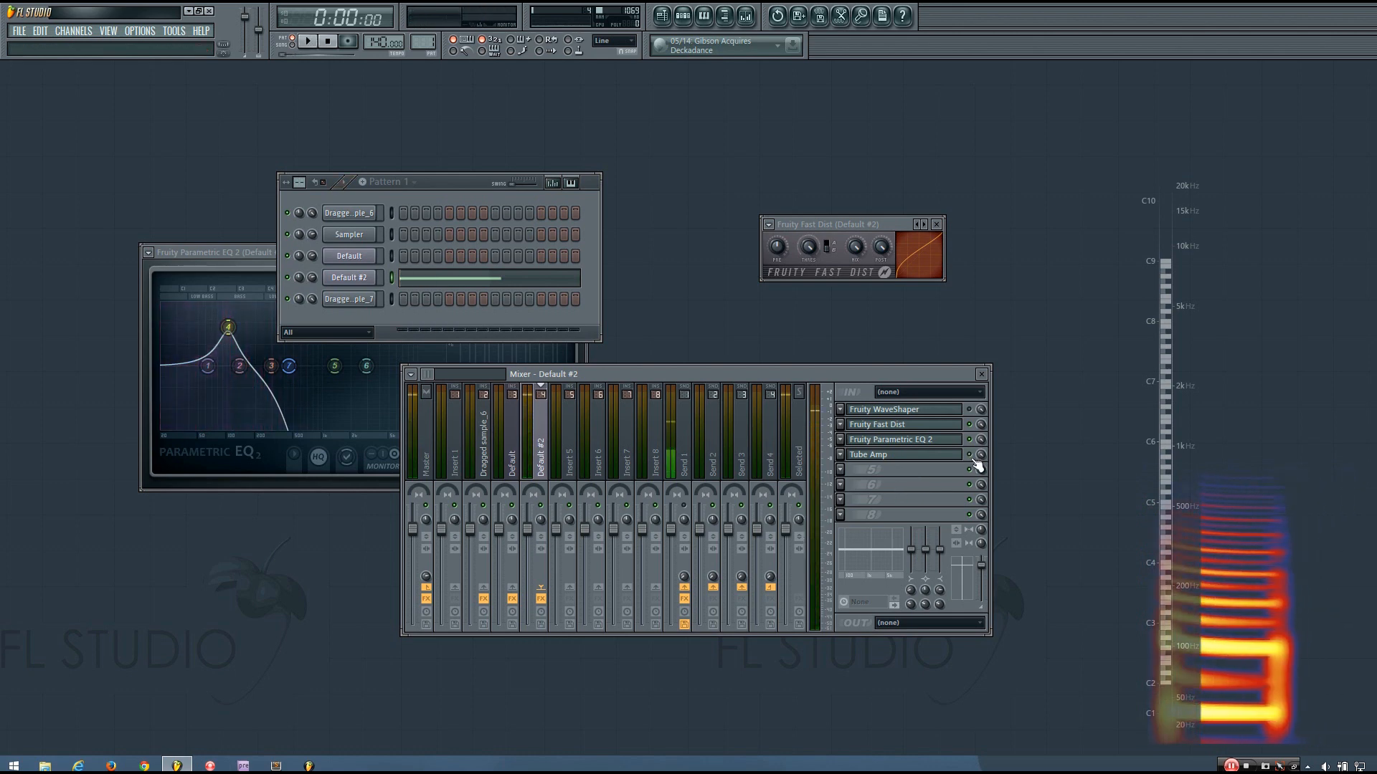
Load a second Fruity Fast Dist into effect slot 5 and move its window aside
{"action": "left_click", "coordinate": [841, 471]}
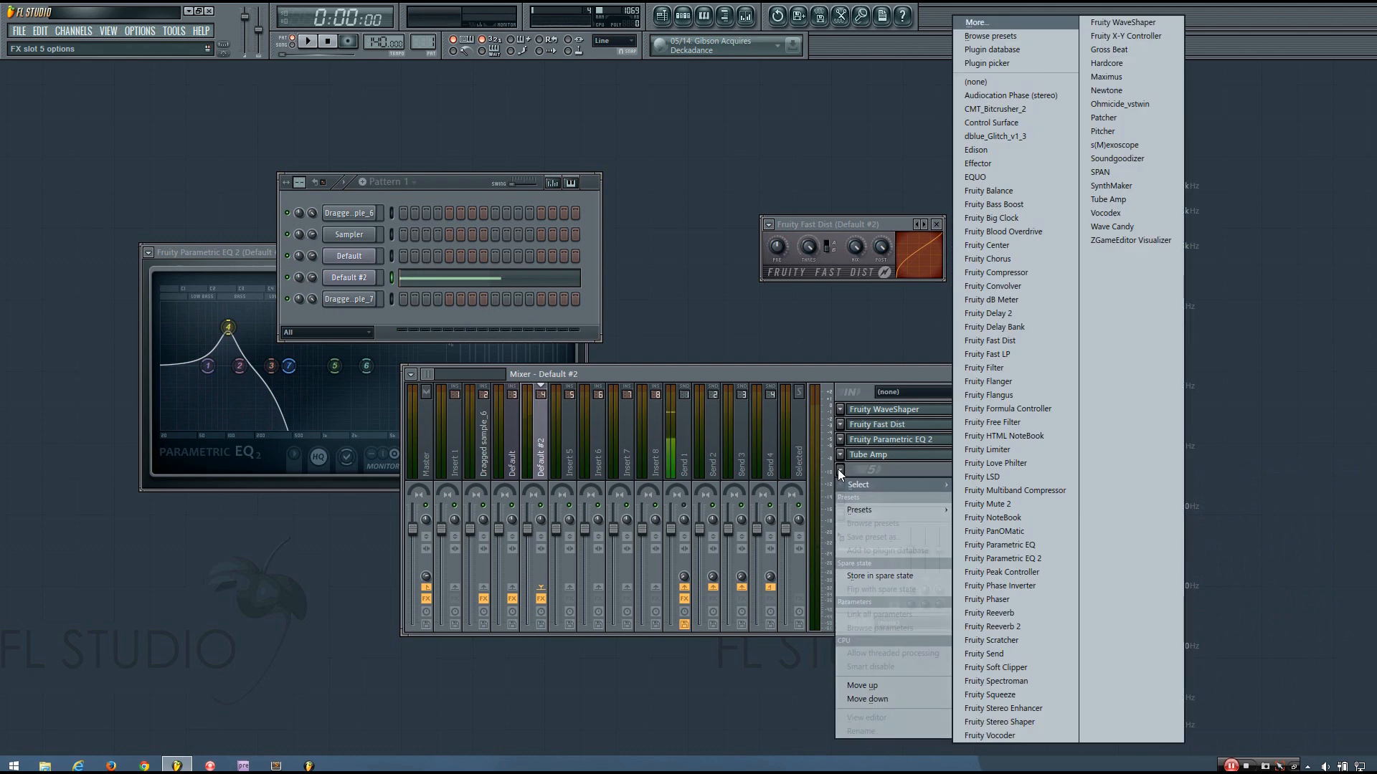
{"action": "left_click", "coordinate": [1001, 340]}
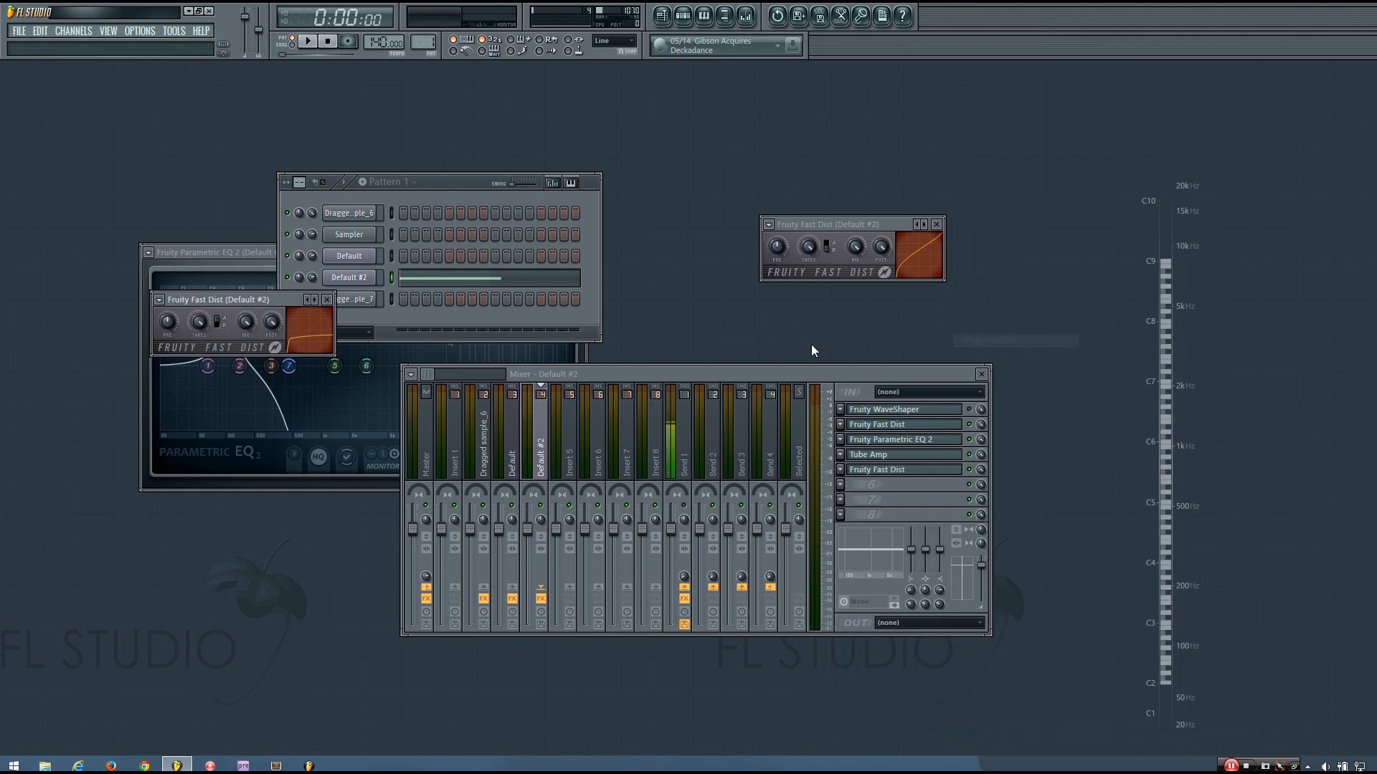
{"action": "left_click_drag", "start_coordinate": [254, 305], "coordinate": [629, 282]}
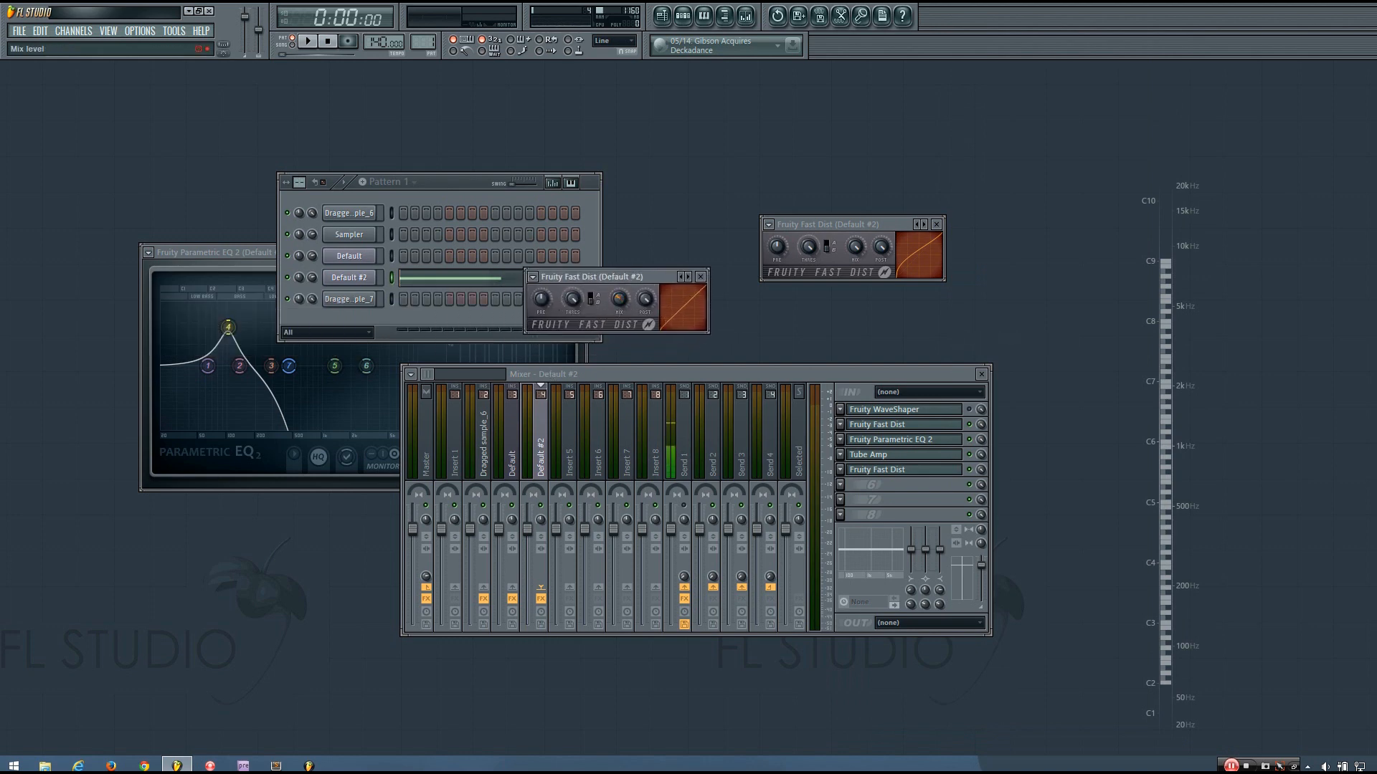
Turn up the new Fast Dist's MIX level while replaying the bass
{"action": "key", "text": "space"}
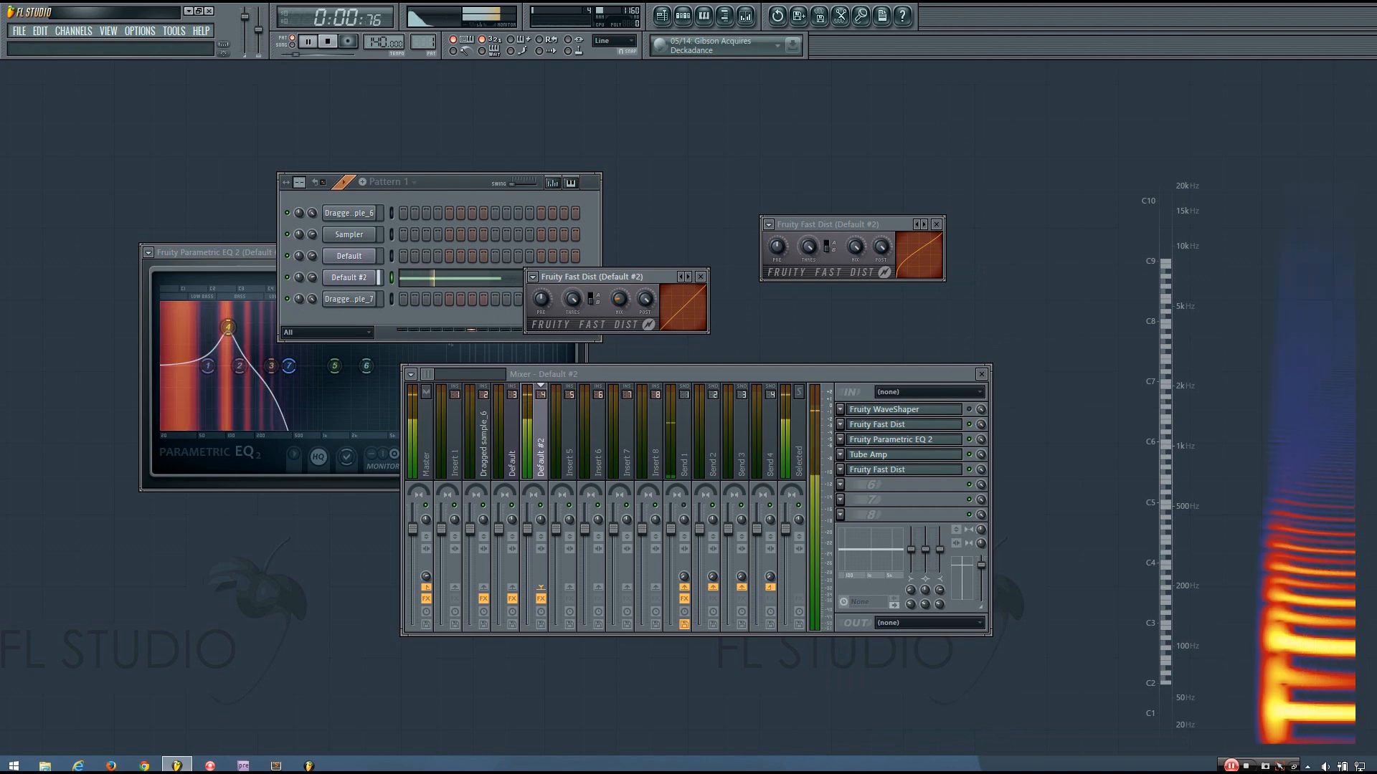
{"action": "key", "text": "space"}
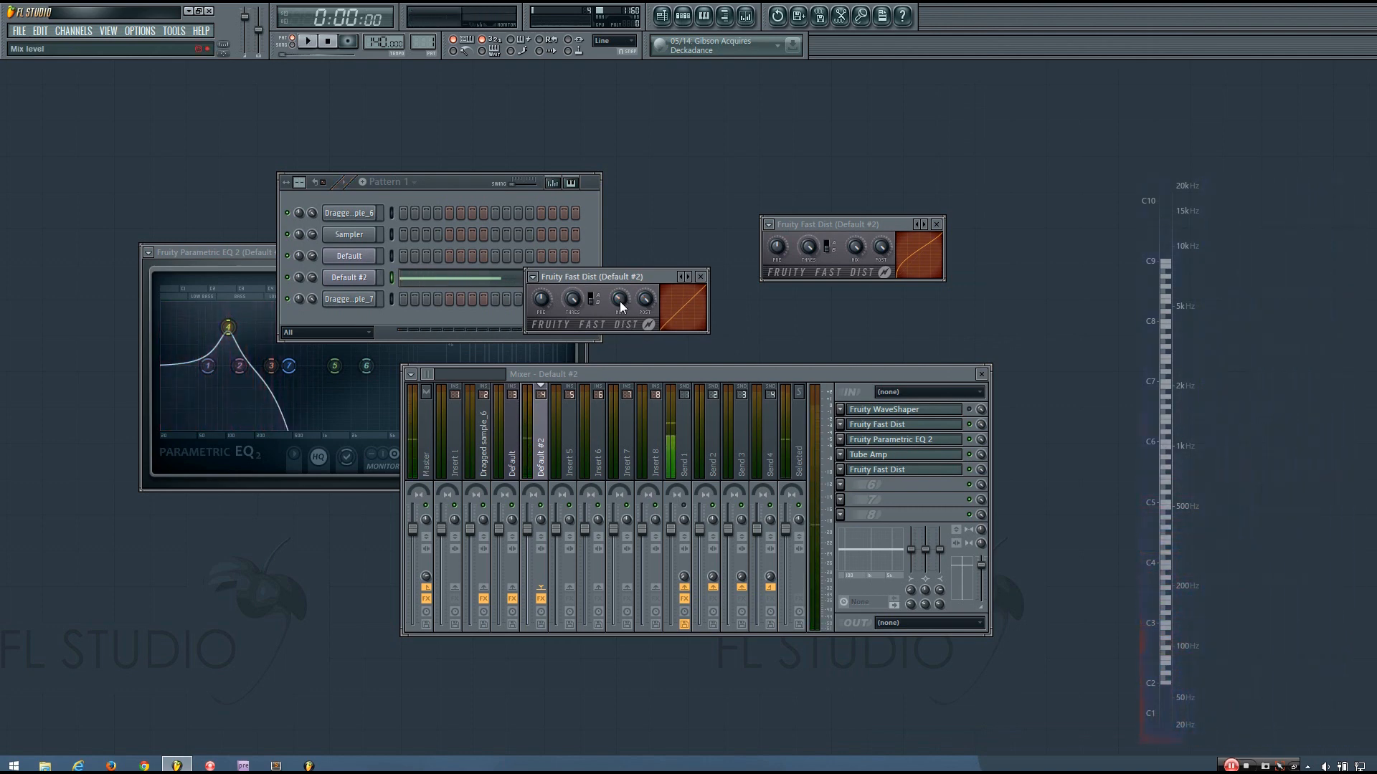
{"action": "key", "text": "space"}
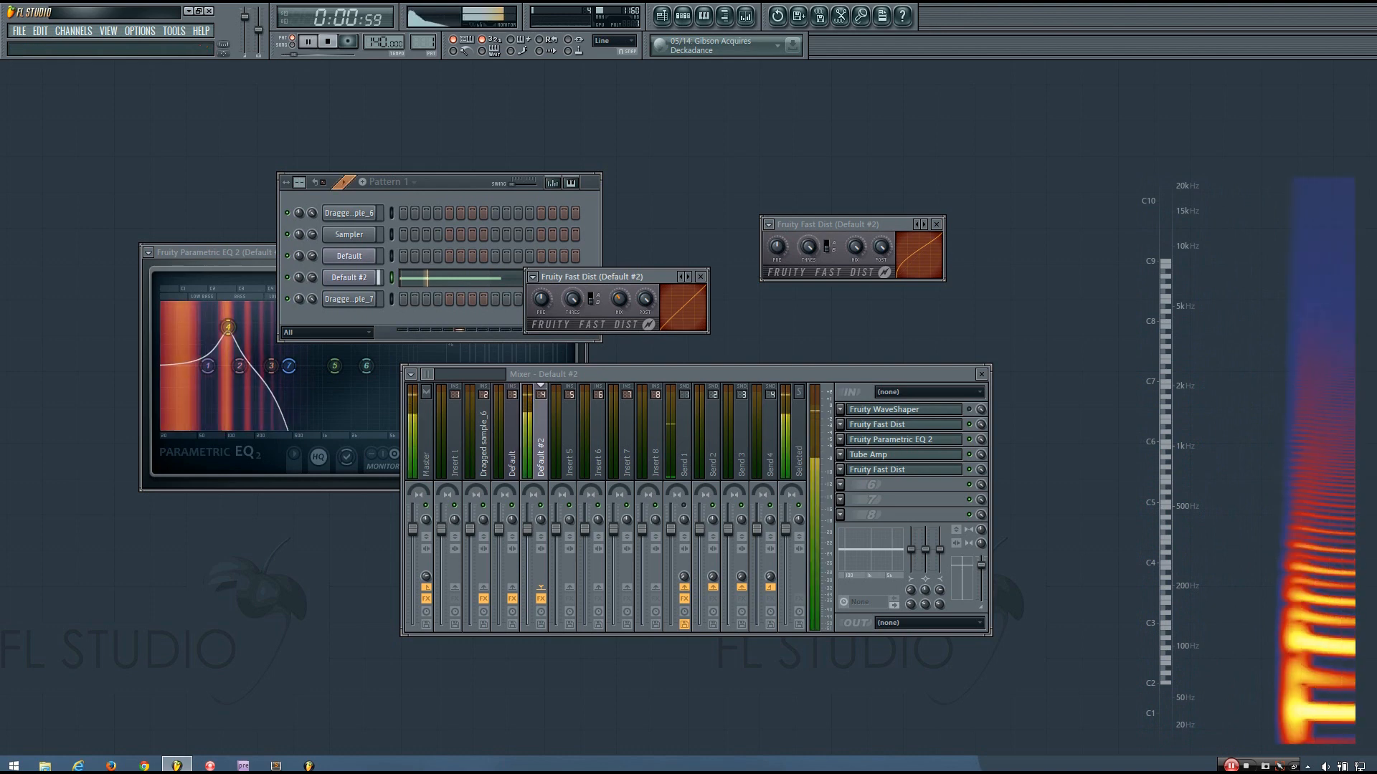
{"action": "key", "text": "space"}
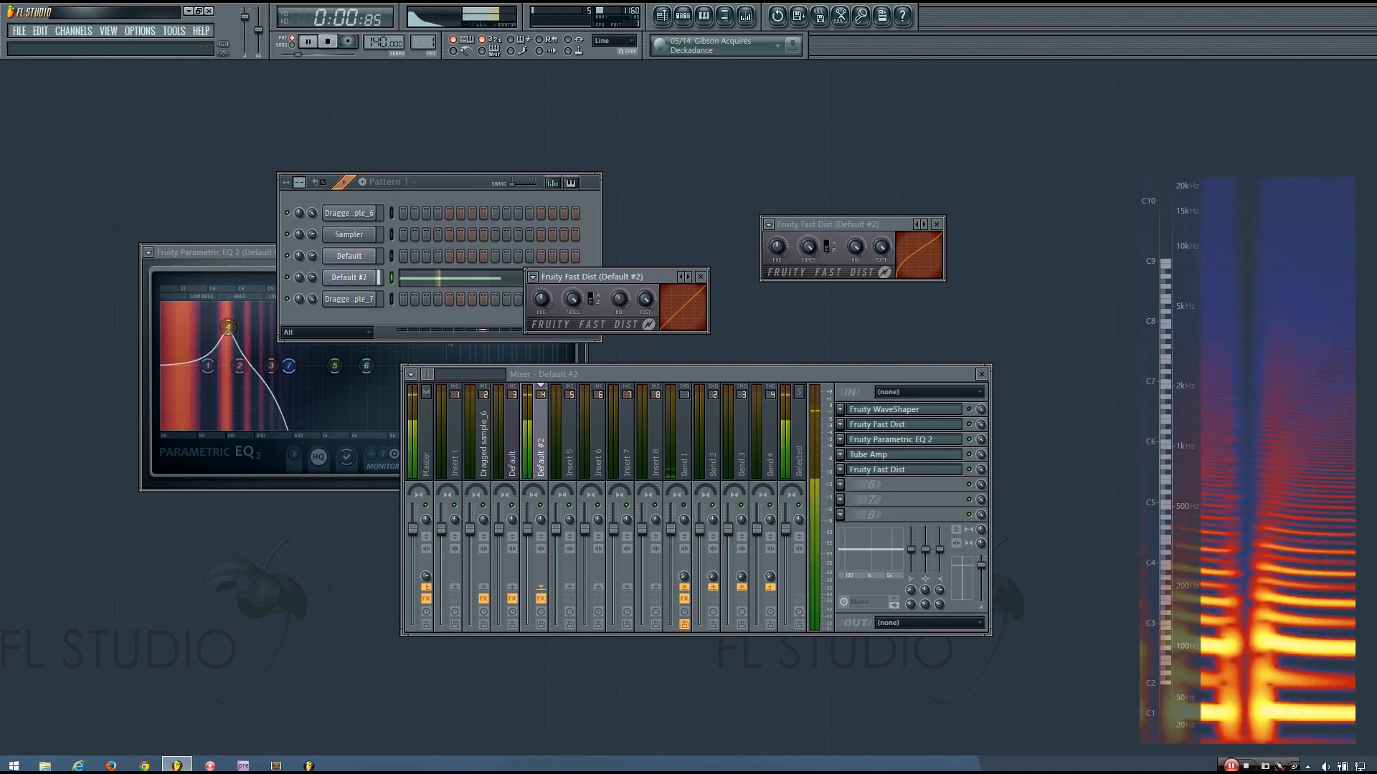
{"action": "left_click_drag", "start_coordinate": [619, 302], "coordinate": [620, 285]}
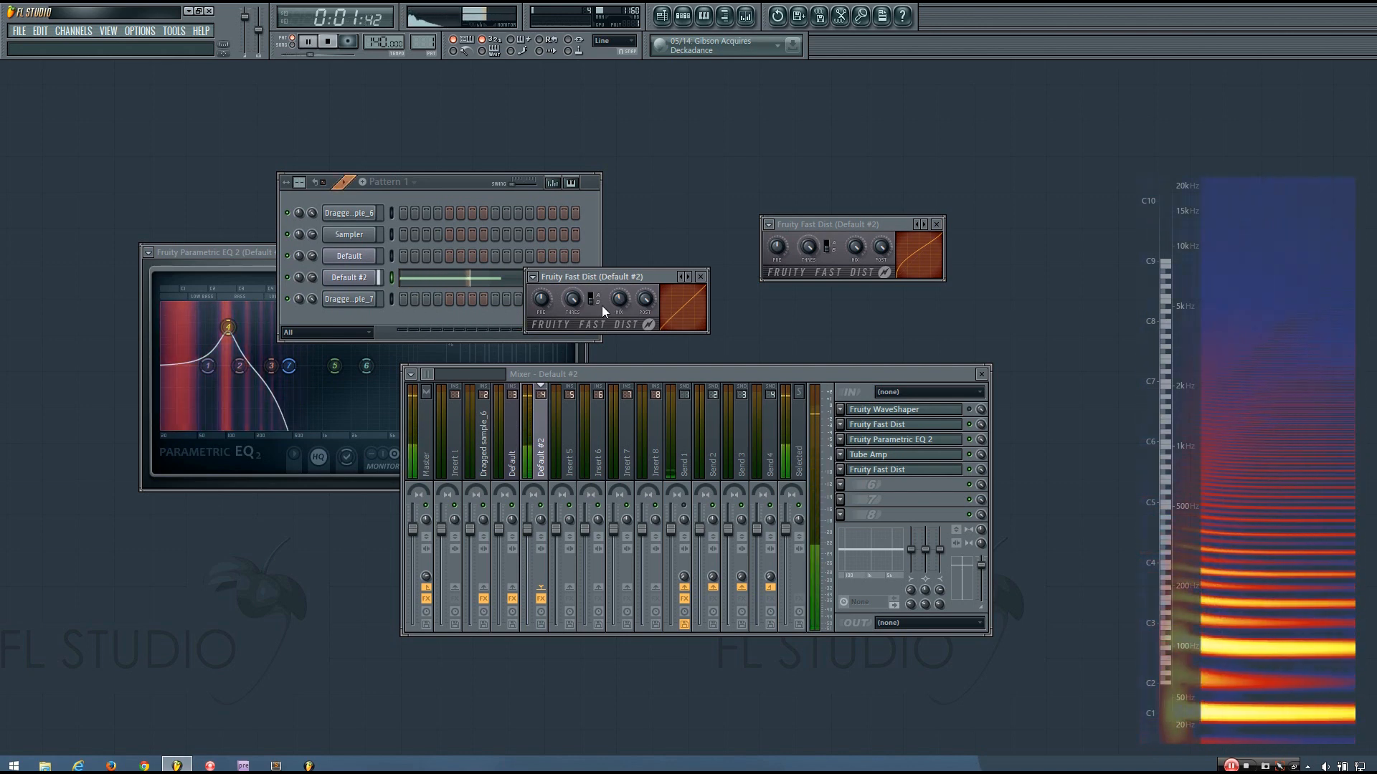
{"action": "key", "text": "space"}
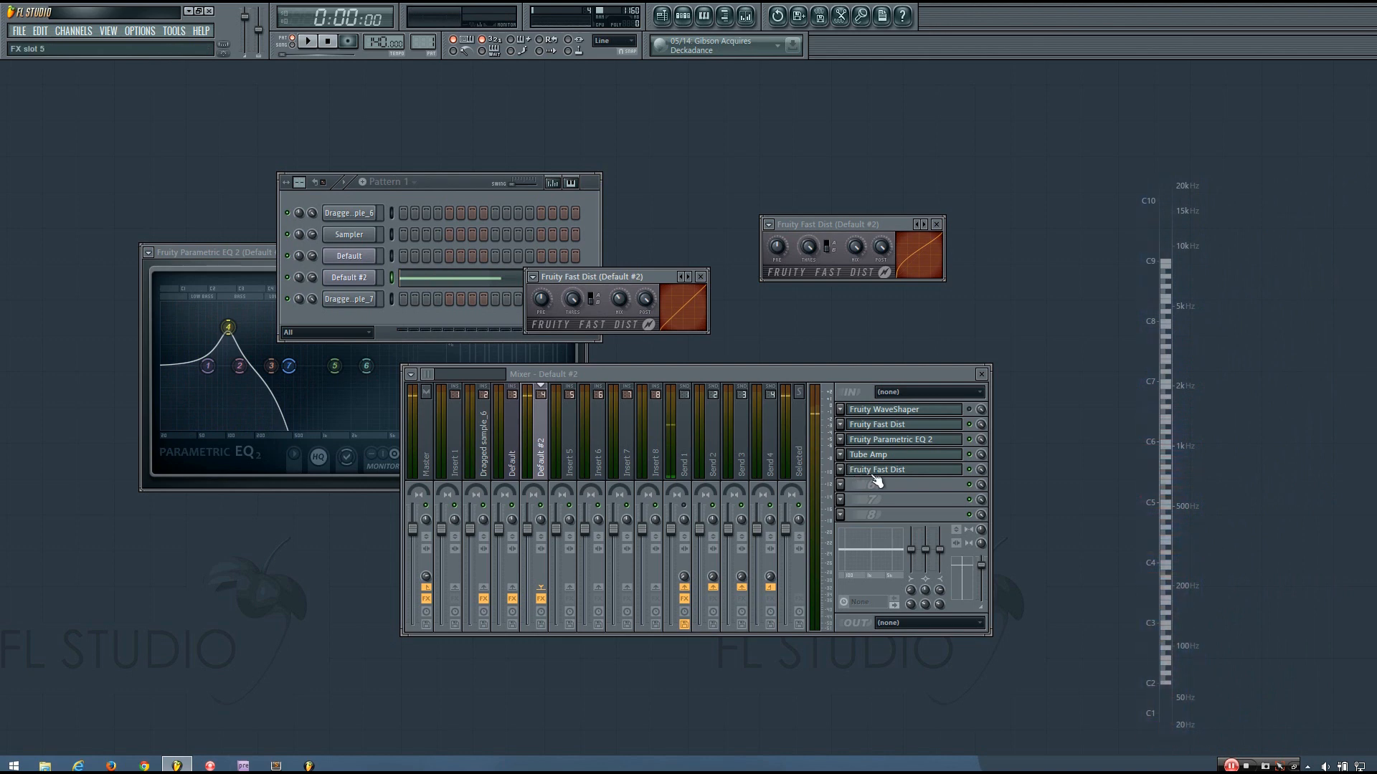
{"action": "key", "text": "space"}
{"action": "key", "text": "space"}
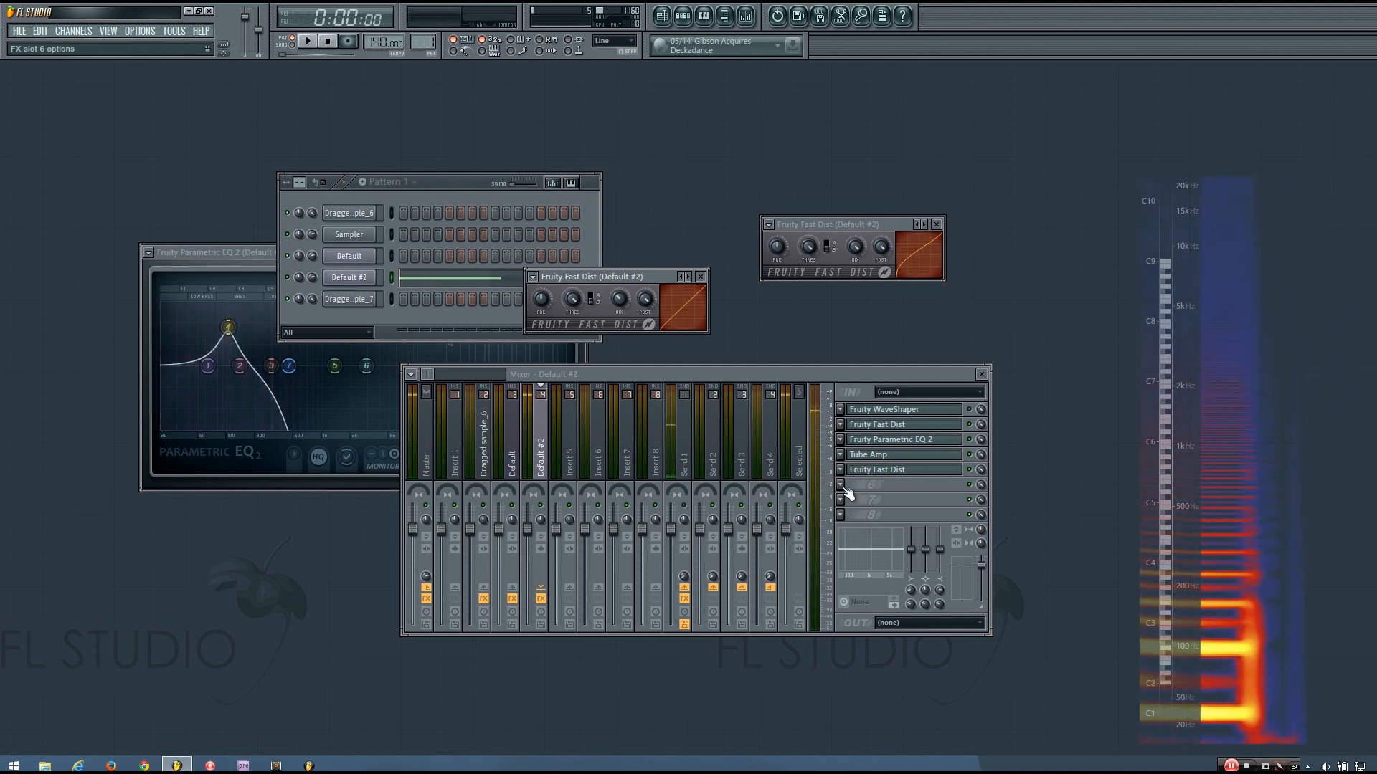
Load Parametric EQ 2 into slot 6, make band 7 a low-pass, and reset its width
{"action": "left_click", "coordinate": [840, 485]}
{"action": "left_click", "coordinate": [1057, 552]}
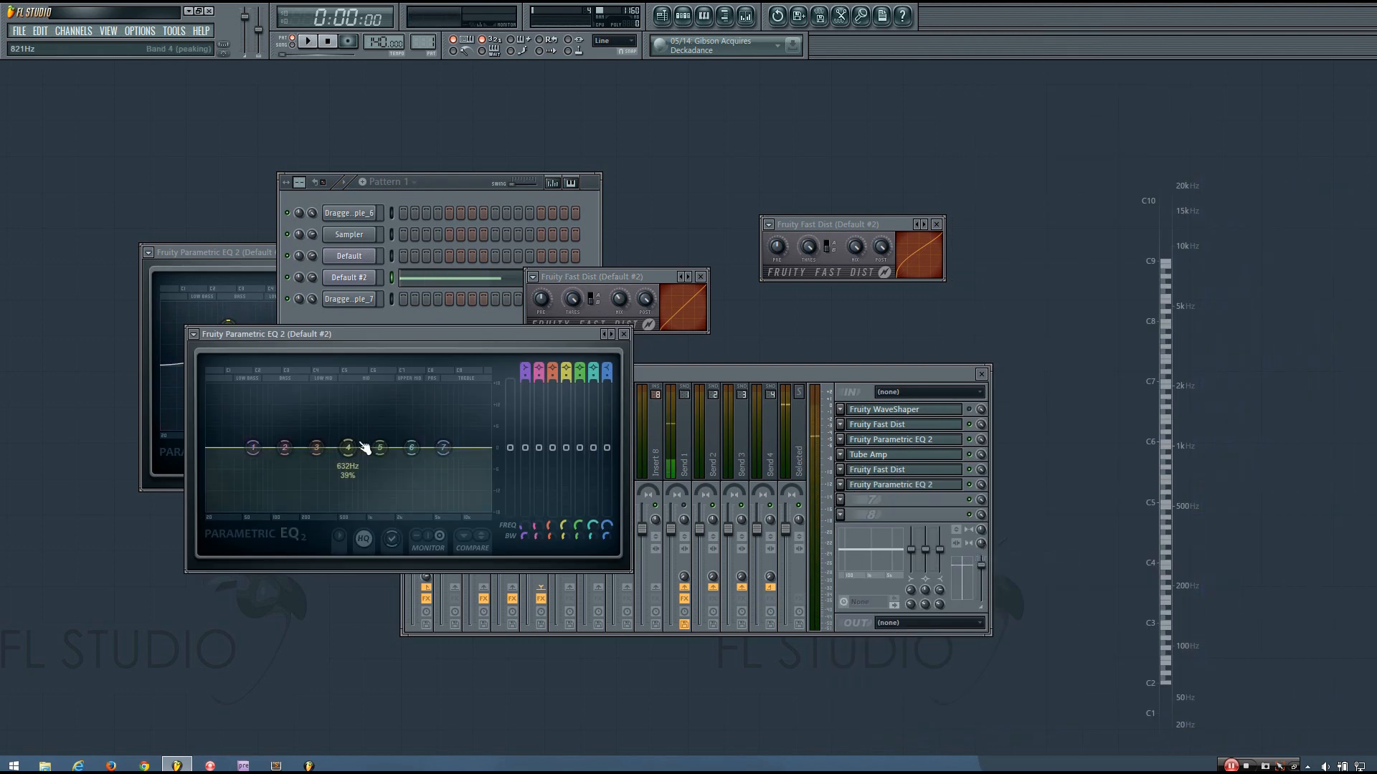
{"action": "left_click_drag", "start_coordinate": [608, 368], "coordinate": [618, 506]}
{"action": "right_click", "coordinate": [608, 531]}
{"action": "left_click", "coordinate": [612, 537]}
{"action": "key", "text": "space"}
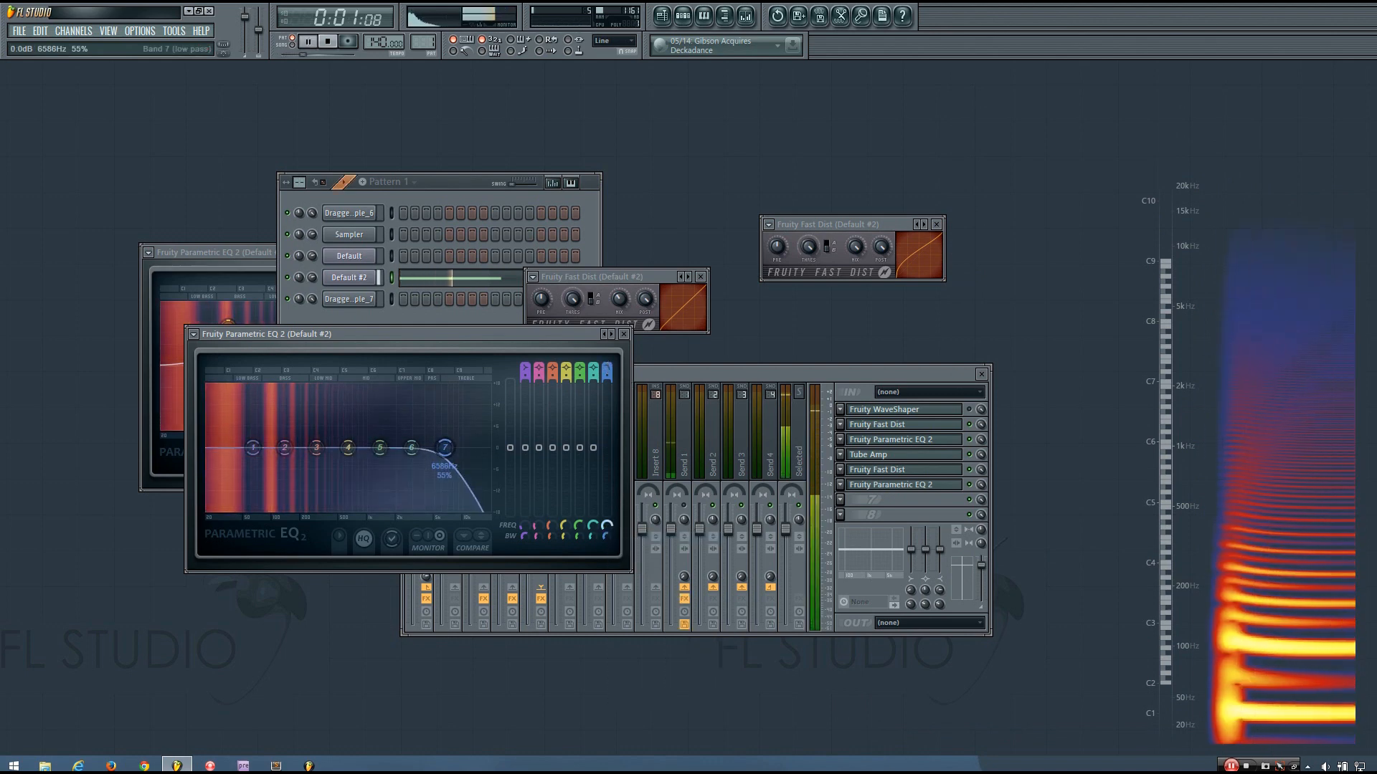
{"action": "key", "text": "space"}
Dip band 4 near 483 Hz, check it by ear, and close the EQ
{"action": "left_click_drag", "start_coordinate": [348, 447], "coordinate": [340, 456]}
{"action": "key", "text": "space"}
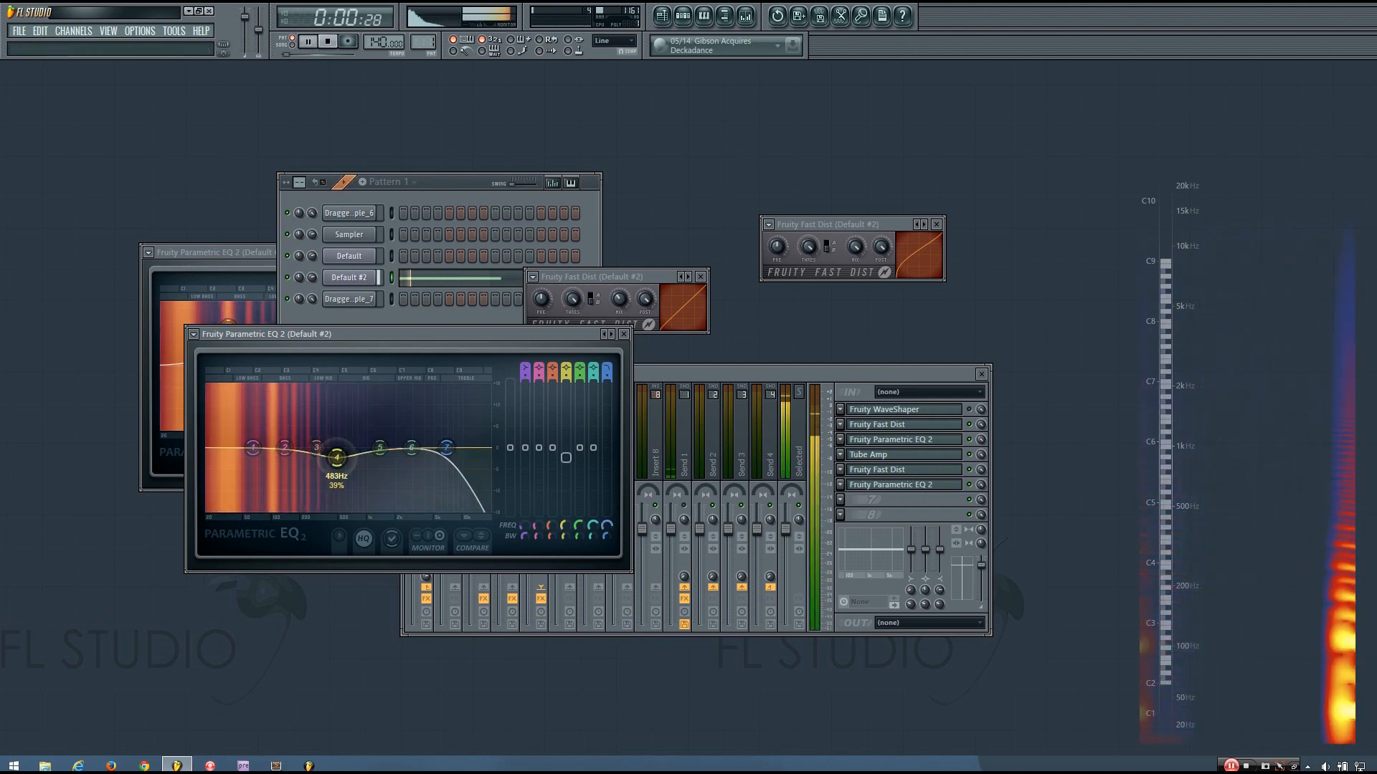
{"action": "key", "text": "space"}
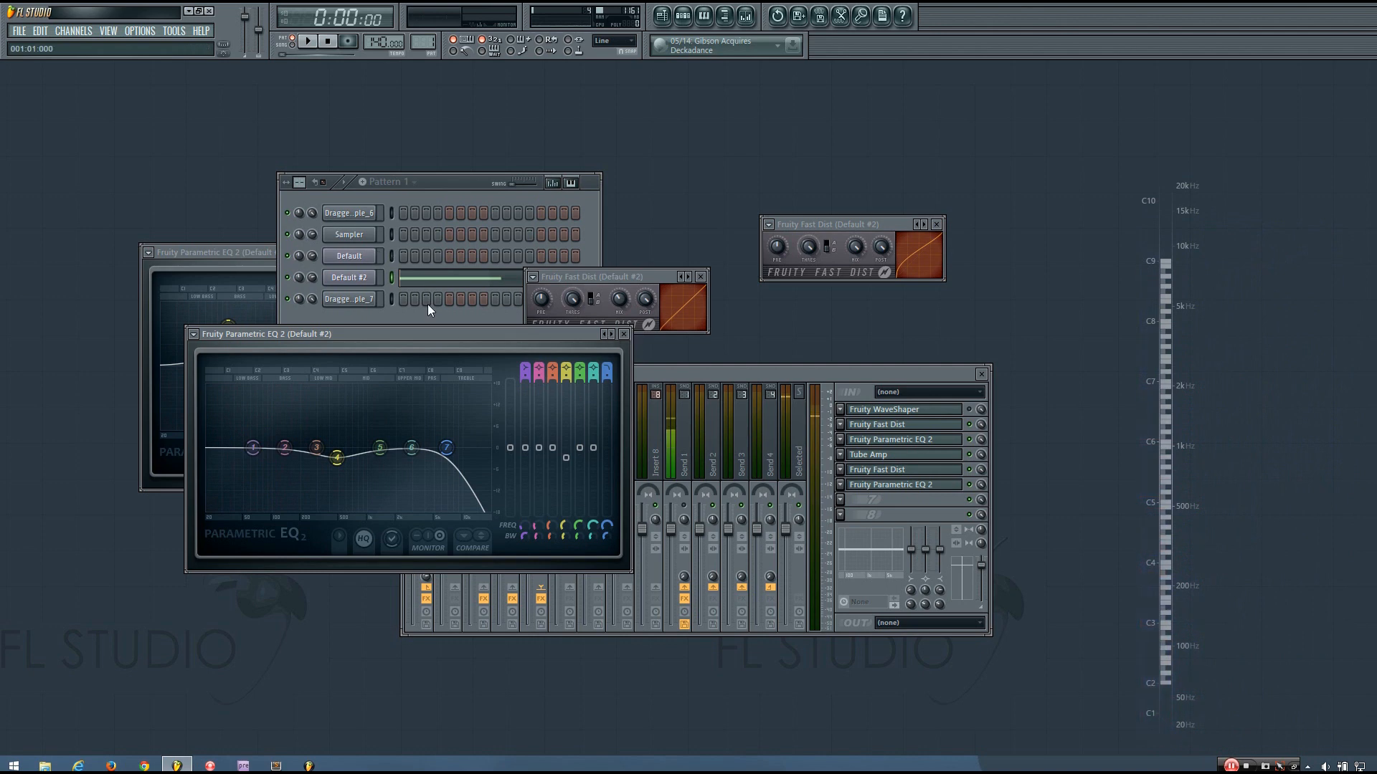
{"action": "left_click", "coordinate": [625, 335]}
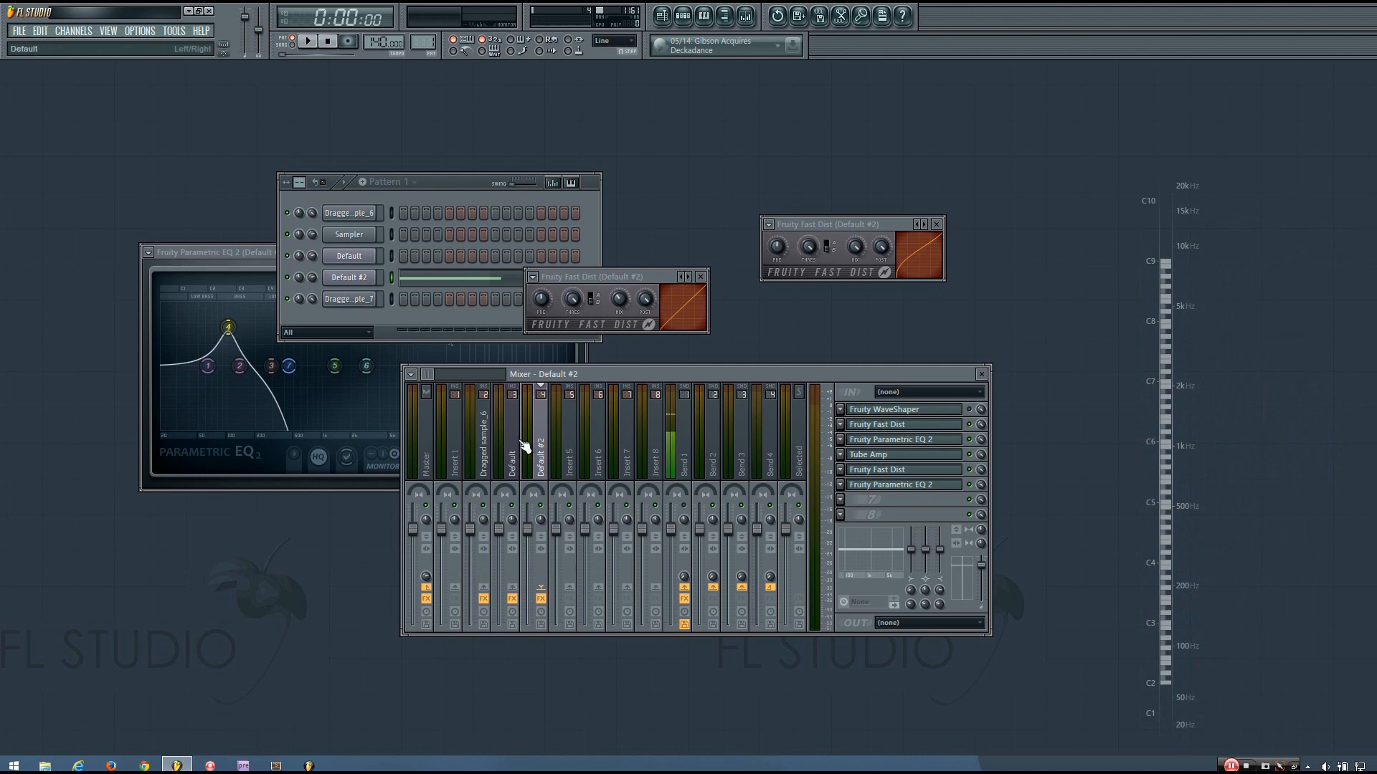
Reopen the first Parametric EQ 2 beside the mixer and retune bands 2 and 4 during playback
{"action": "left_click", "coordinate": [901, 439]}
{"action": "left_click", "coordinate": [900, 439]}
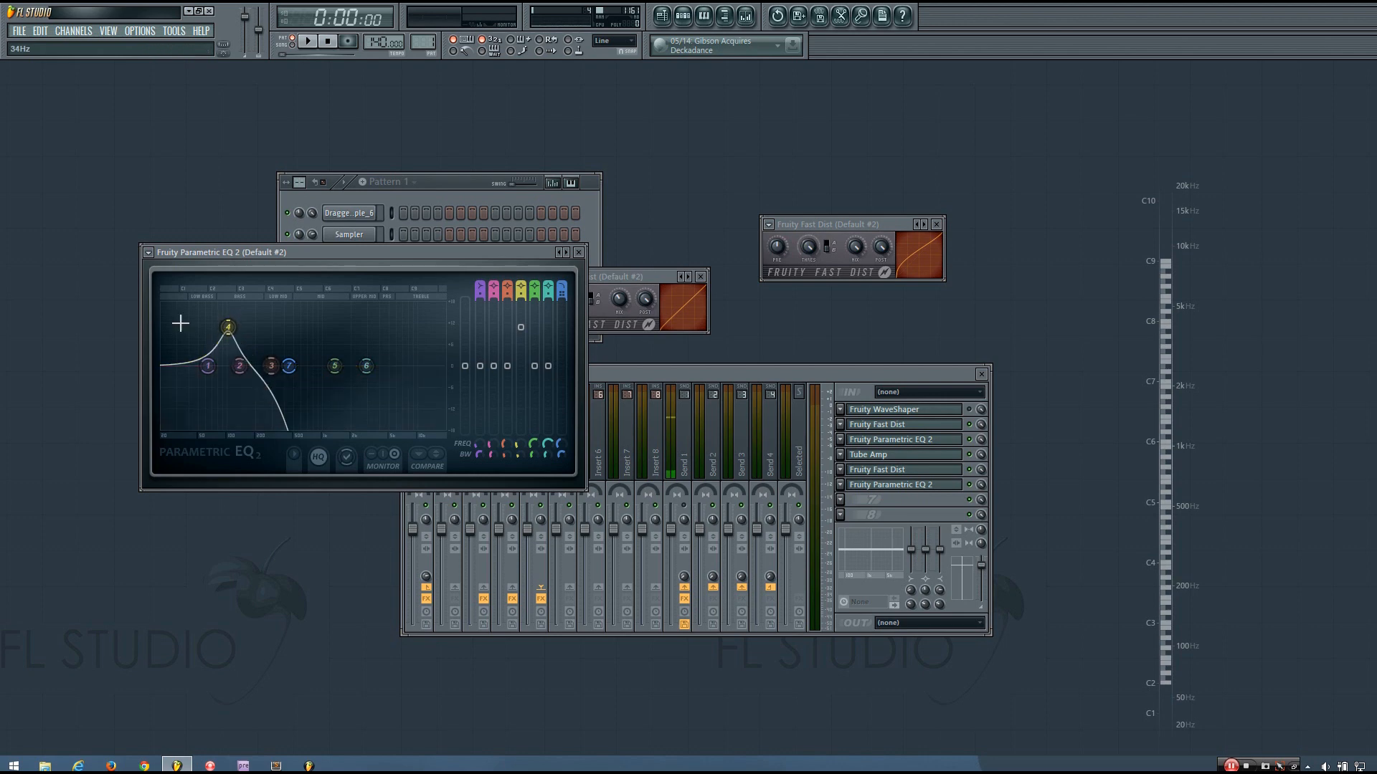
{"action": "left_click_drag", "start_coordinate": [331, 257], "coordinate": [361, 347]}
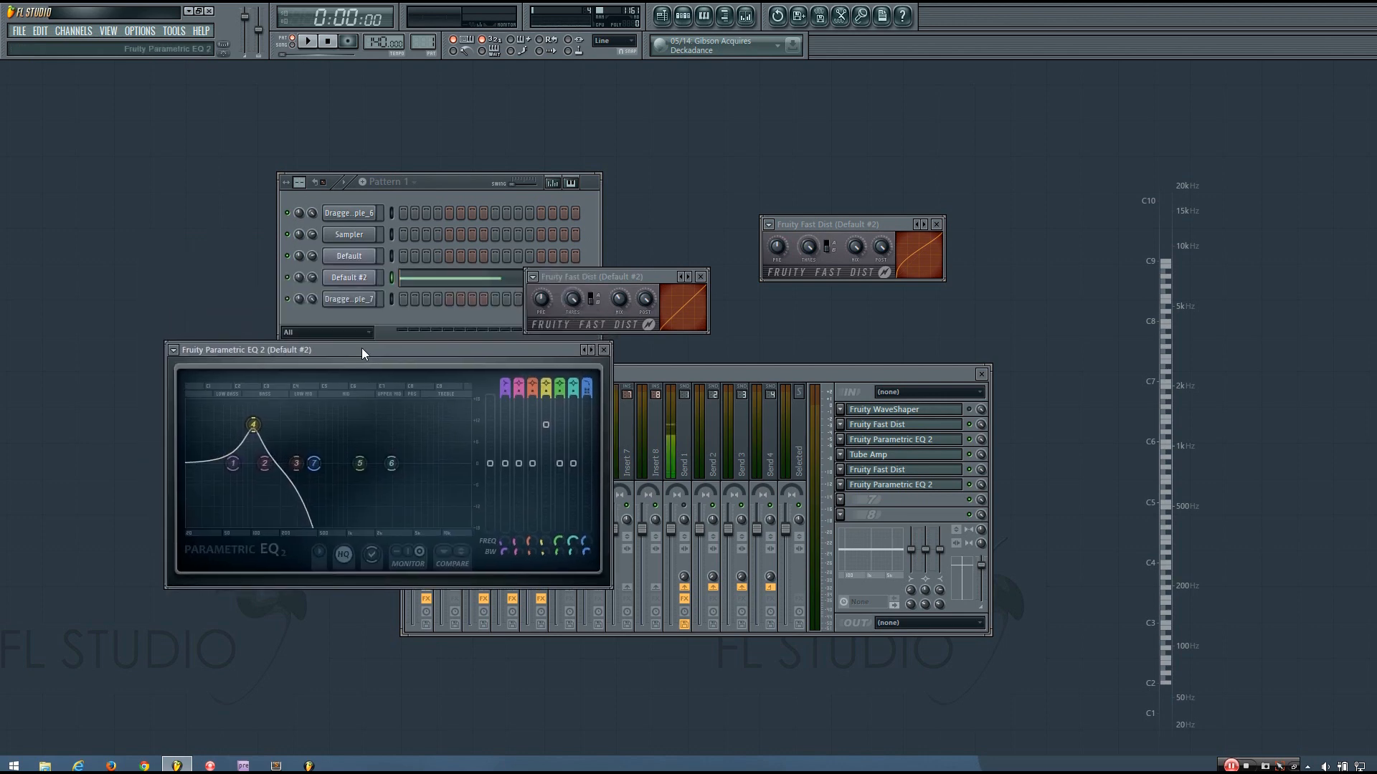
{"action": "key", "text": "space"}
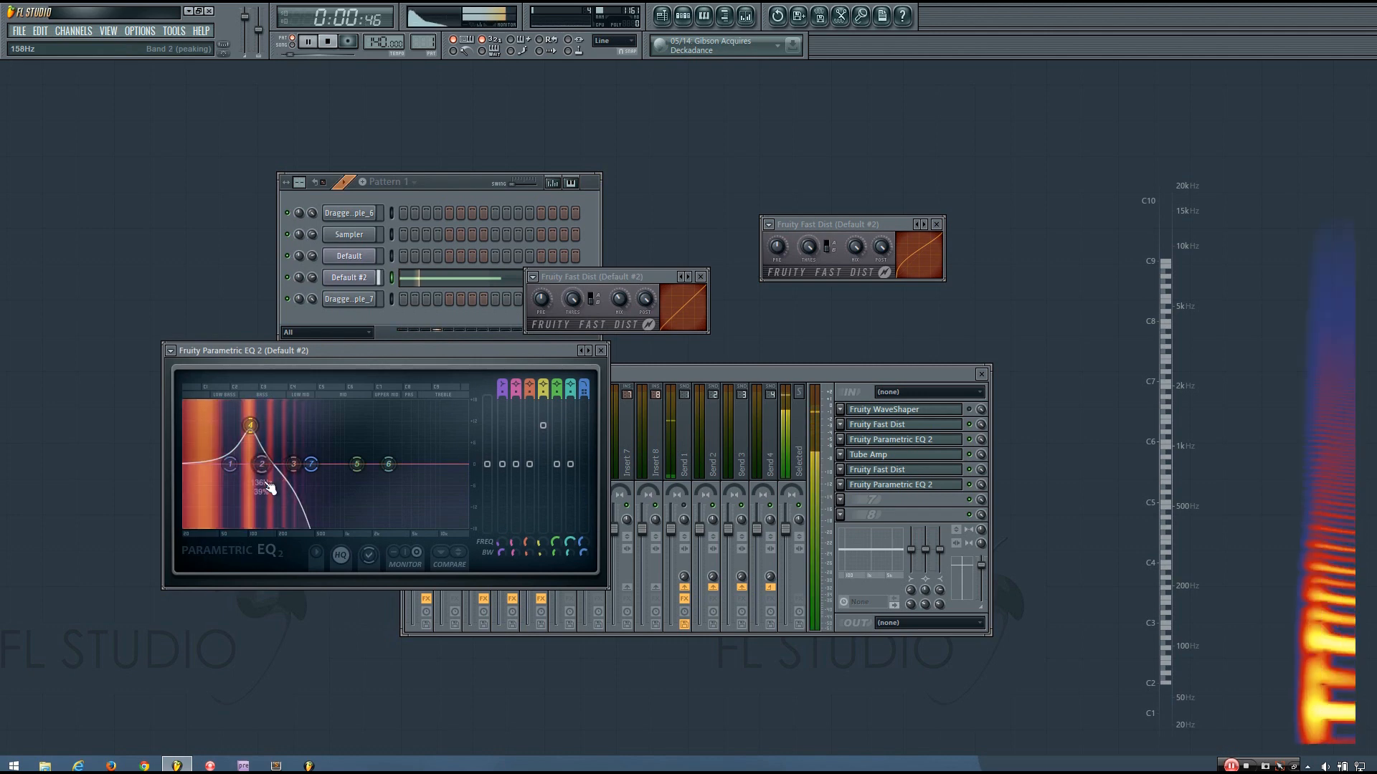
{"action": "key", "text": "space"}
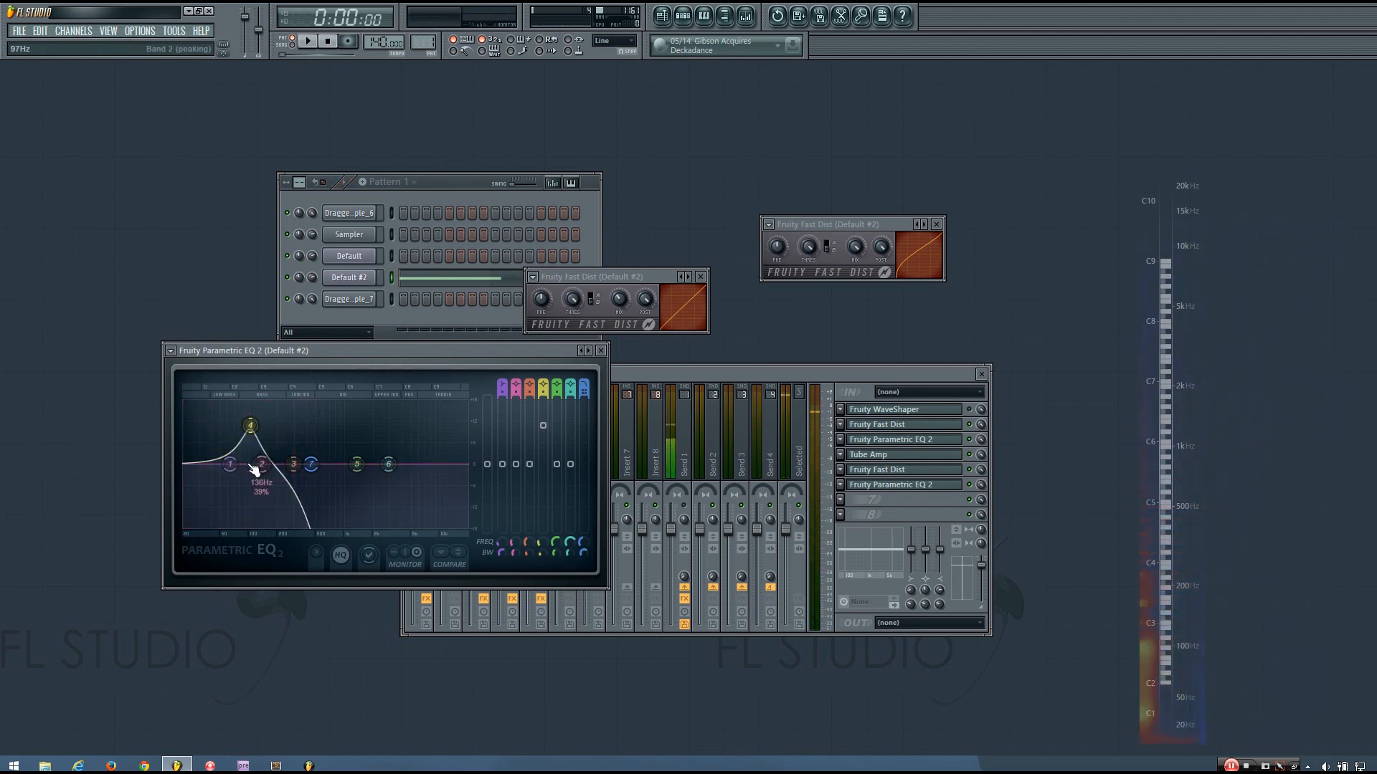
{"action": "key", "text": "space"}
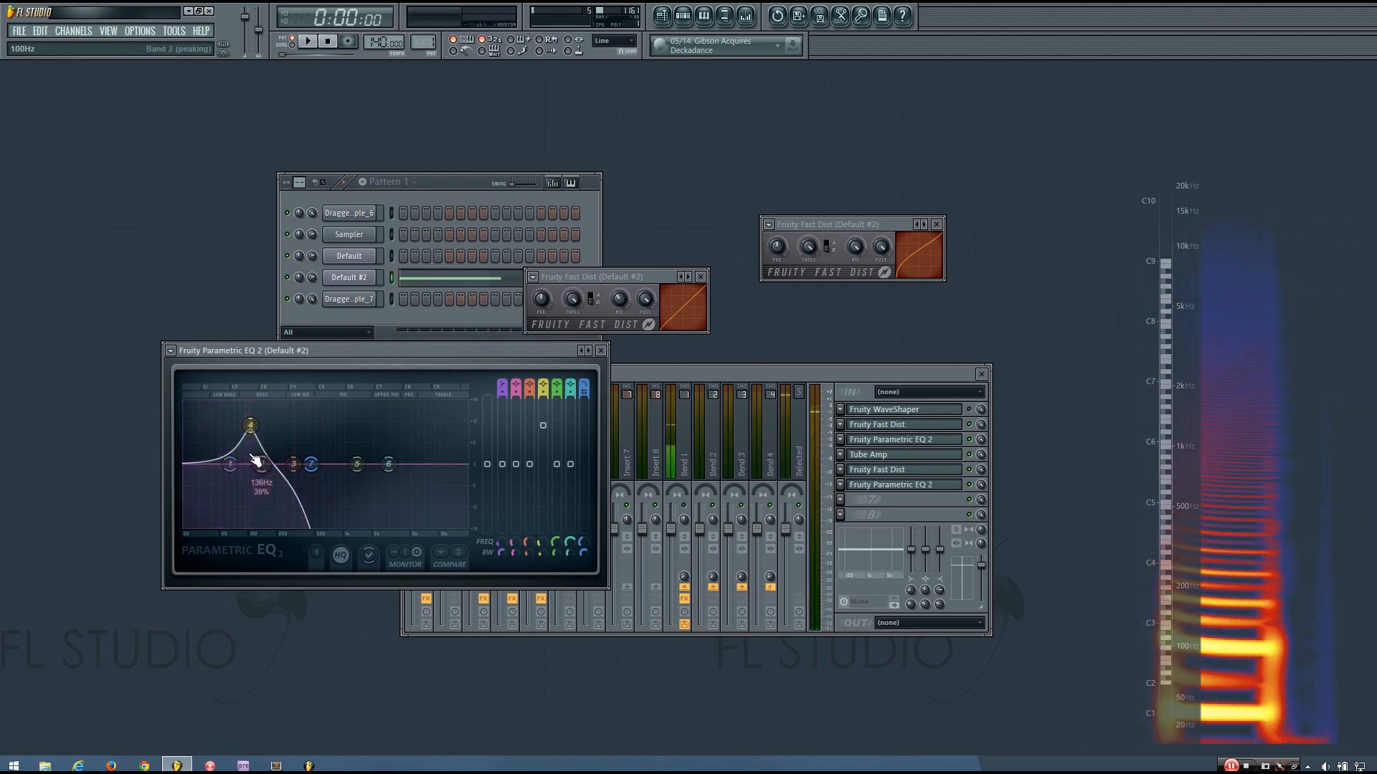
{"action": "key", "text": "space"}
{"action": "key", "text": "space"}
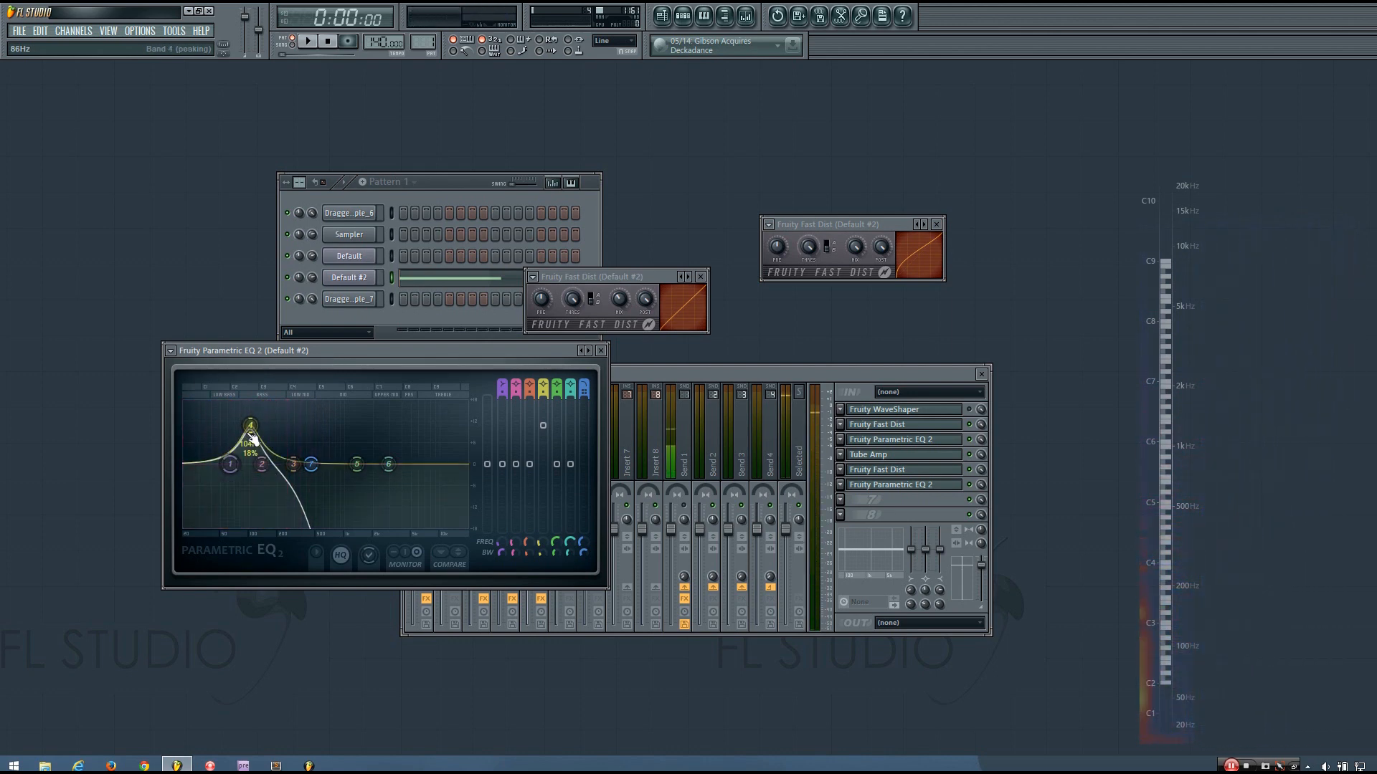
{"action": "key", "text": "space"}
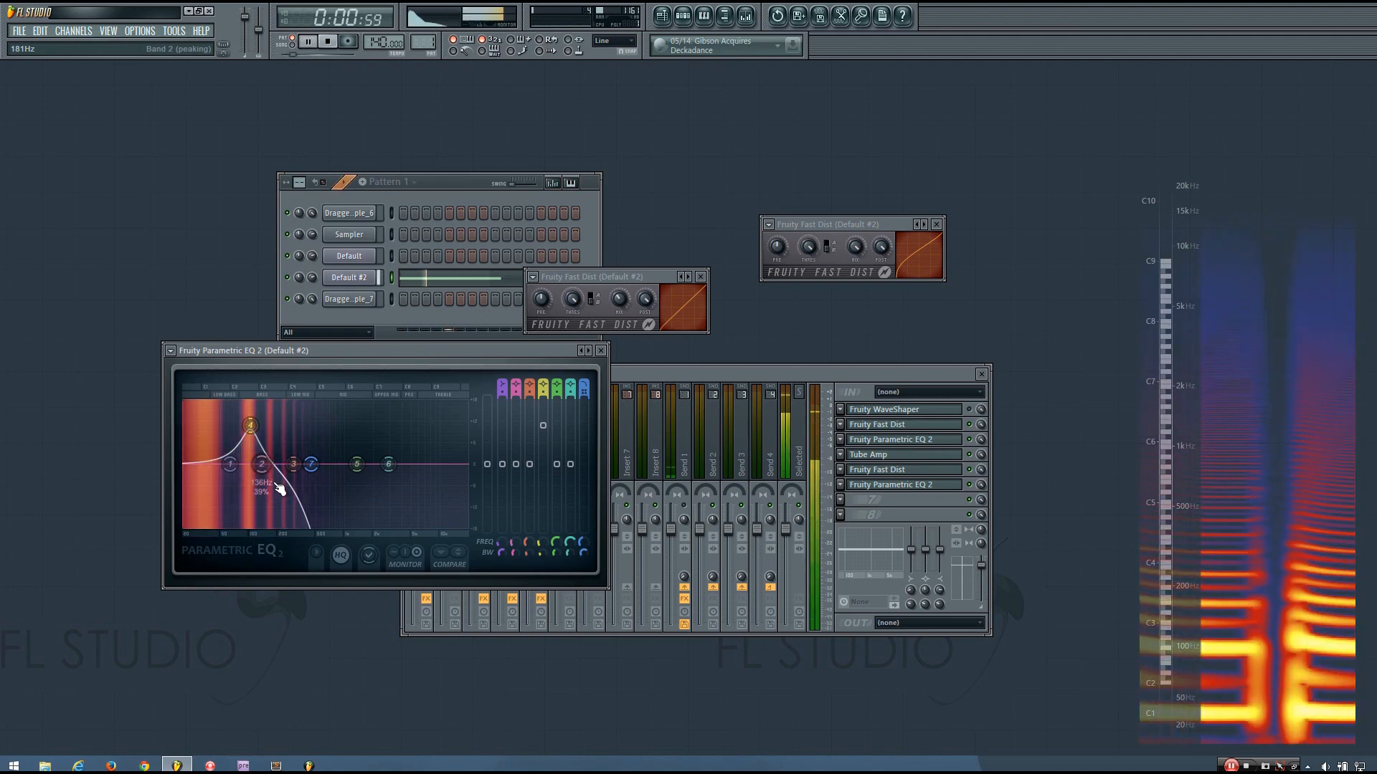
{"action": "key", "text": "space"}
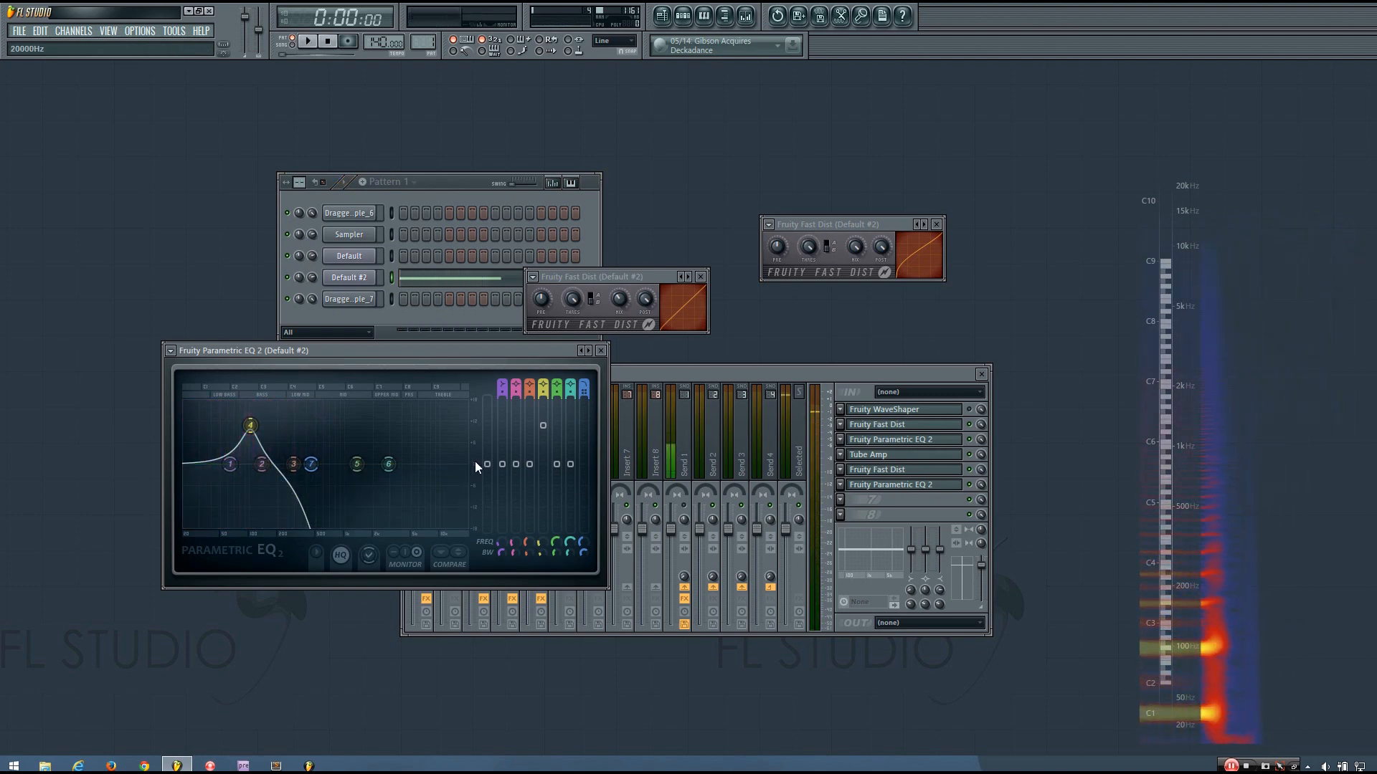
{"action": "left_click_drag", "start_coordinate": [854, 368], "coordinate": [871, 384]}
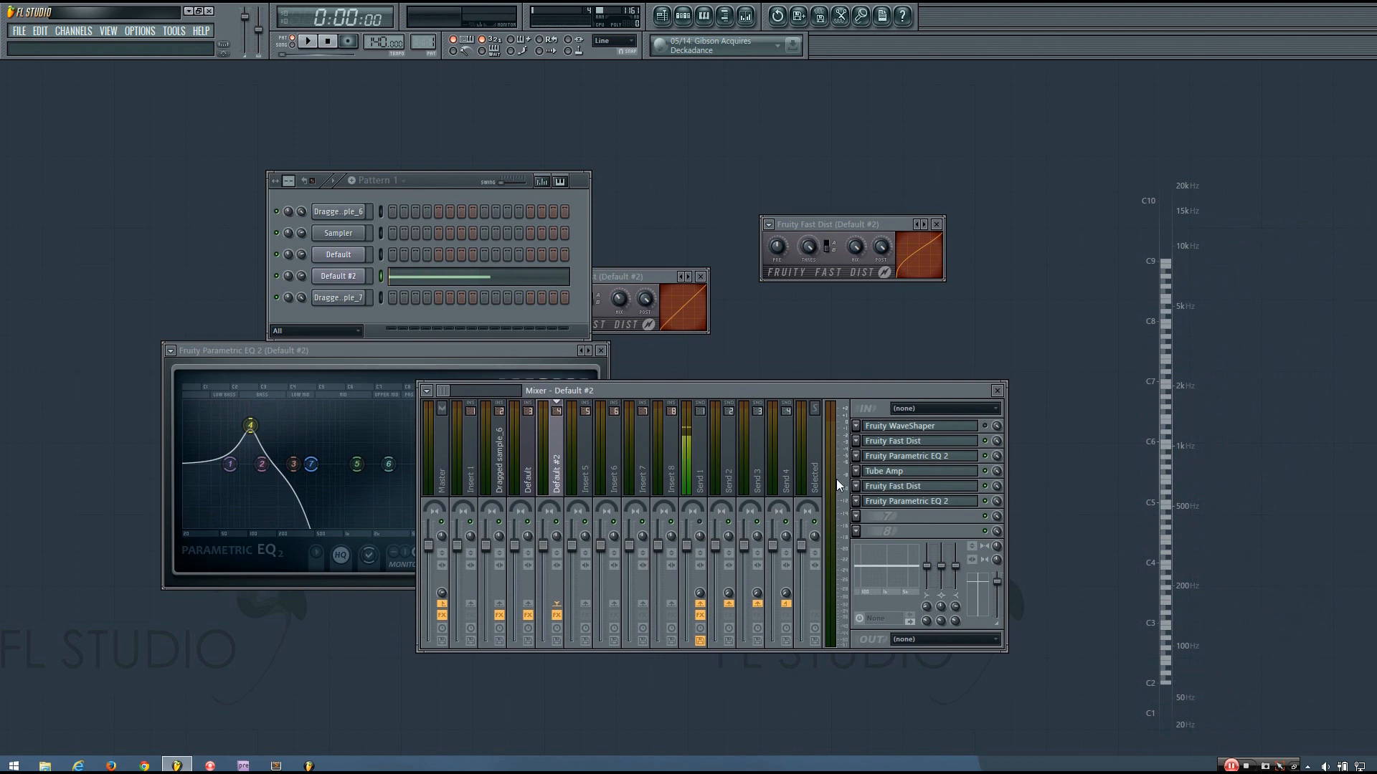
Load Fruity Limiter into effect slot 7 and position its window
{"action": "left_click", "coordinate": [859, 521]}
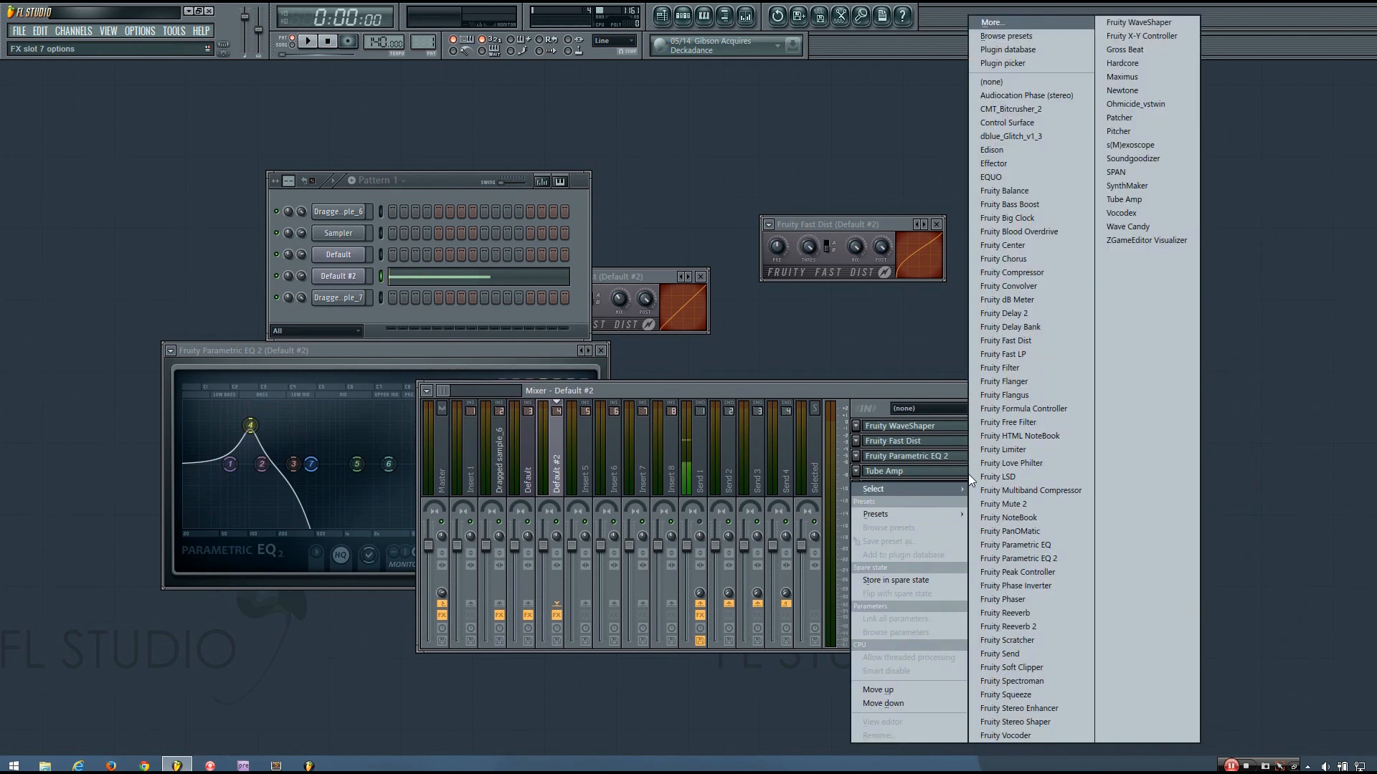
{"action": "left_click", "coordinate": [1017, 450]}
{"action": "left_click_drag", "start_coordinate": [538, 369], "coordinate": [661, 324]}
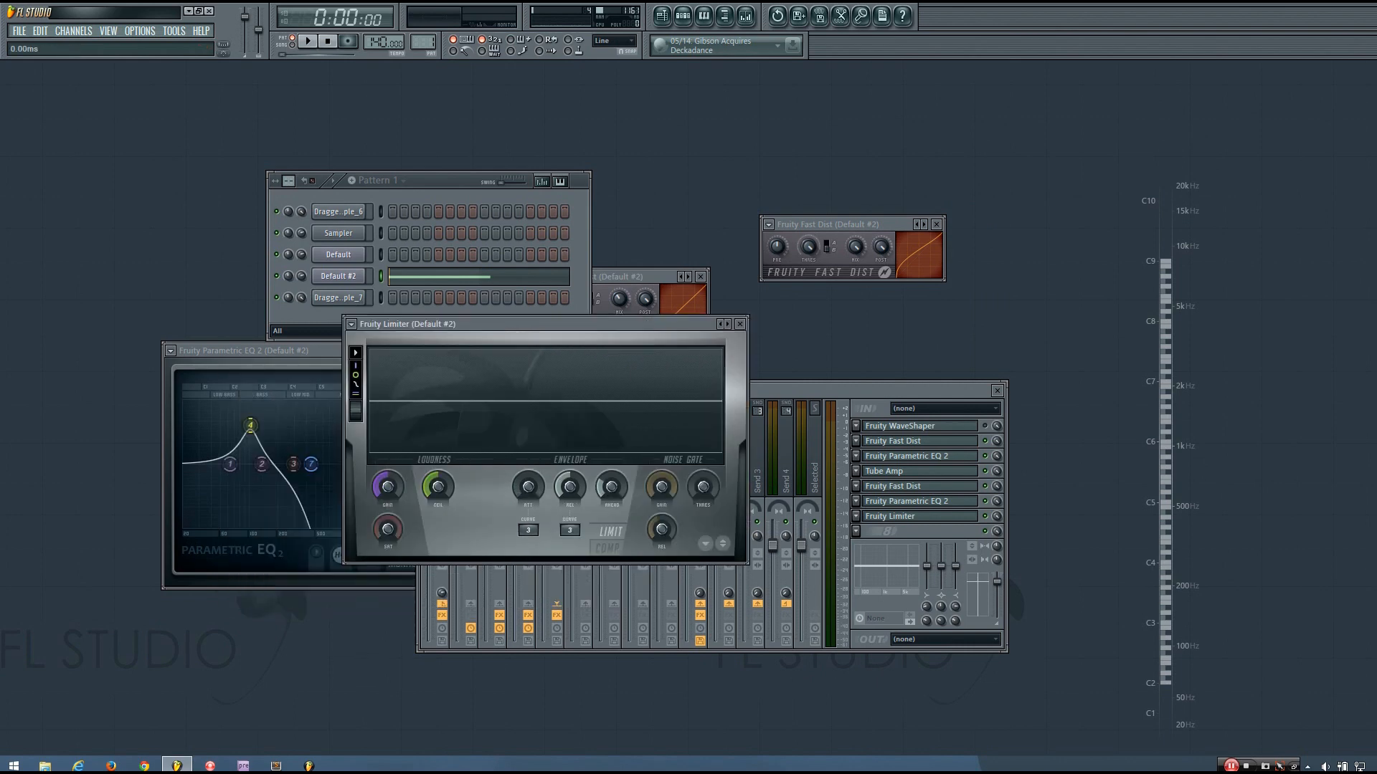
{"action": "key", "text": "space"}
{"action": "key", "text": "space"}
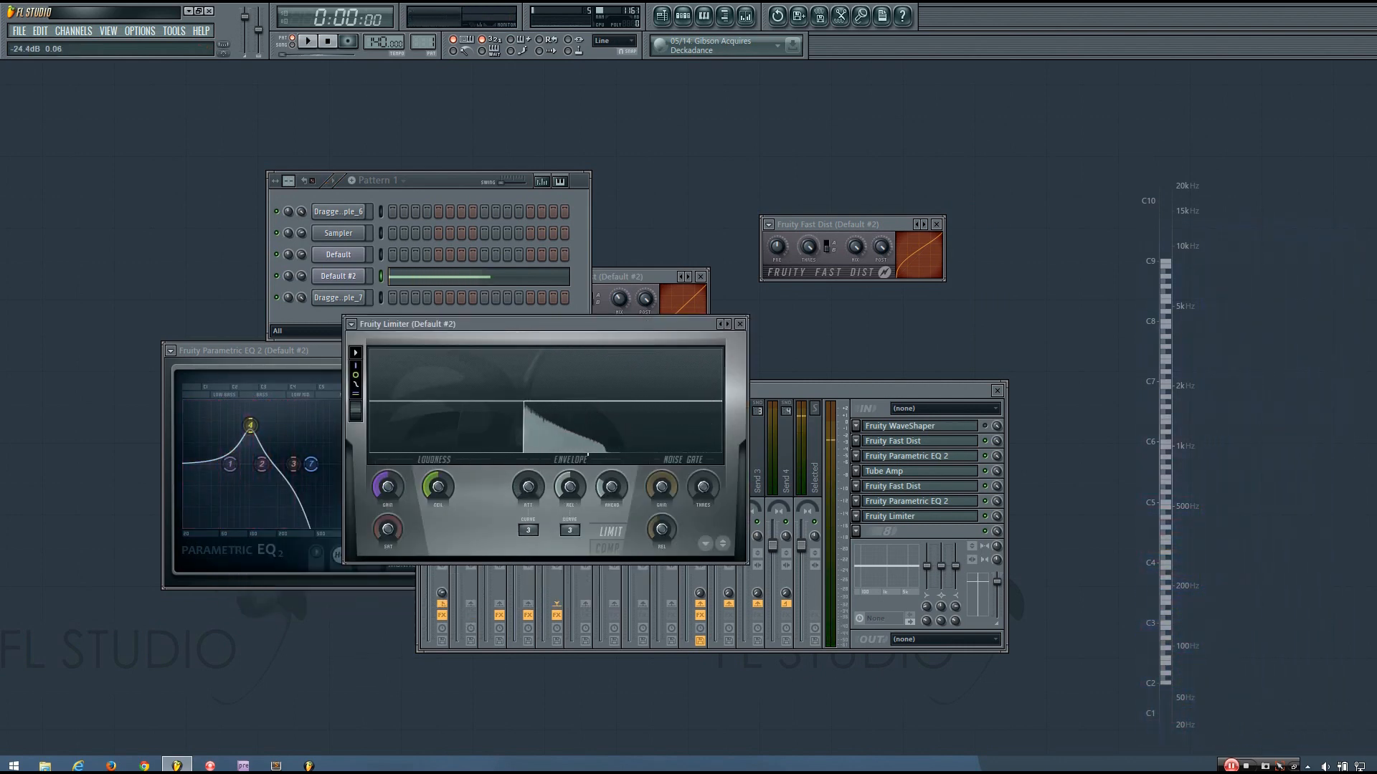
{"action": "left_click_drag", "start_coordinate": [572, 328], "coordinate": [575, 349]}
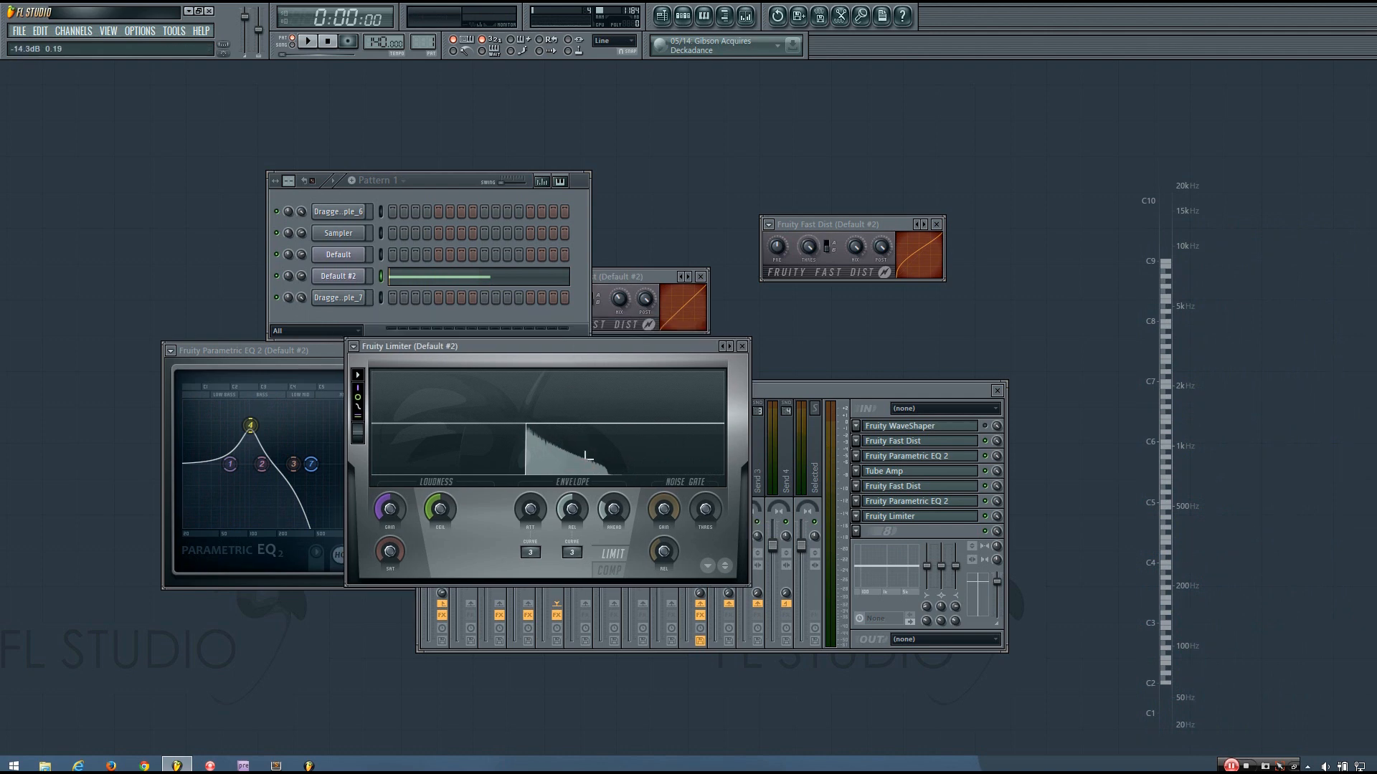
Switch the Limiter to compressor mode: threshold -7.0 dB, ratio 1.5:1, gain 2.5 dB
{"action": "left_click", "coordinate": [624, 571]}
{"action": "left_click_drag", "start_coordinate": [439, 509], "coordinate": [440, 532]}
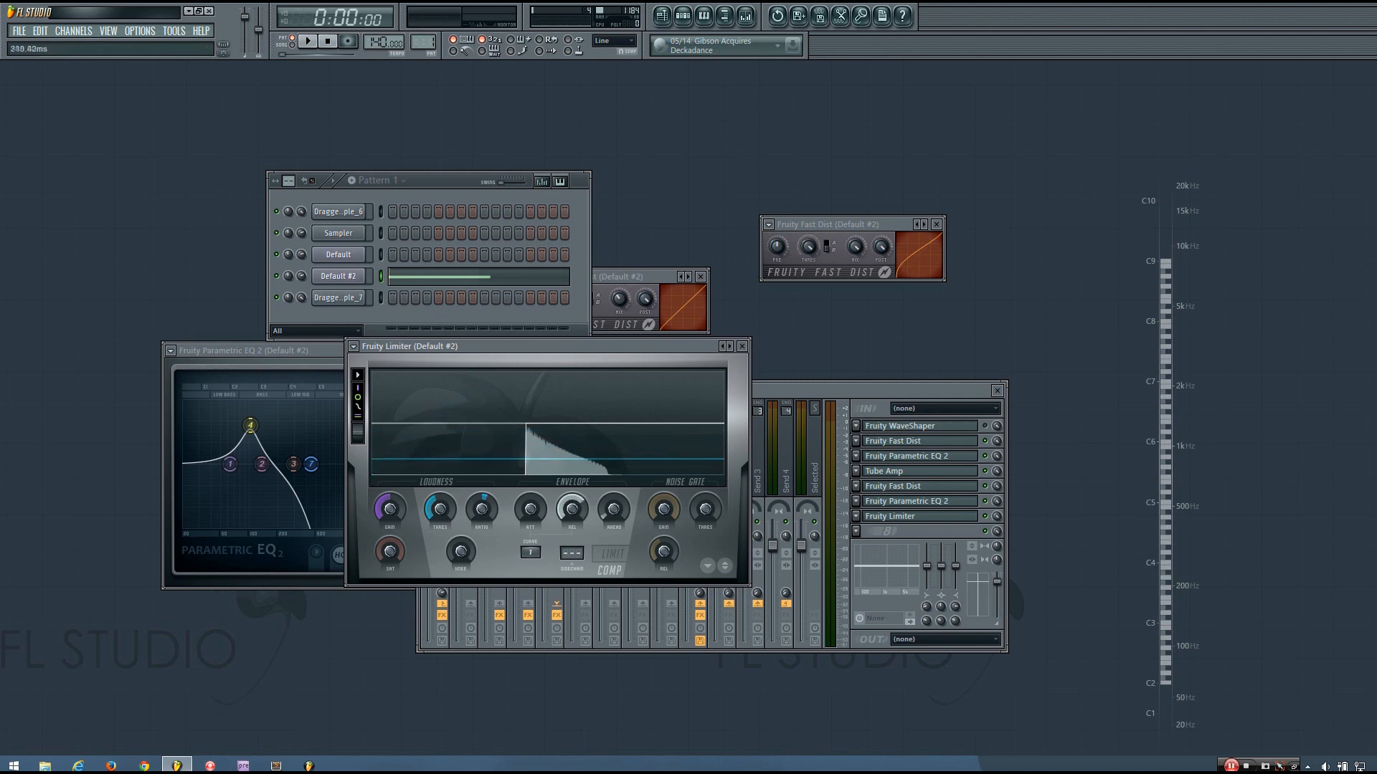
{"action": "key", "text": "space"}
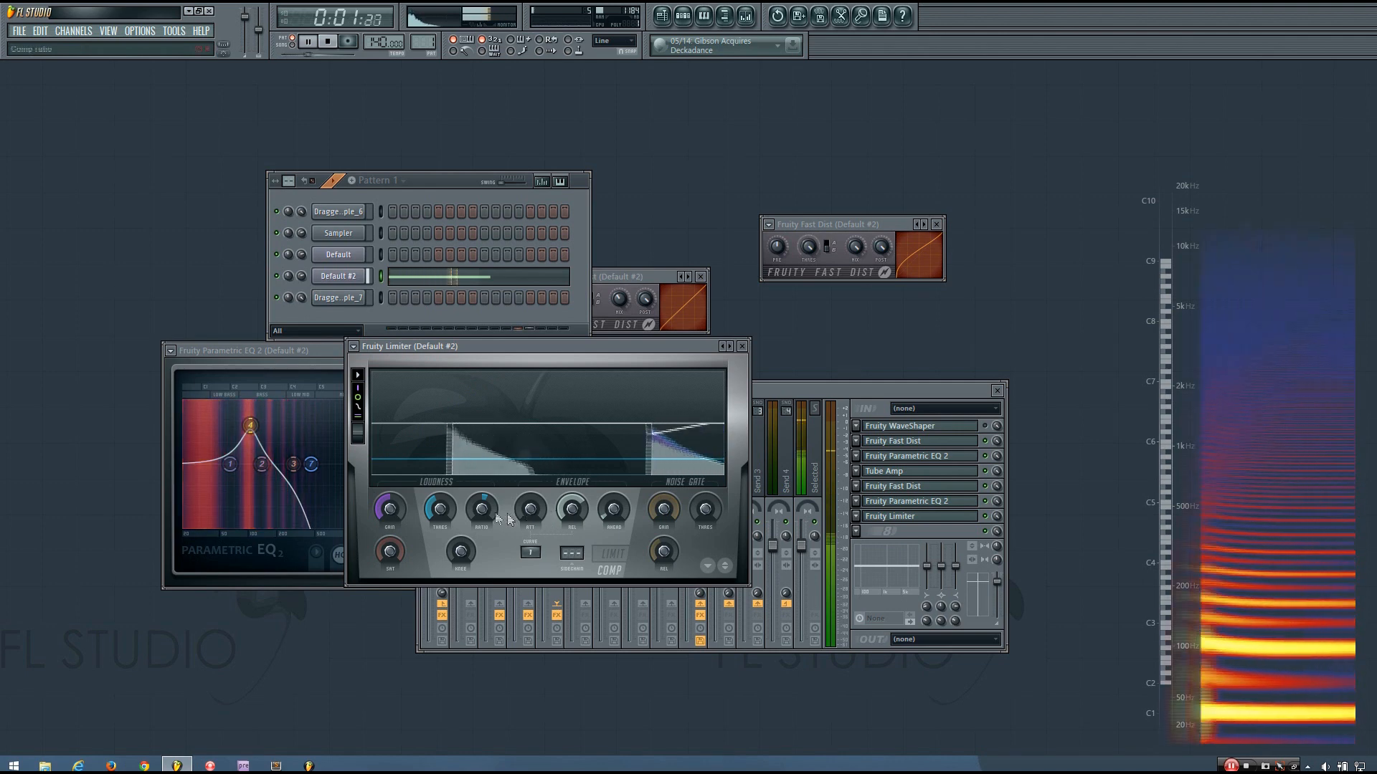
{"action": "key", "text": "space"}
{"action": "left_click_drag", "start_coordinate": [482, 509], "coordinate": [481, 506]}
{"action": "key", "text": "space"}
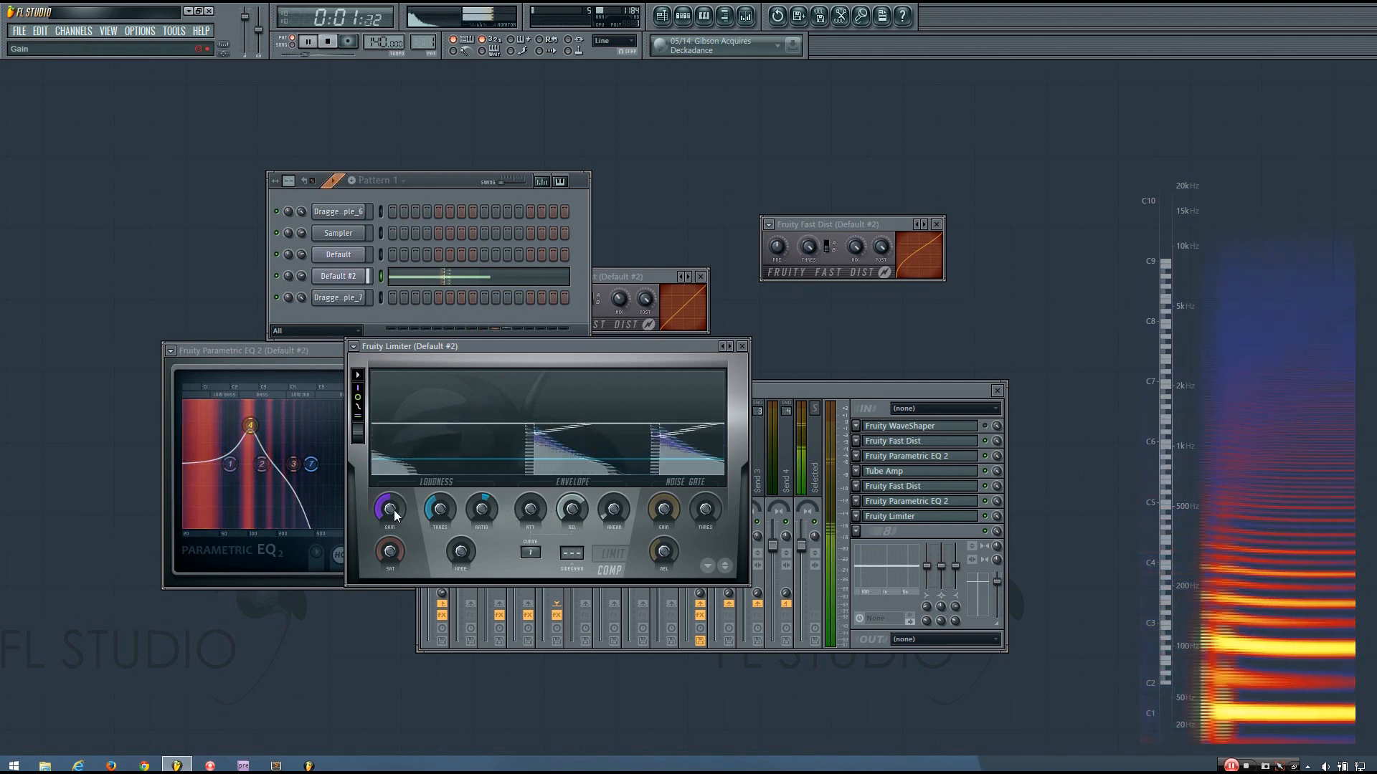
{"action": "key", "text": "space"}
{"action": "left_click_drag", "start_coordinate": [390, 511], "coordinate": [390, 502]}
{"action": "key", "text": "space"}
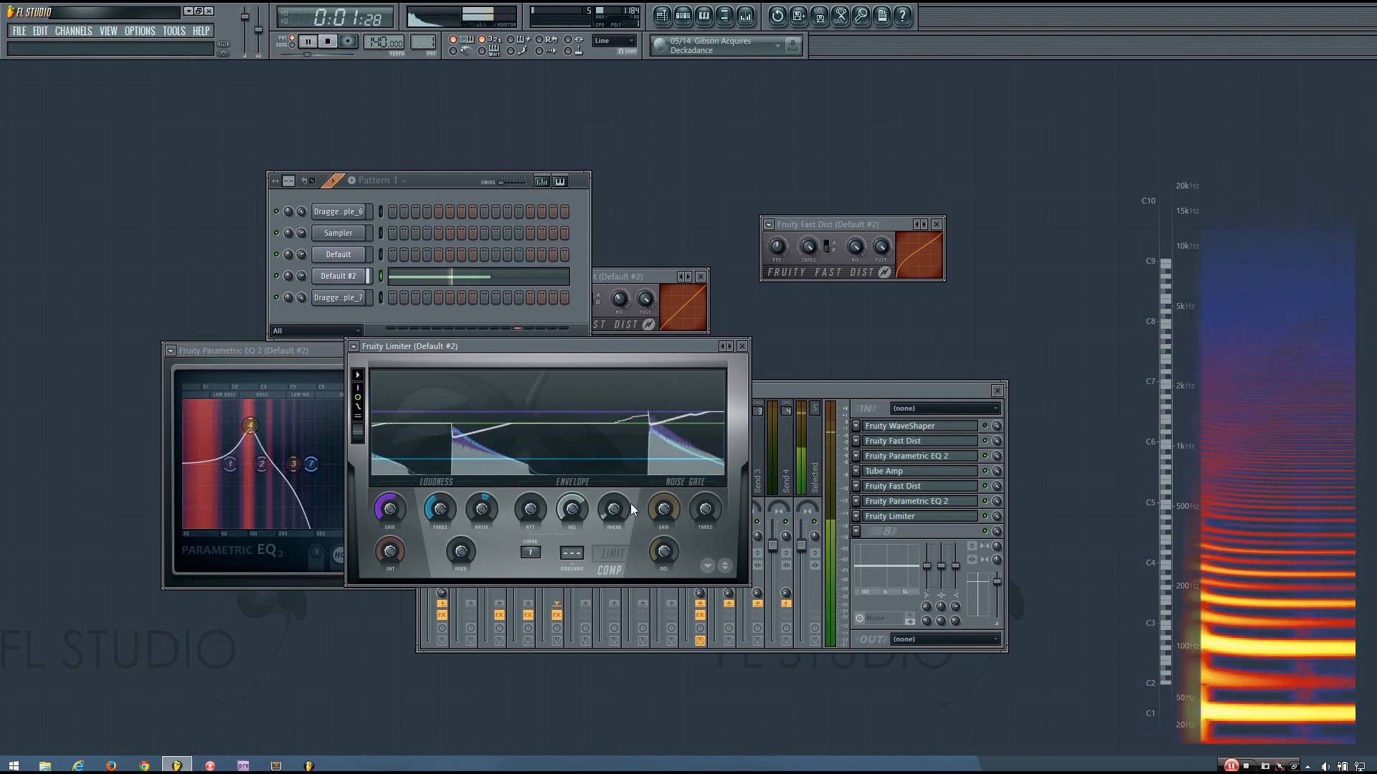
{"action": "left_click", "coordinate": [993, 520]}
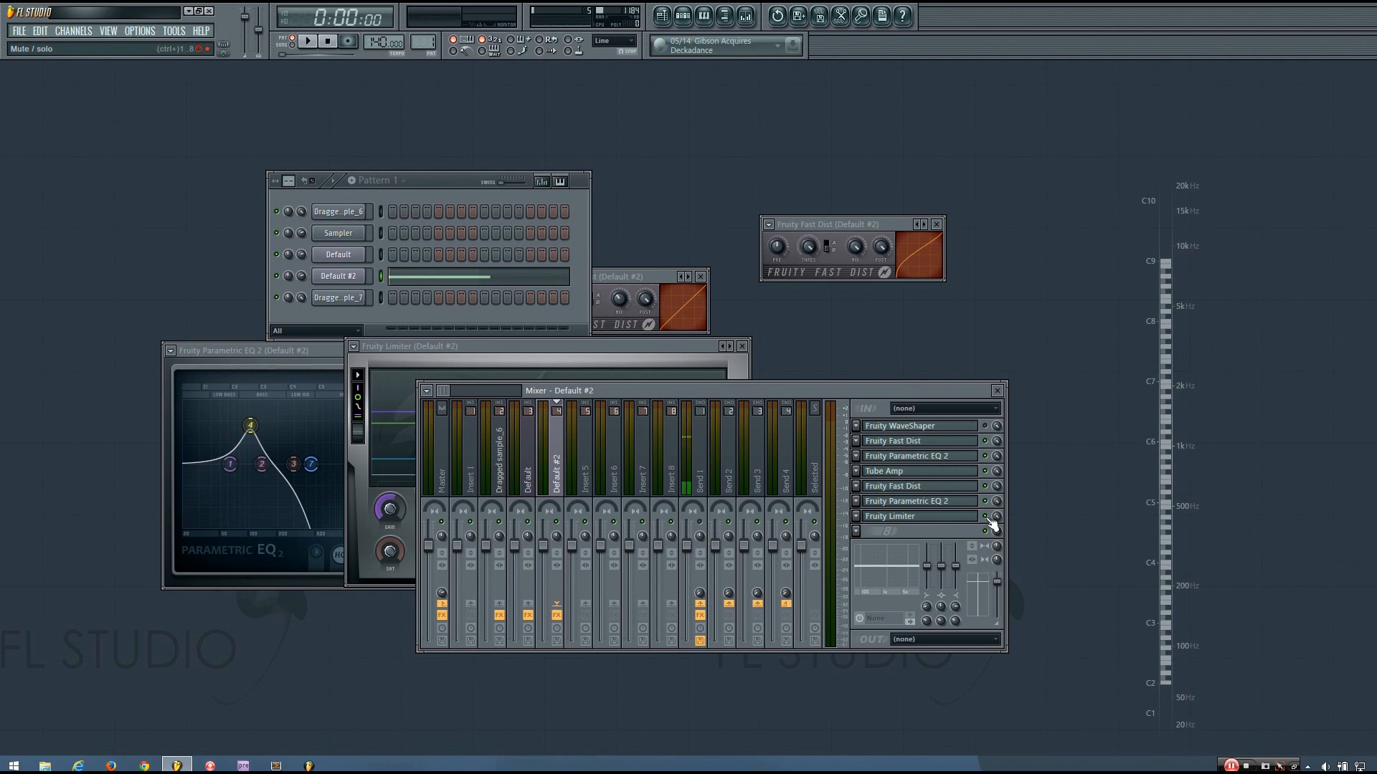
{"action": "key", "text": "space"}
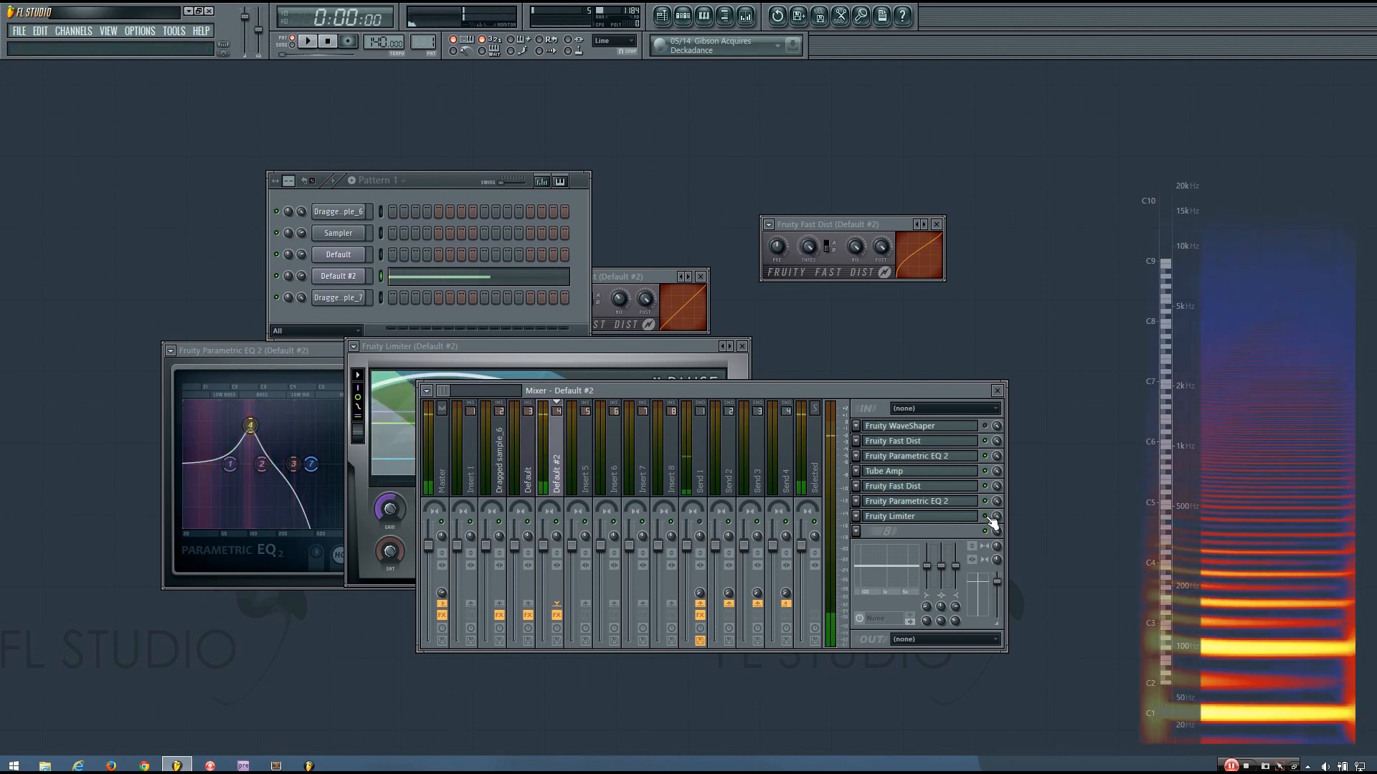
{"action": "key", "text": "space"}
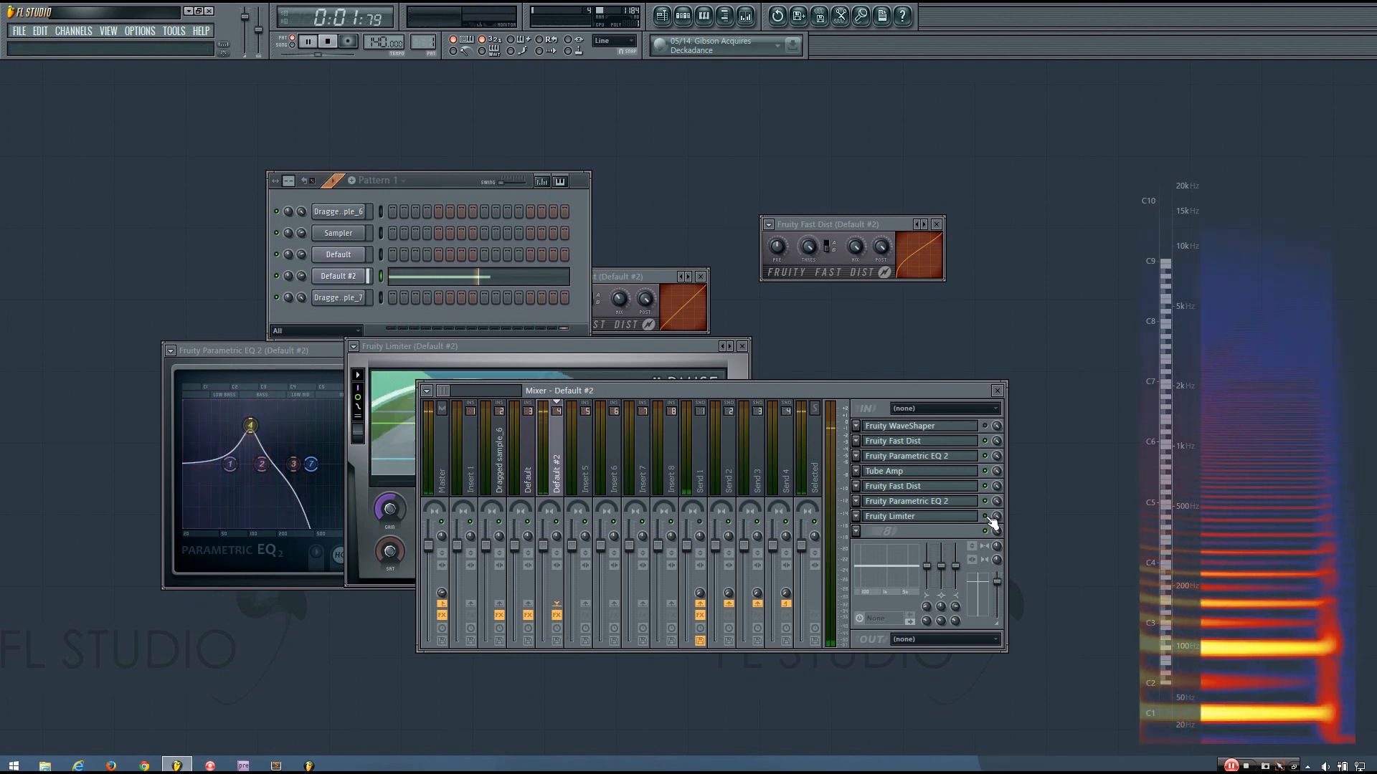
{"action": "key", "text": "space"}
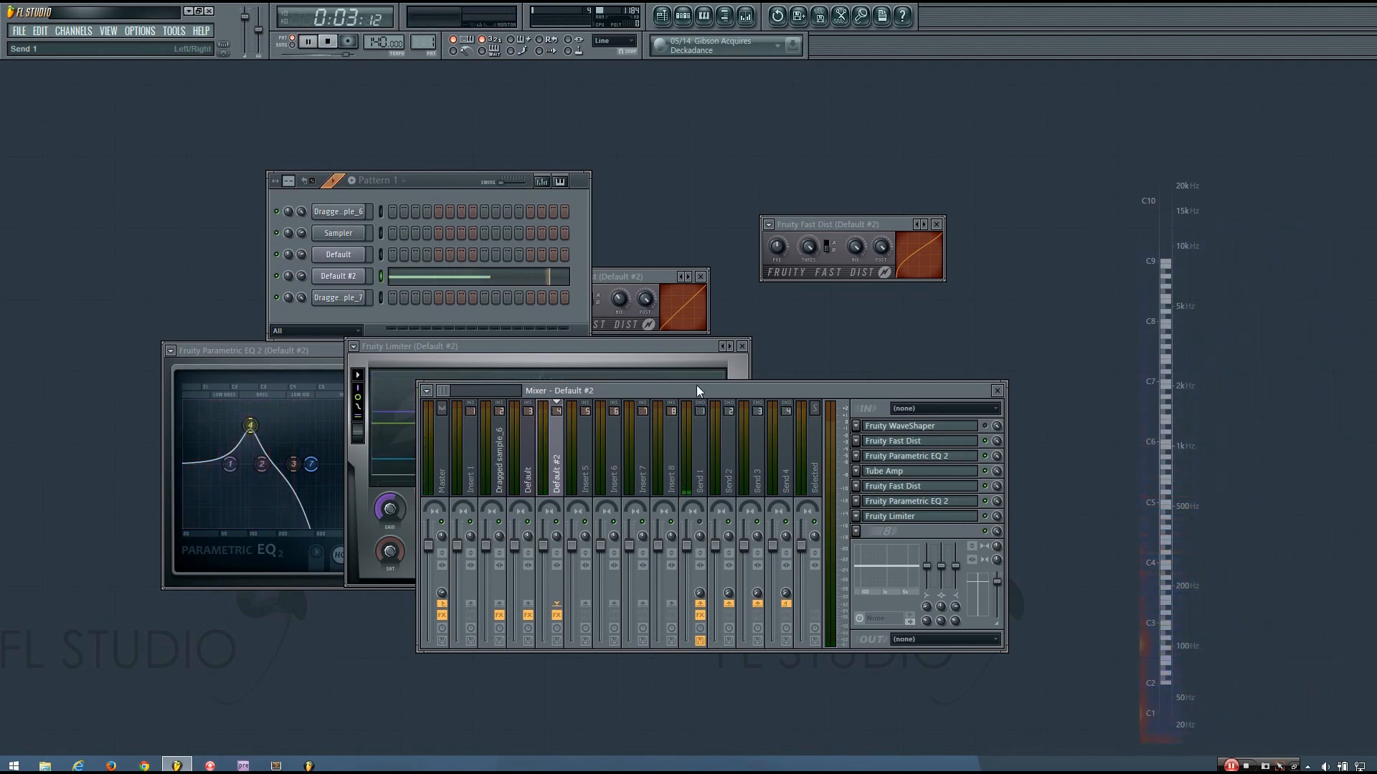
{"action": "left_click_drag", "start_coordinate": [700, 391], "coordinate": [715, 392]}
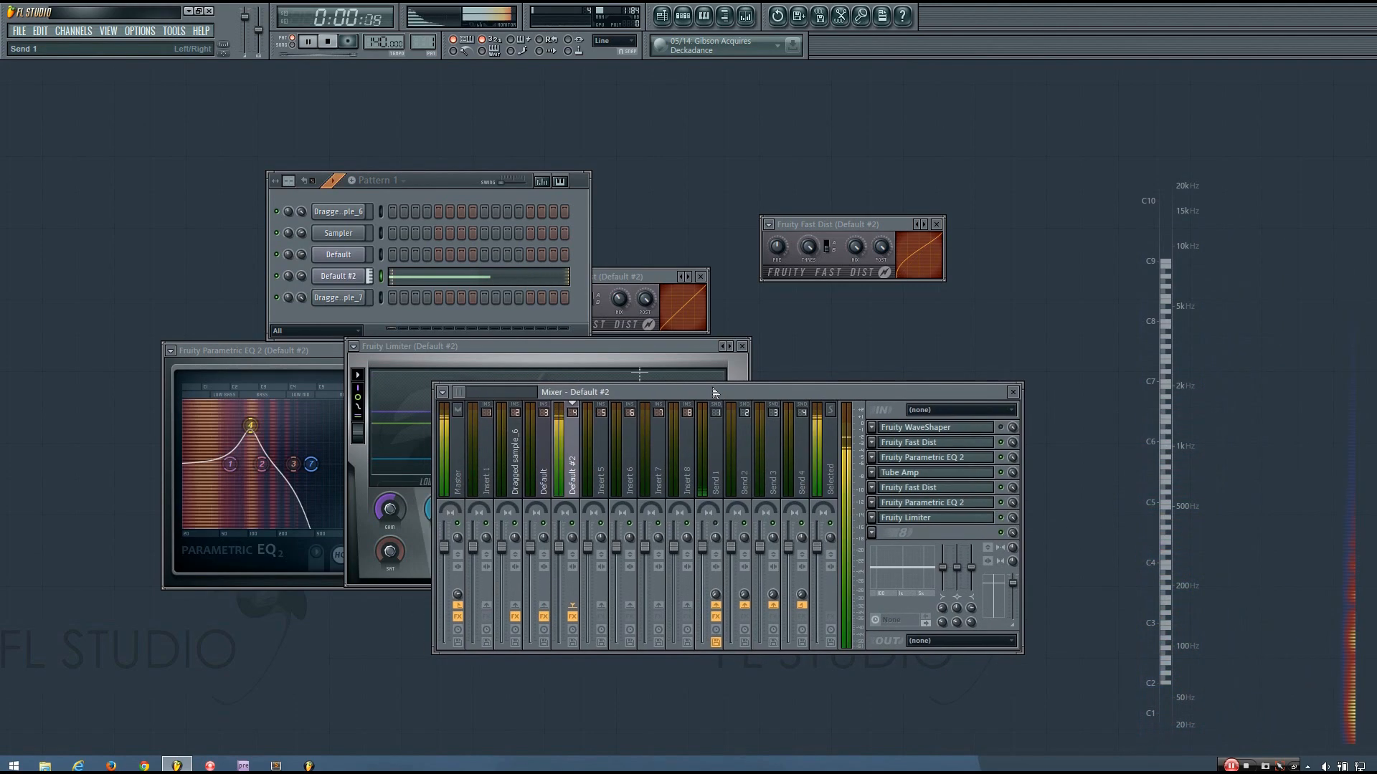
Peek at the Sytrus synth, reopen Parametric EQ 2, then bring up effect slot 8's plugin list
{"action": "key", "text": "space"}
{"action": "left_click", "coordinate": [338, 278]}
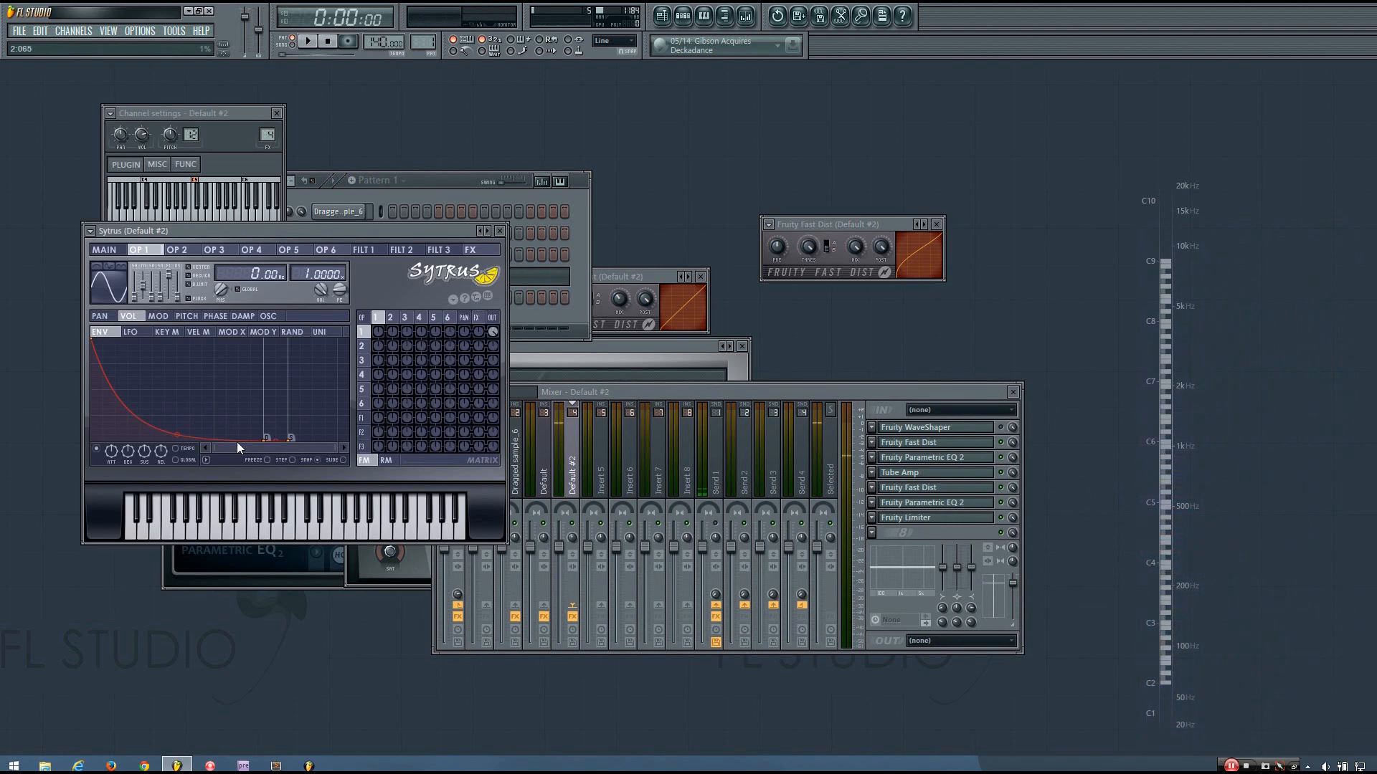
{"action": "key", "text": "Escape"}
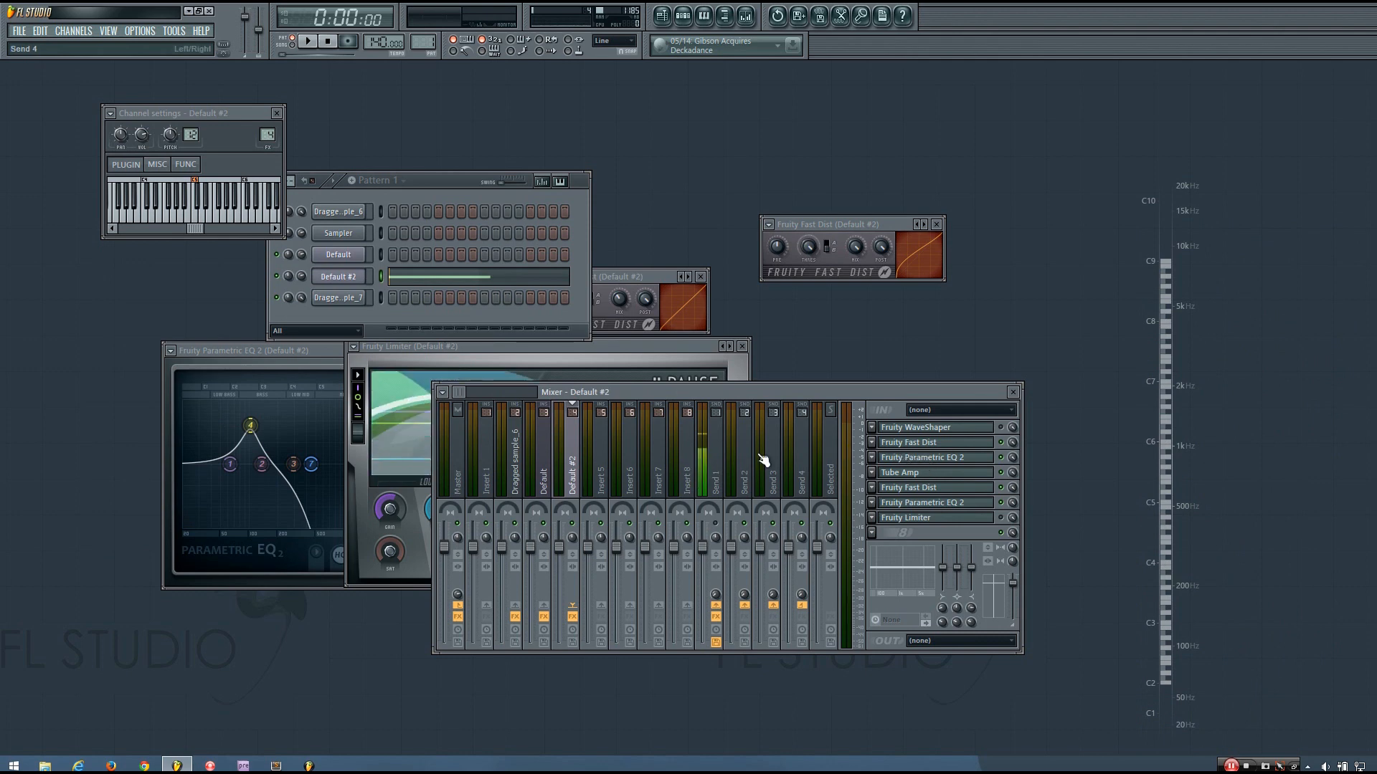
{"action": "left_click", "coordinate": [918, 461]}
{"action": "left_click", "coordinate": [916, 461]}
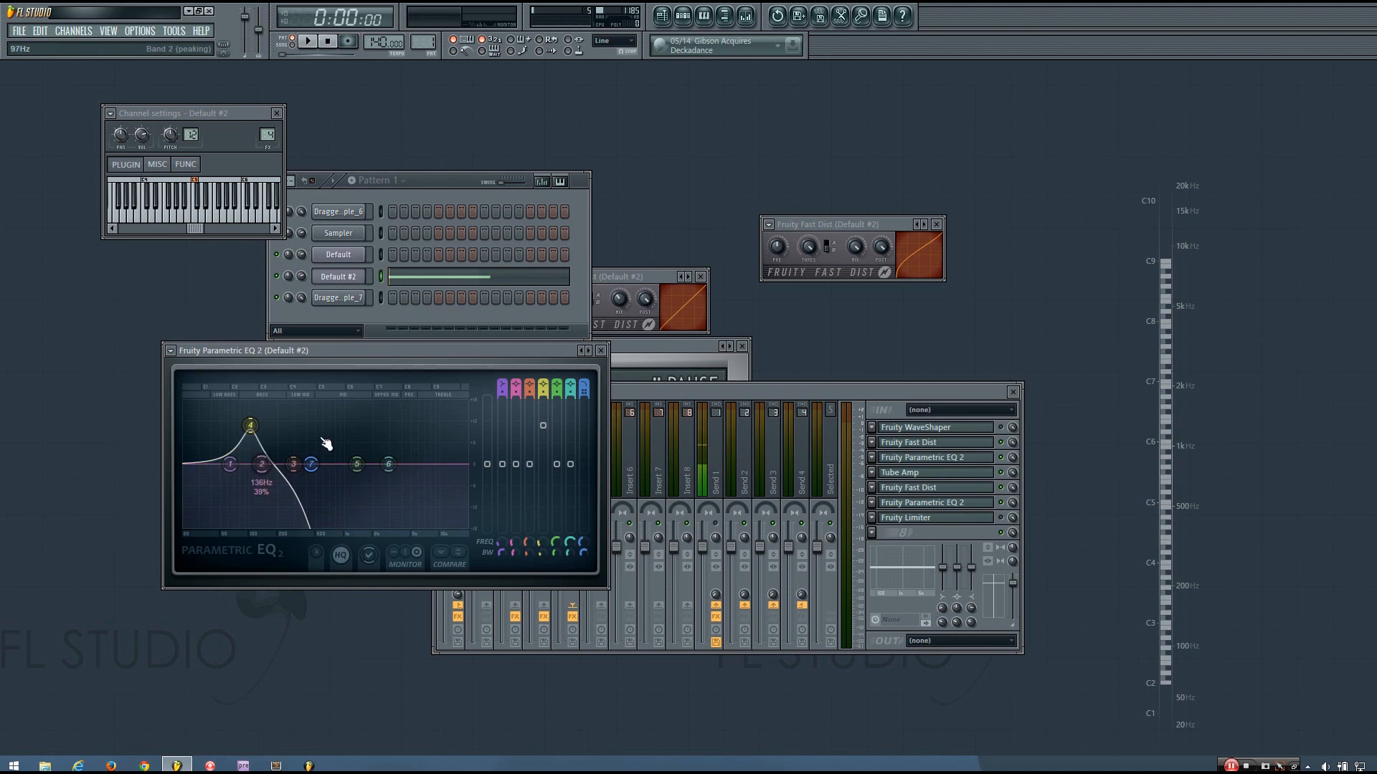
{"action": "left_click_drag", "start_coordinate": [477, 351], "coordinate": [488, 357]}
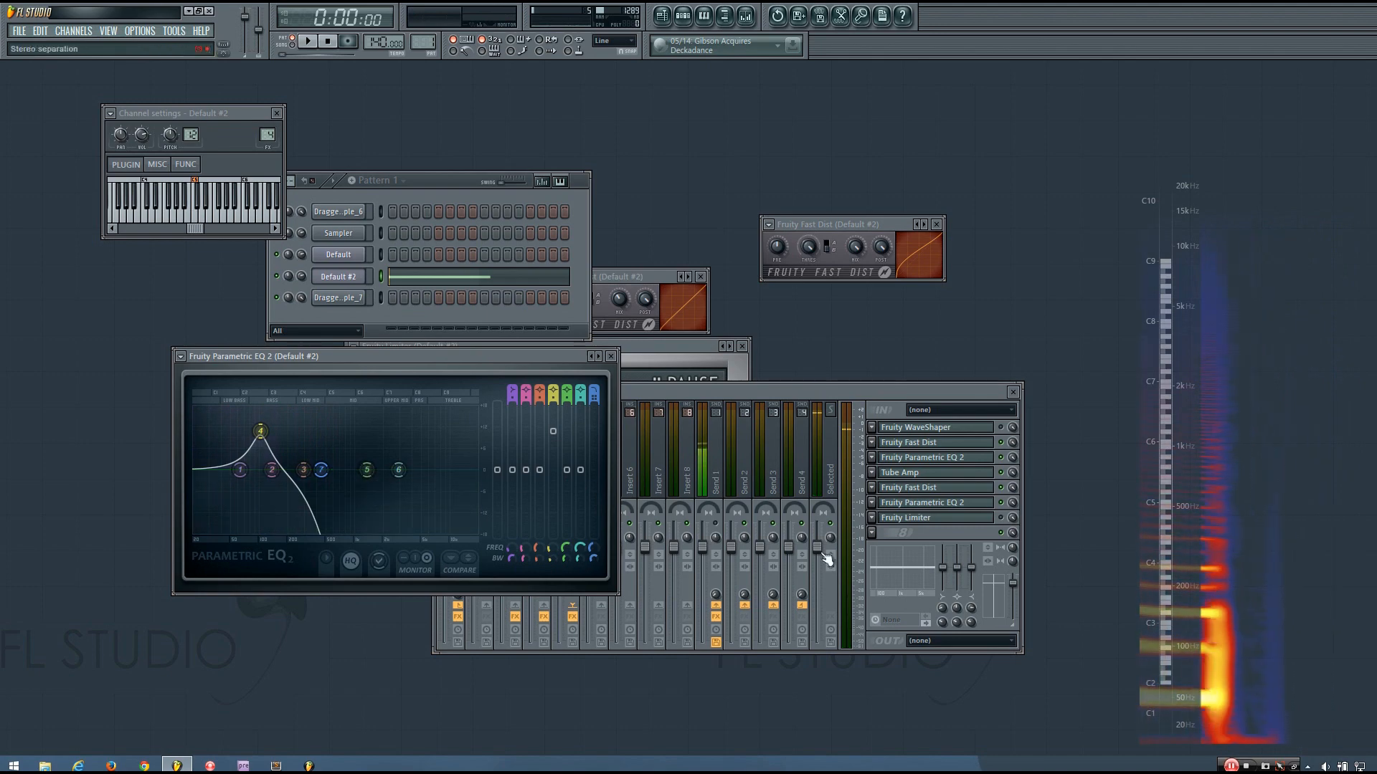
{"action": "left_click", "coordinate": [873, 532]}
{"action": "mouse_move", "coordinate": [925, 489]}
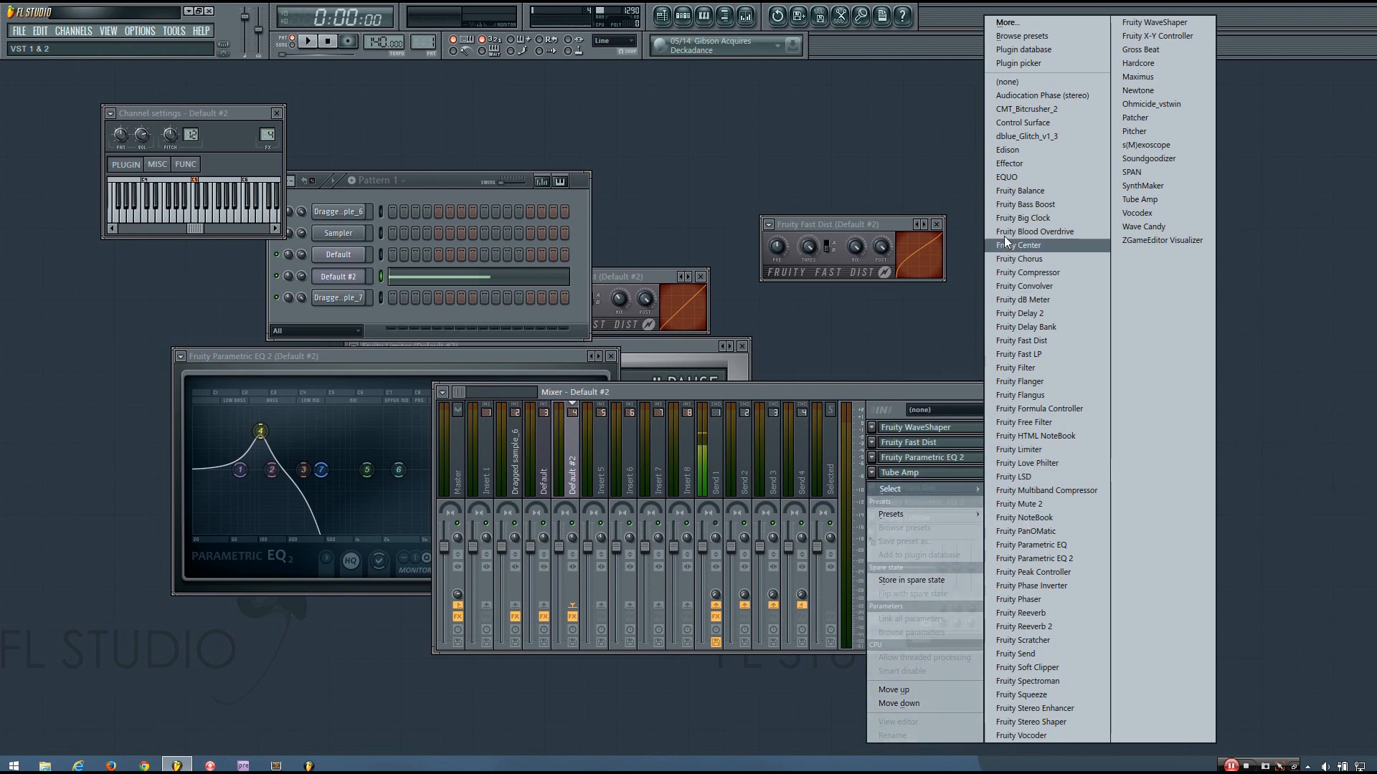
Load Edison into slot 8, set it to record On Play, and record a 4.8-second bass take
{"action": "left_click", "coordinate": [1025, 150]}
{"action": "left_click_drag", "start_coordinate": [558, 393], "coordinate": [895, 184]}
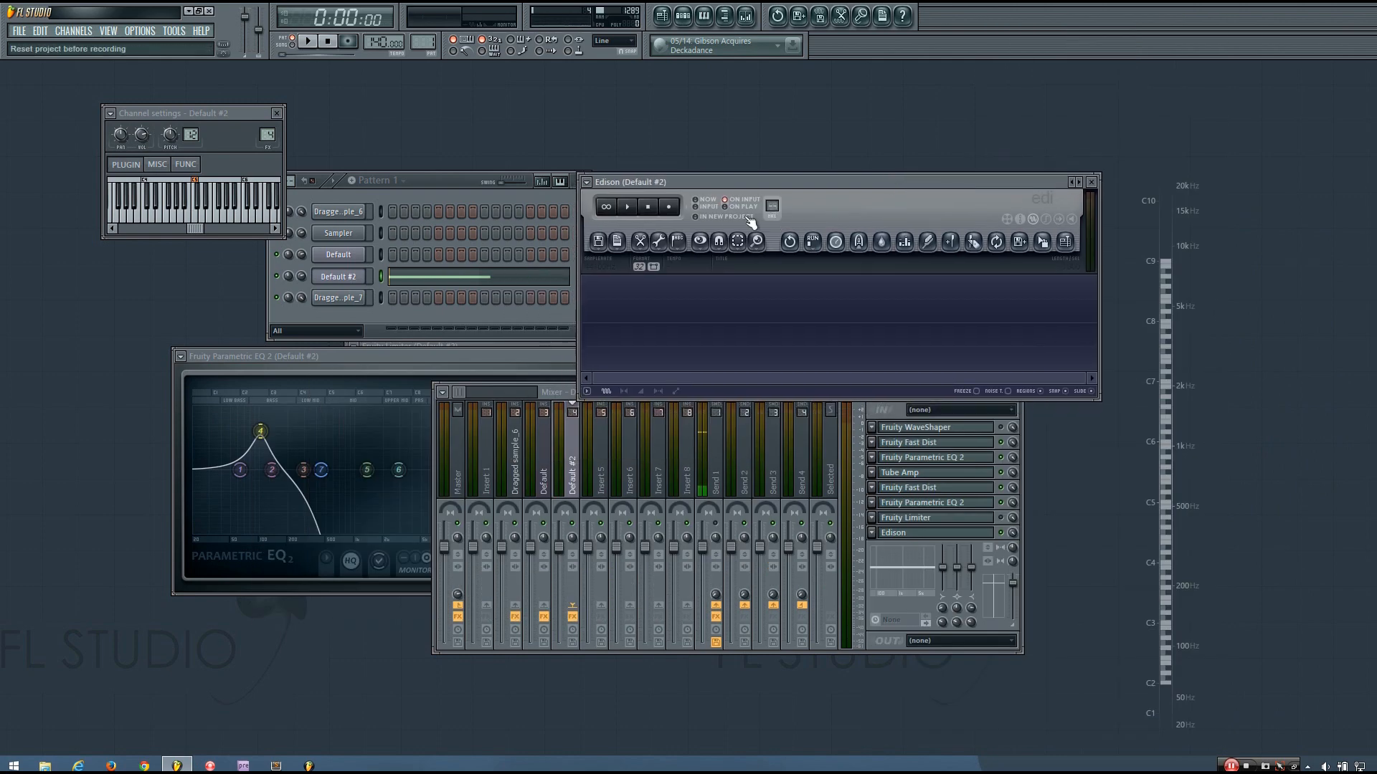
{"action": "left_click_drag", "start_coordinate": [712, 183], "coordinate": [733, 179]}
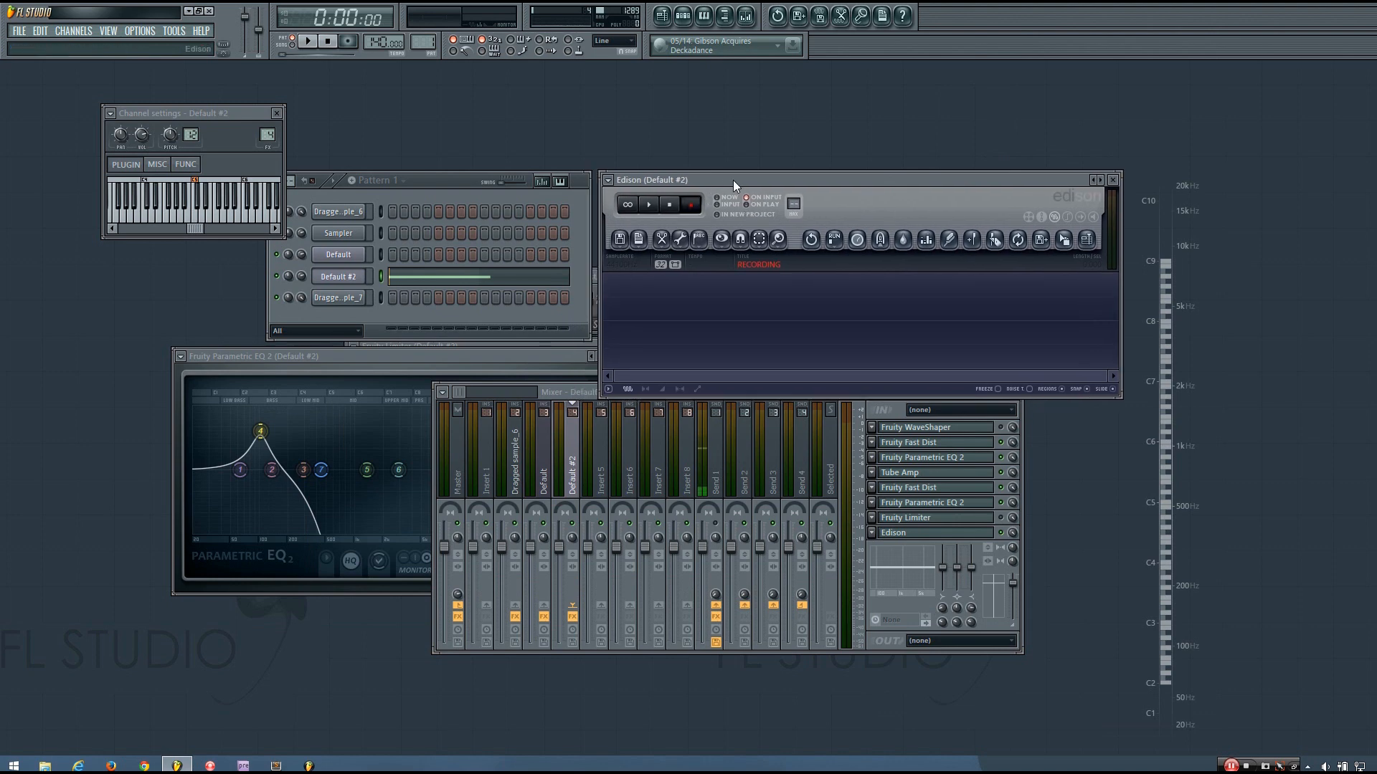
{"action": "left_click", "coordinate": [446, 185]}
{"action": "key", "text": "space"}
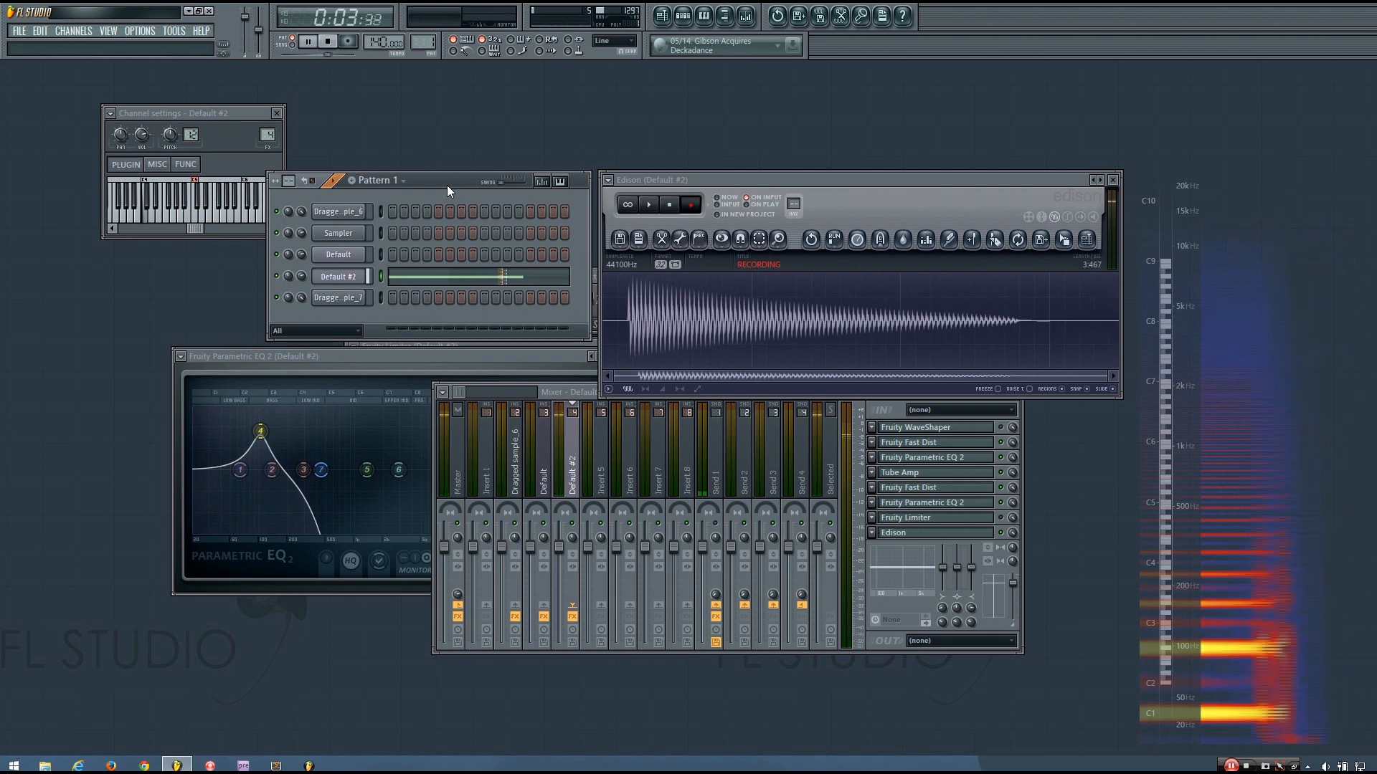
{"action": "key", "text": "space"}
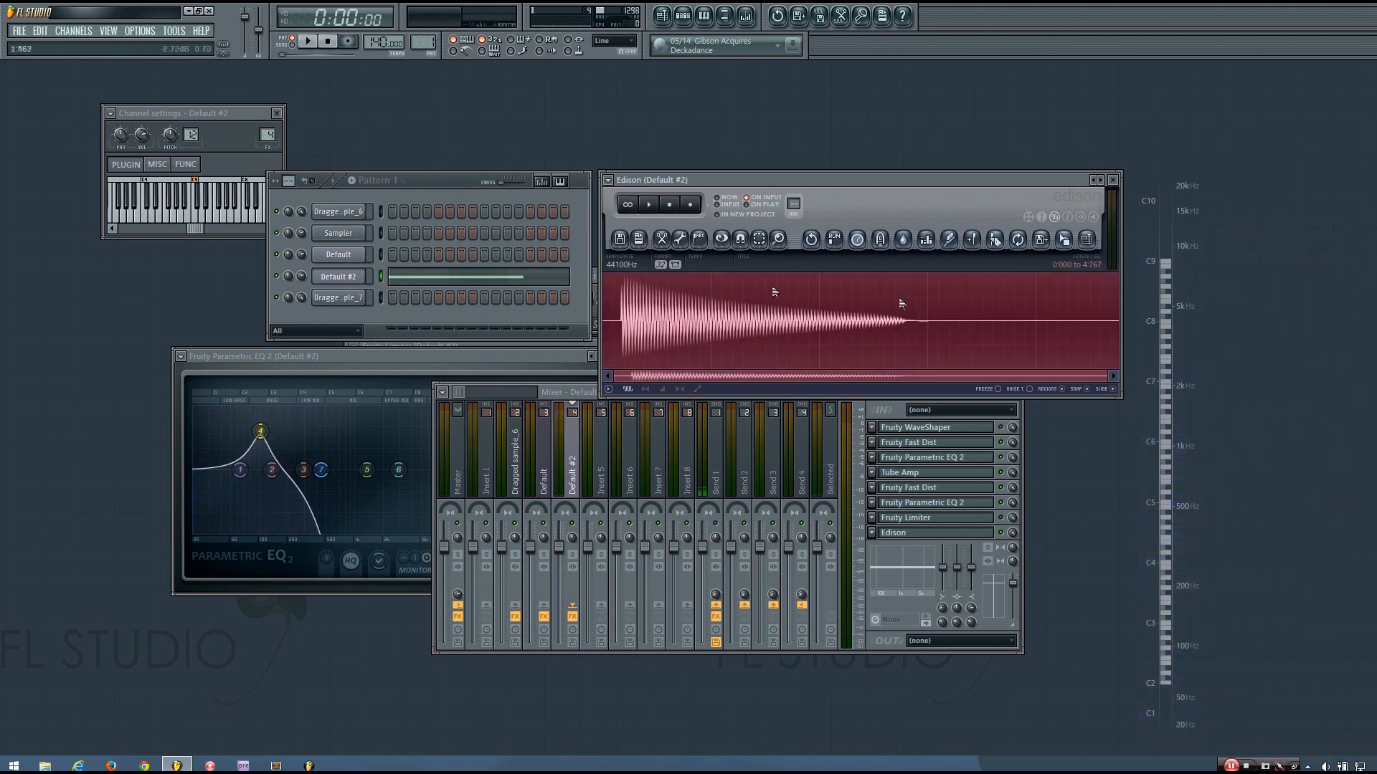
Drag the Edison take into the channel rack as Dragged sample_8 and set its trim to 3%
{"action": "left_click_drag", "start_coordinate": [1067, 246], "coordinate": [347, 315]}
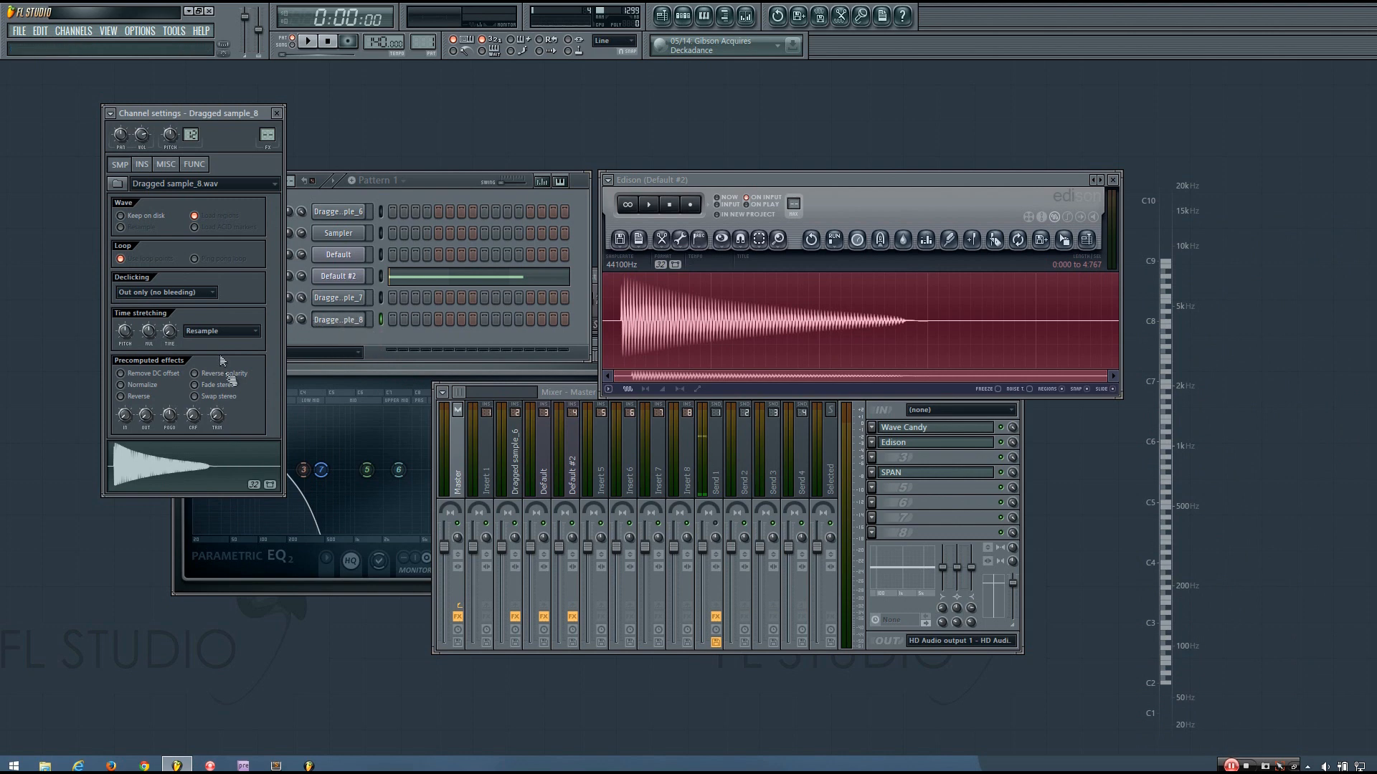
{"action": "left_click_drag", "start_coordinate": [215, 410], "coordinate": [215, 405]}
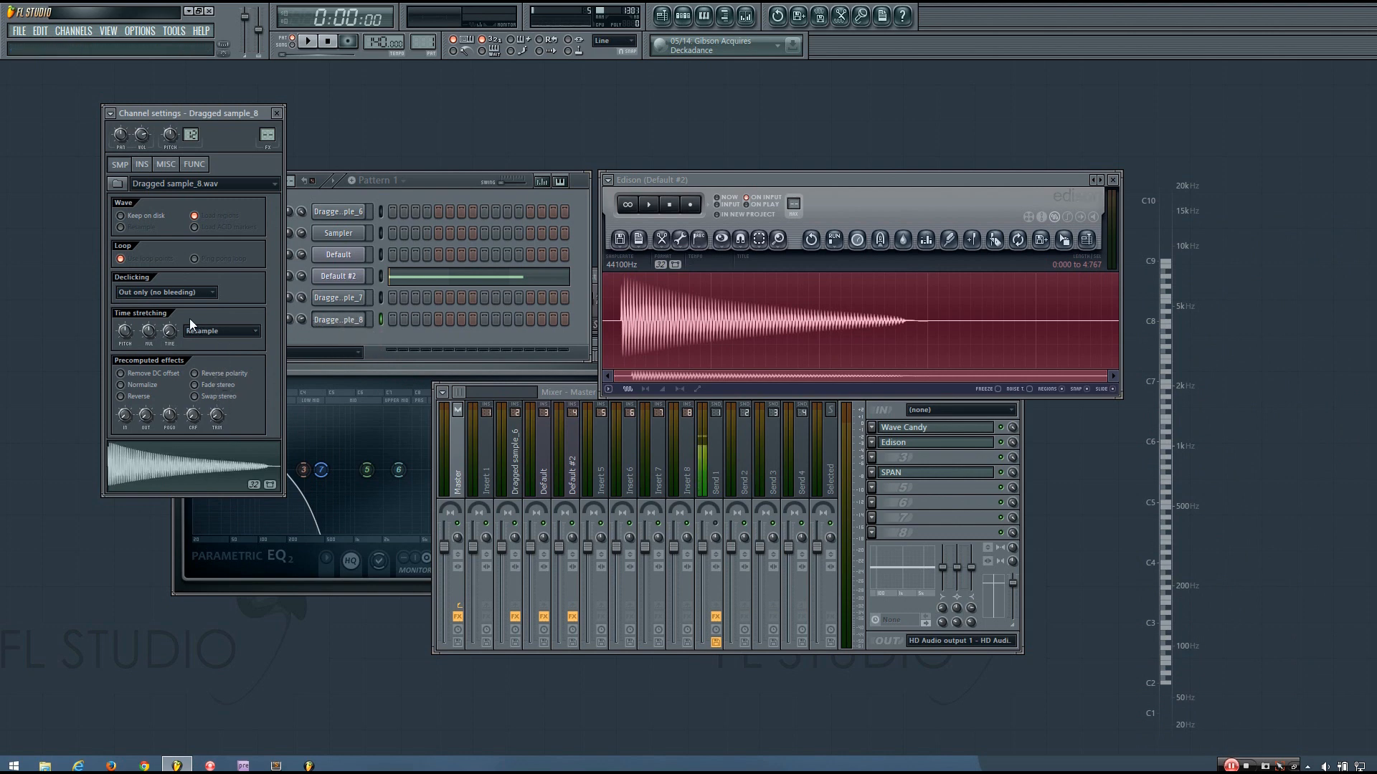
{"action": "left_click", "coordinate": [163, 168]}
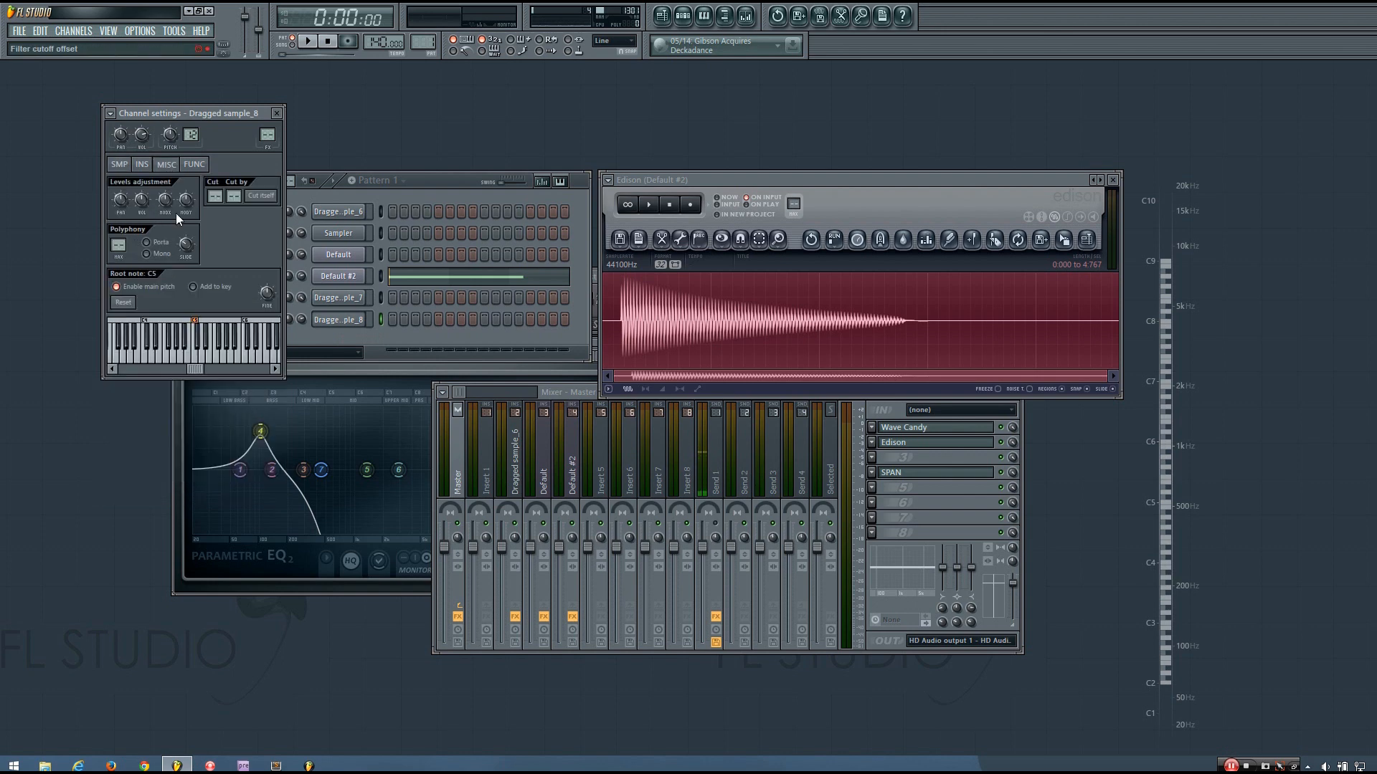
{"action": "left_click_drag", "start_coordinate": [444, 180], "coordinate": [454, 183]}
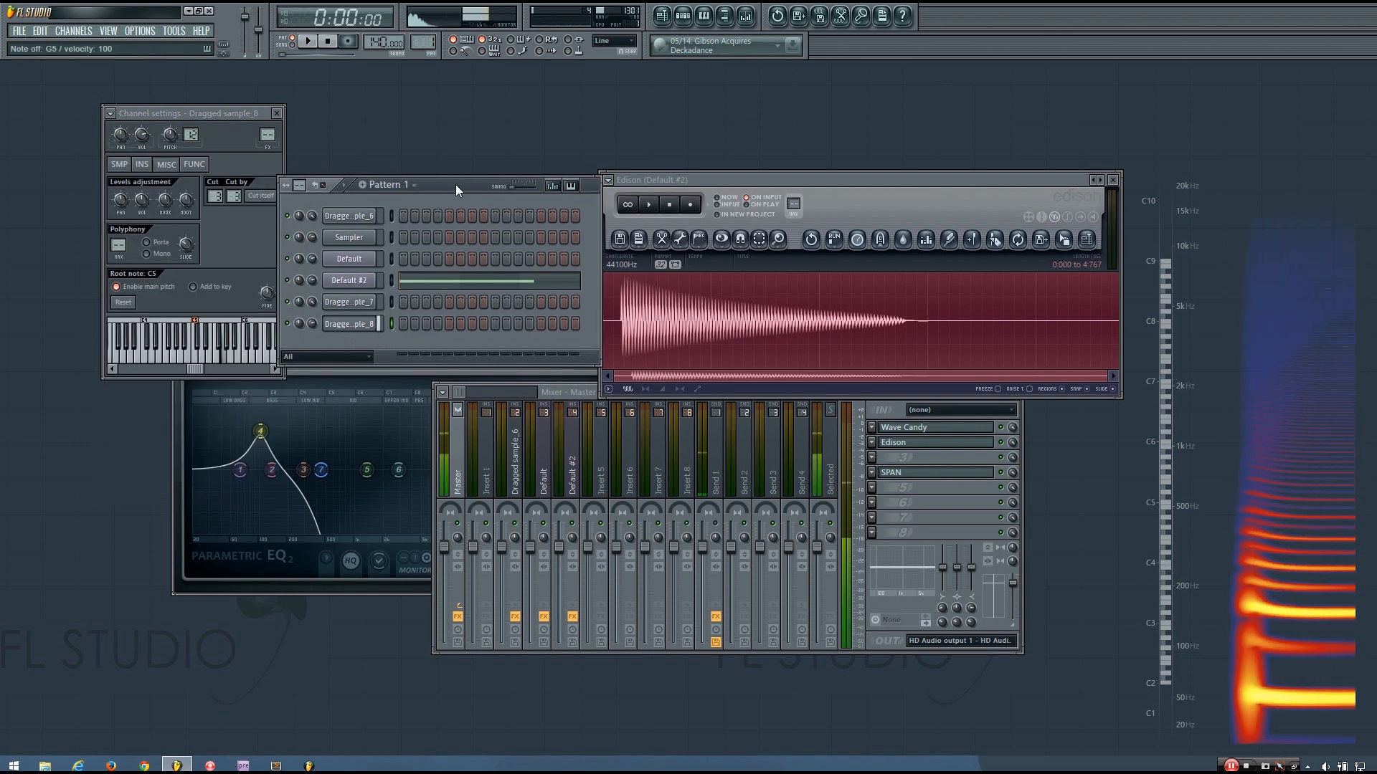
Max out Dragged sample_8's volume and audition the bass on C5, D#5, G5 and G4
{"action": "left_click_drag", "start_coordinate": [310, 326], "coordinate": [310, 325]}
{"action": "key", "text": "q"}
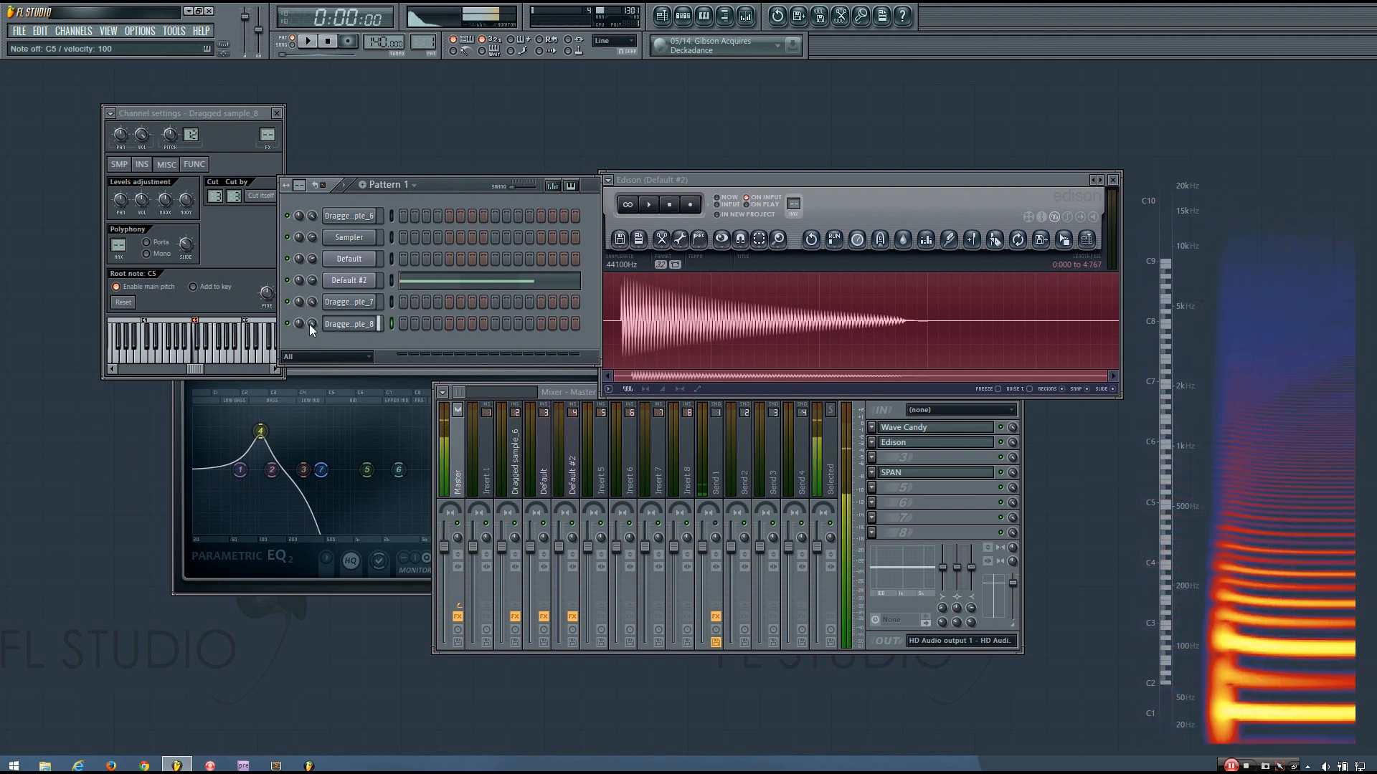
{"action": "key", "text": "t"}
{"action": "key", "text": "q"}
{"action": "key", "text": "3"}
{"action": "key", "text": "t"}
{"action": "key", "text": "q"}
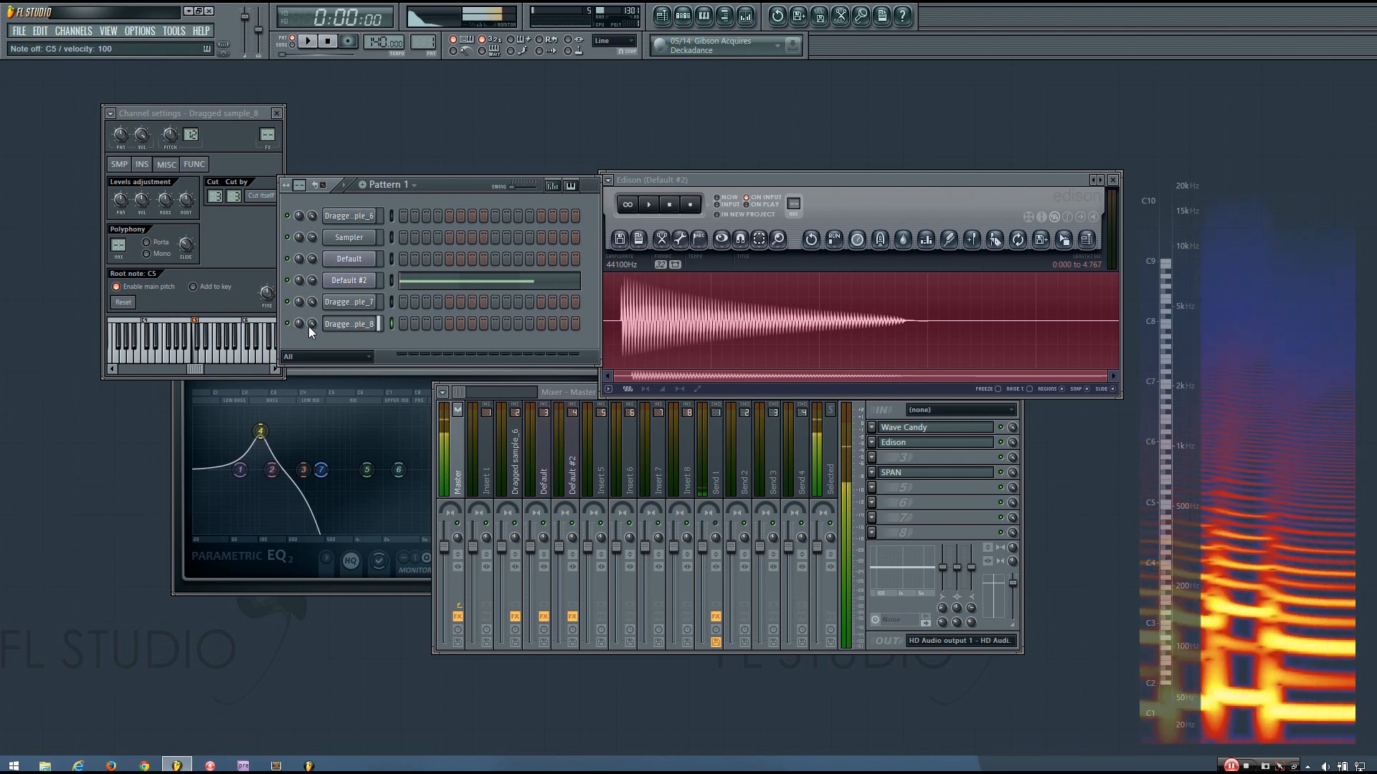
{"action": "key", "text": "t"}
{"action": "key", "text": "q"}
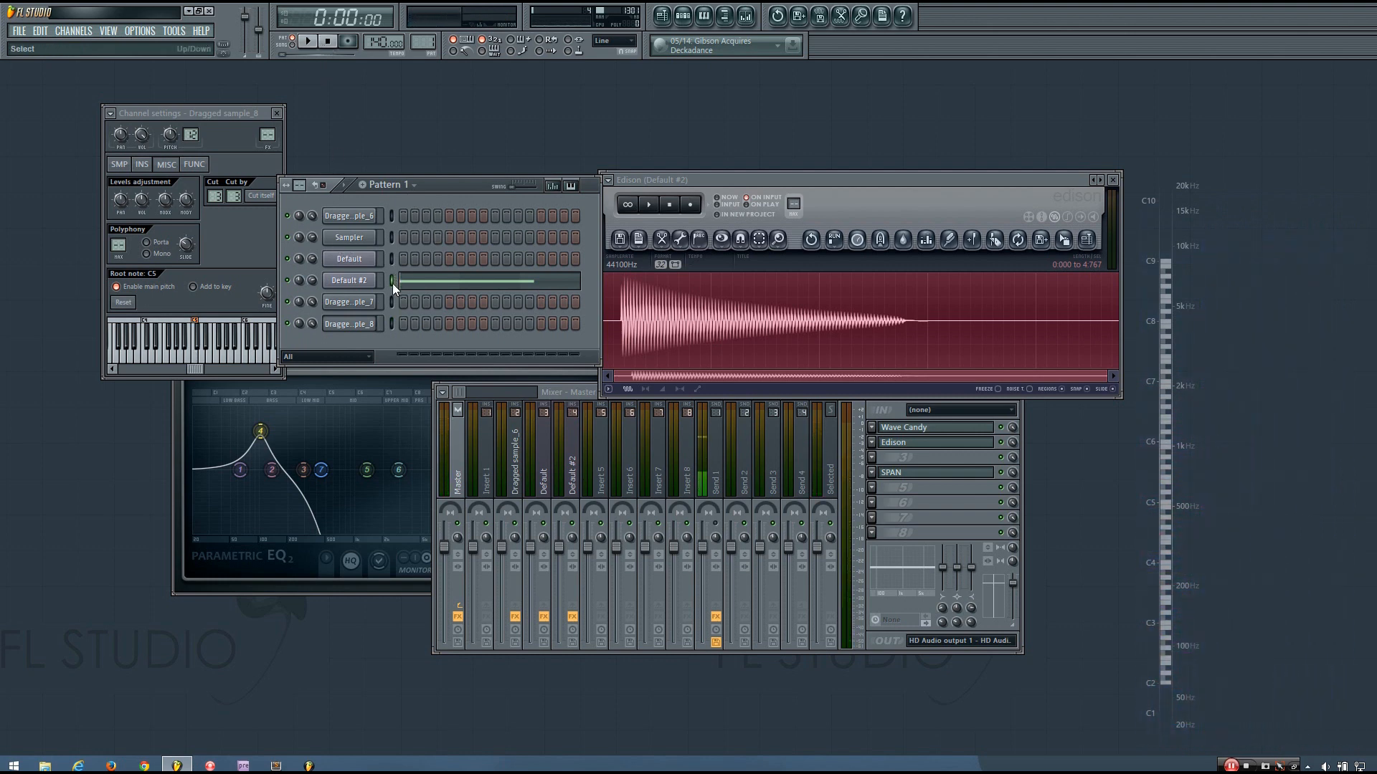
{"action": "key", "text": "b"}
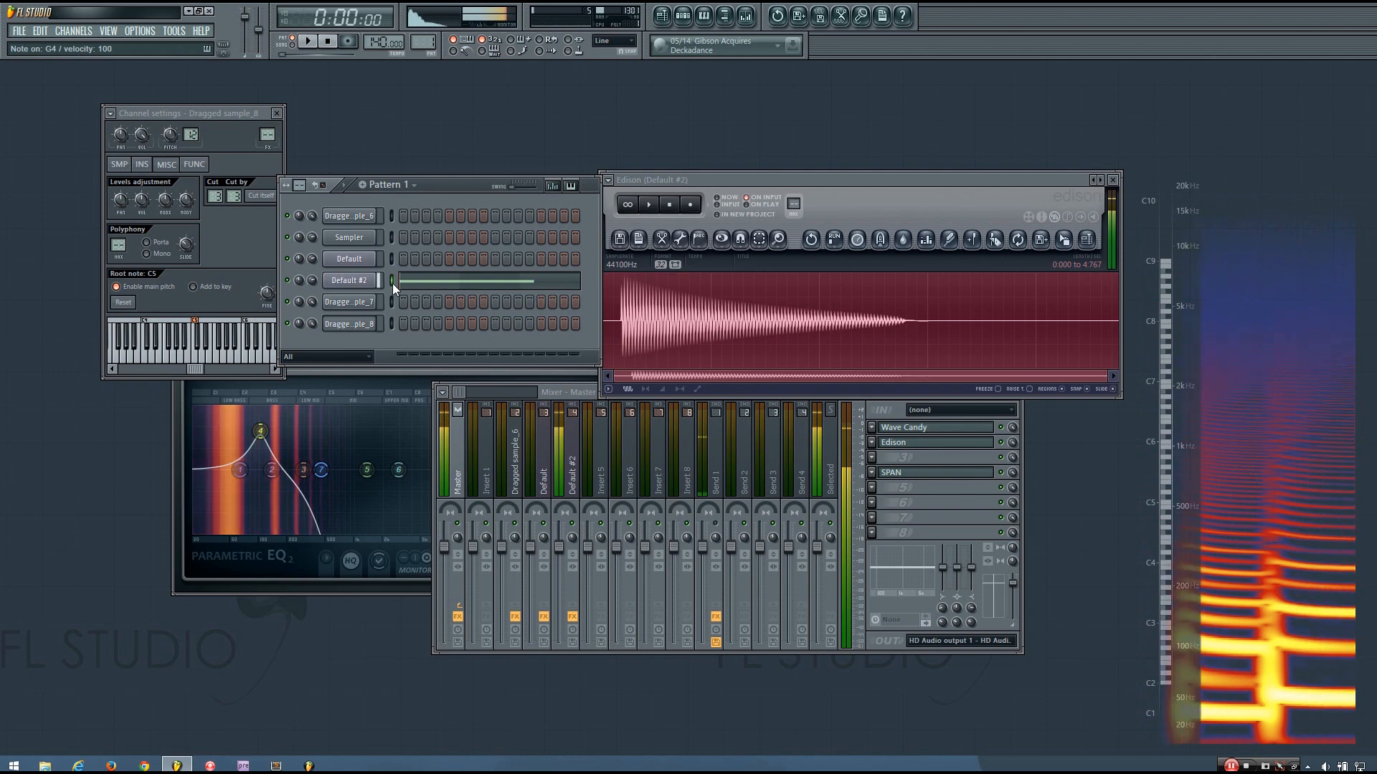
{"action": "key", "text": "q"}
{"action": "key", "text": "q"}
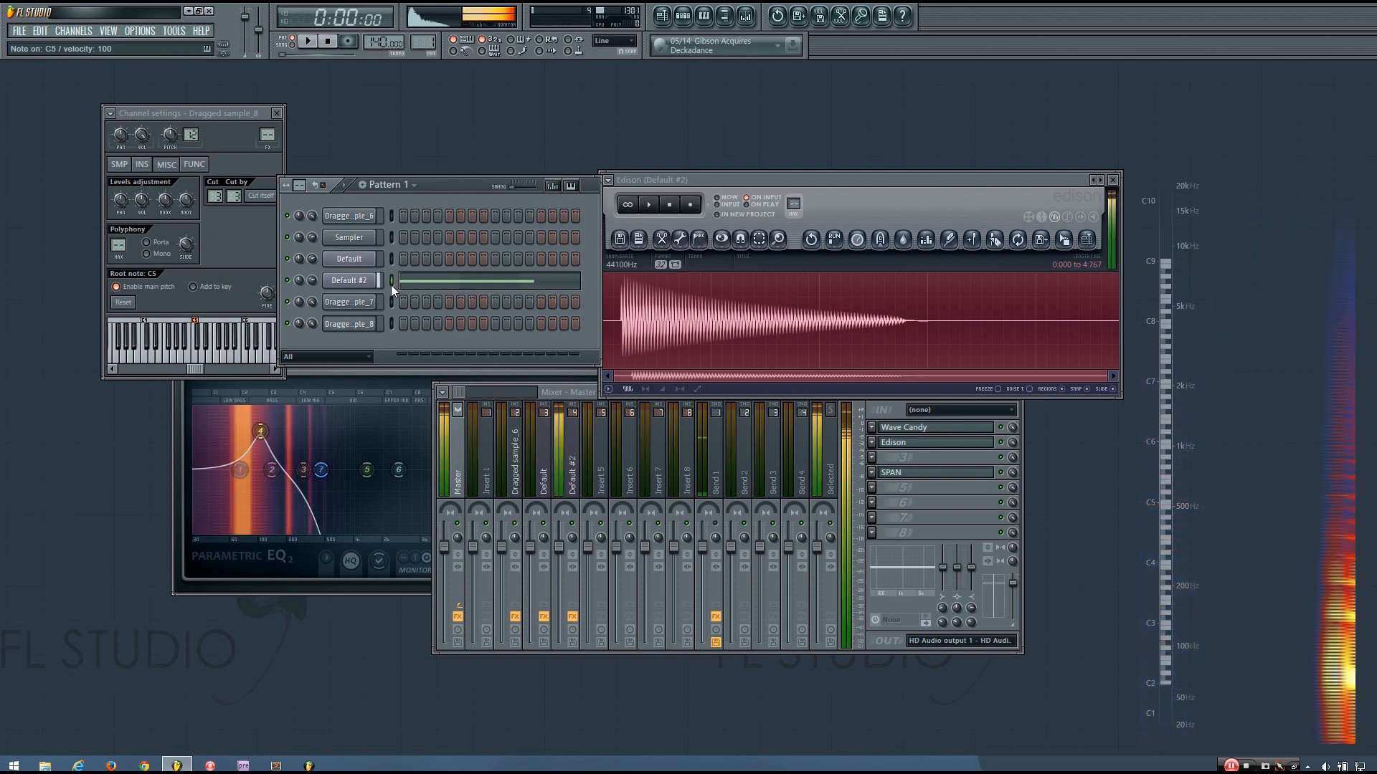
{"action": "key", "text": "q"}
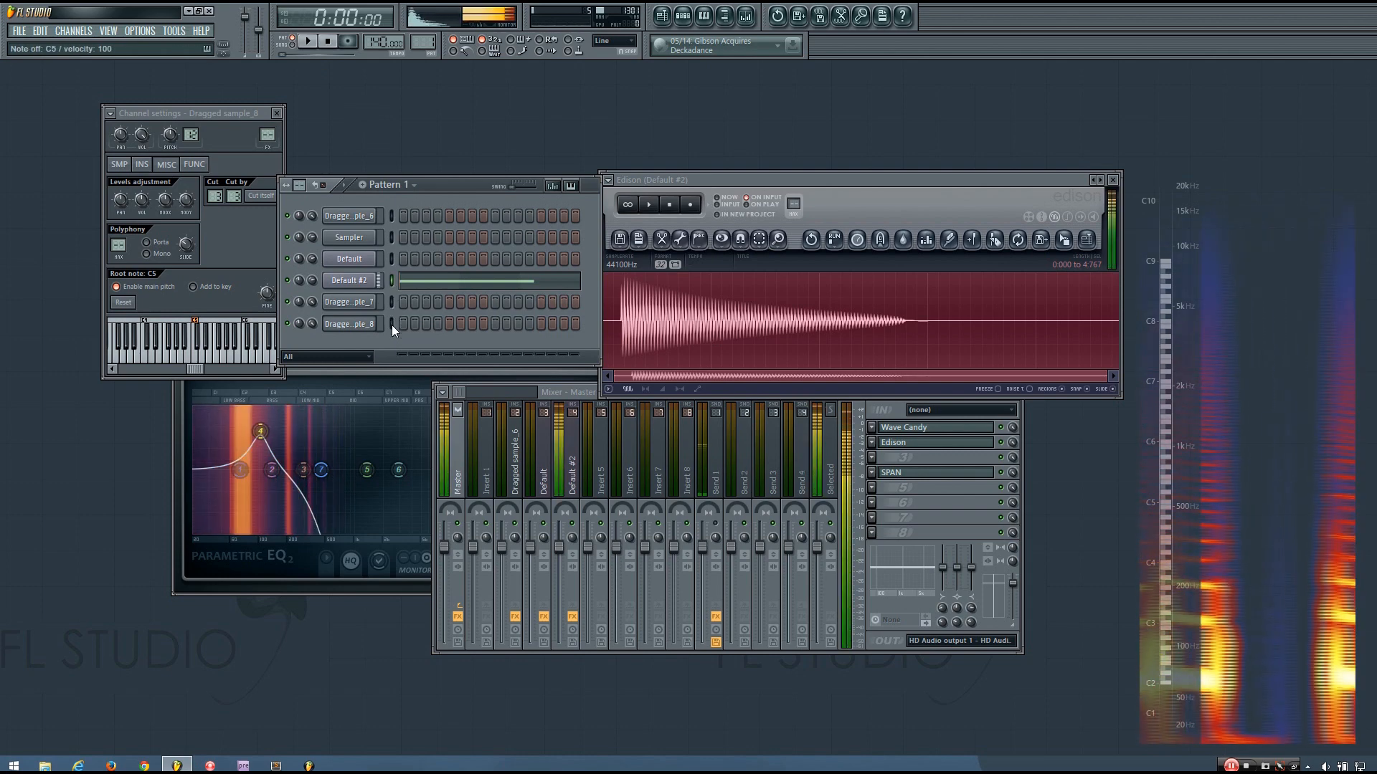
Select the Dragged sample_8 channel and play C6 and C#6 on the resampled bass
{"action": "left_click", "coordinate": [391, 325]}
{"action": "key", "text": "i"}
{"action": "key", "text": "i"}
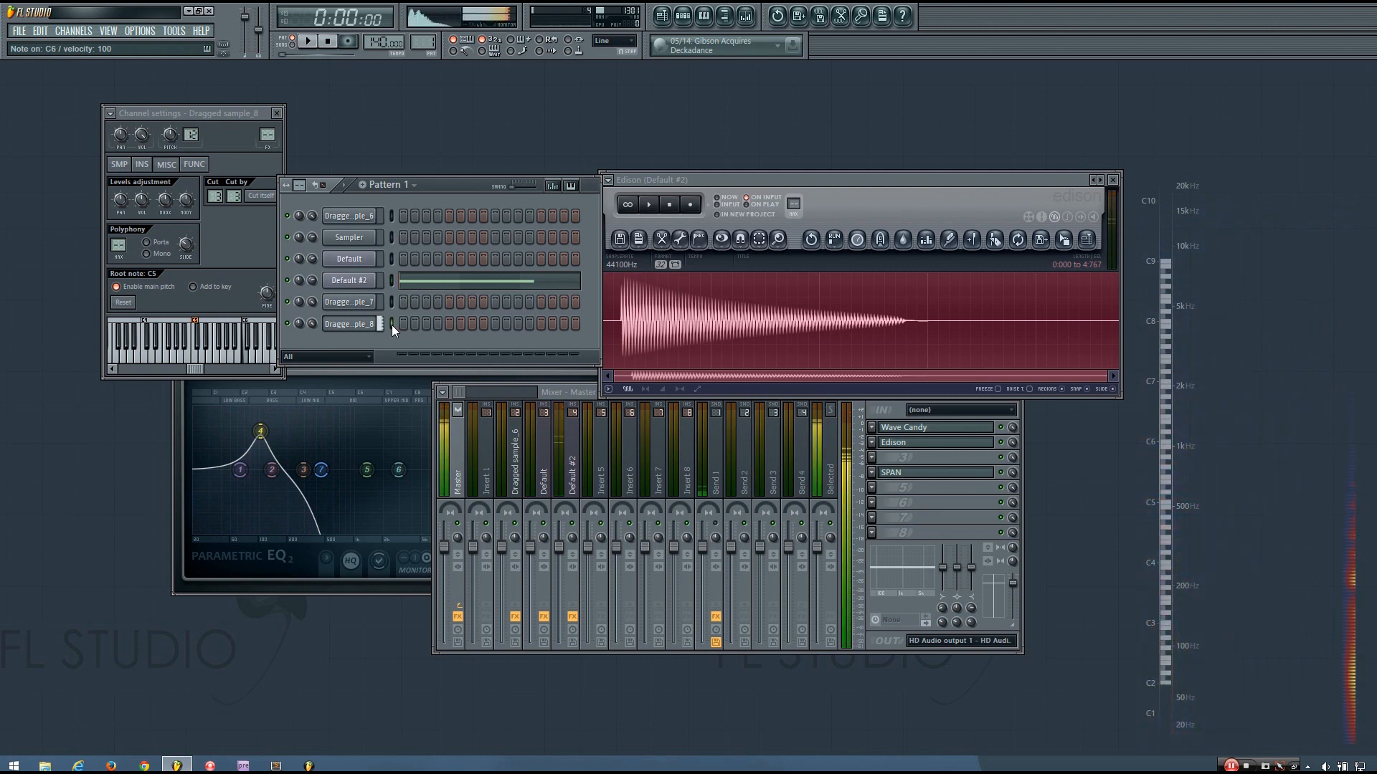
{"action": "key", "text": "9"}
{"action": "key", "text": "i"}
{"action": "key", "text": "i"}
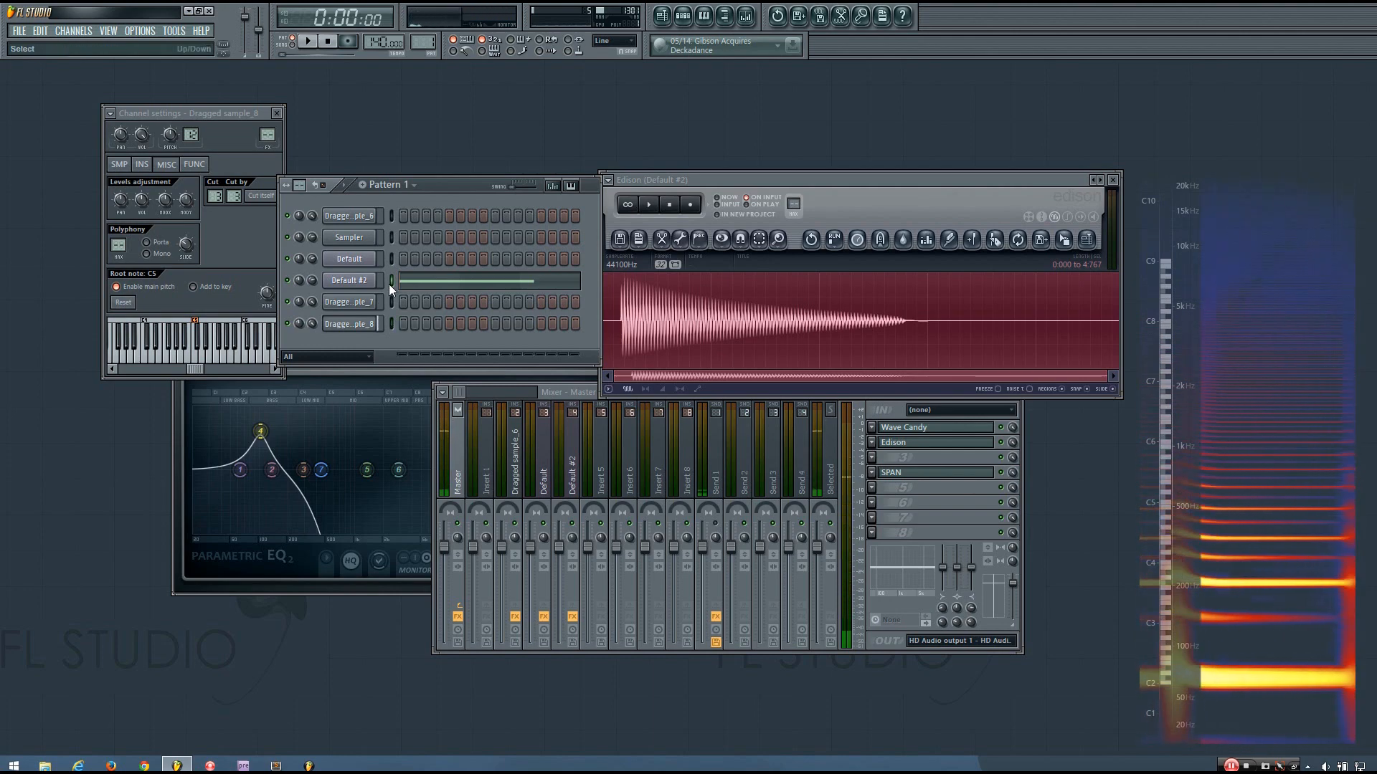
{"action": "key", "text": "9"}
{"action": "key", "text": "9"}
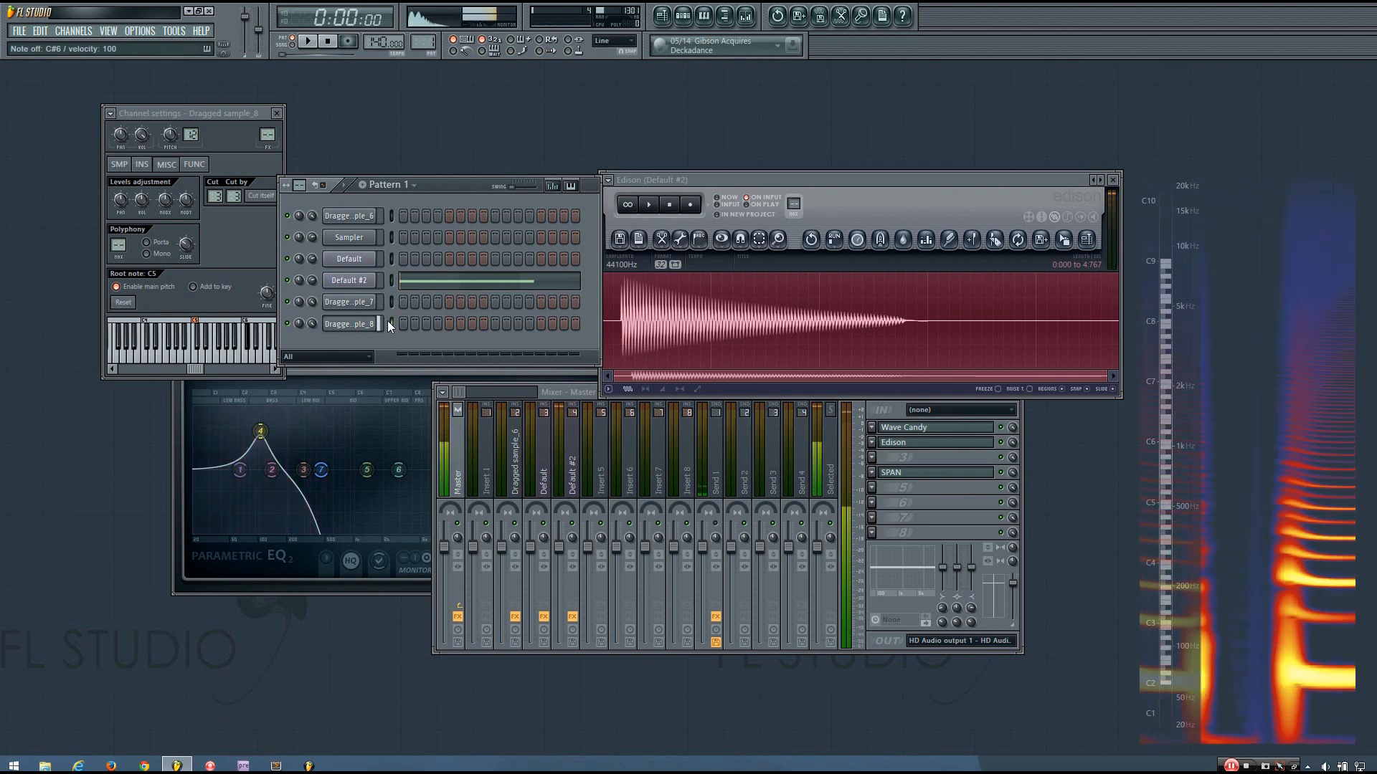